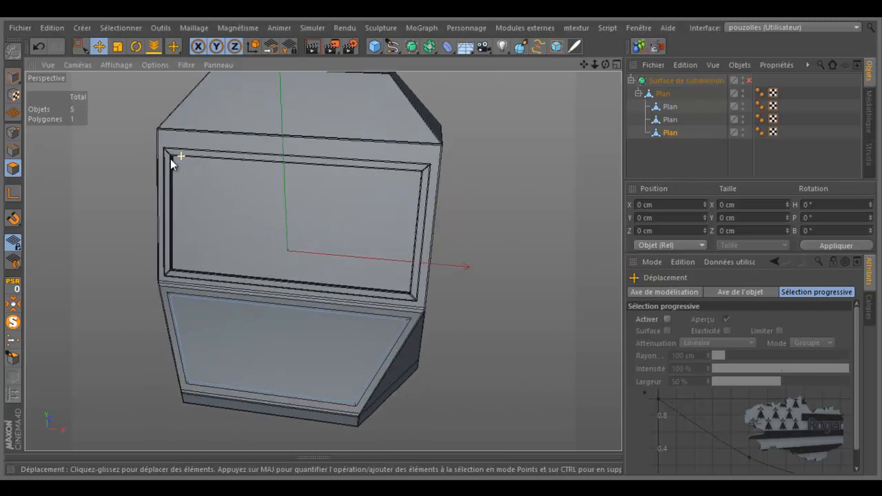
- Move the three child Plan objects out of their parent Plan to the top level of the object hierarchy
{"action": "left_click_drag", "start_coordinate": [605, 64], "coordinate": [439, 241]}
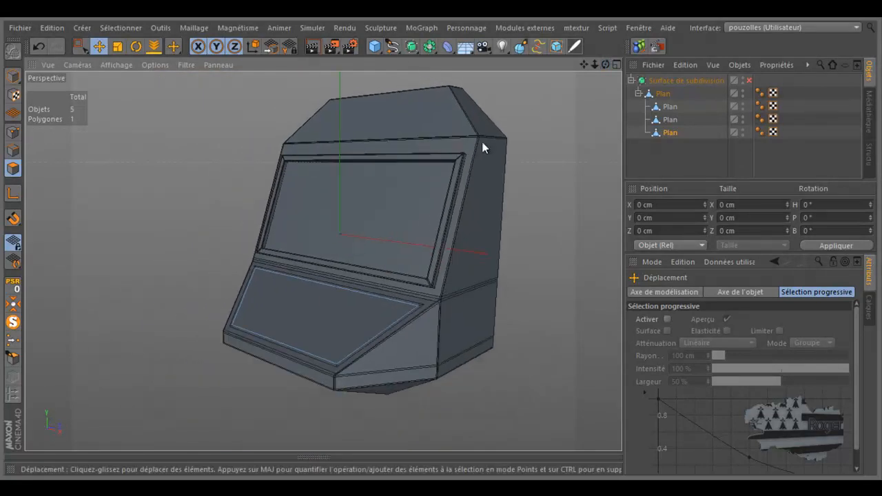
{"action": "left_click", "coordinate": [331, 318]}
{"action": "scroll", "coordinate": [288, 338], "scroll_direction": "up", "scroll_amount": 5}
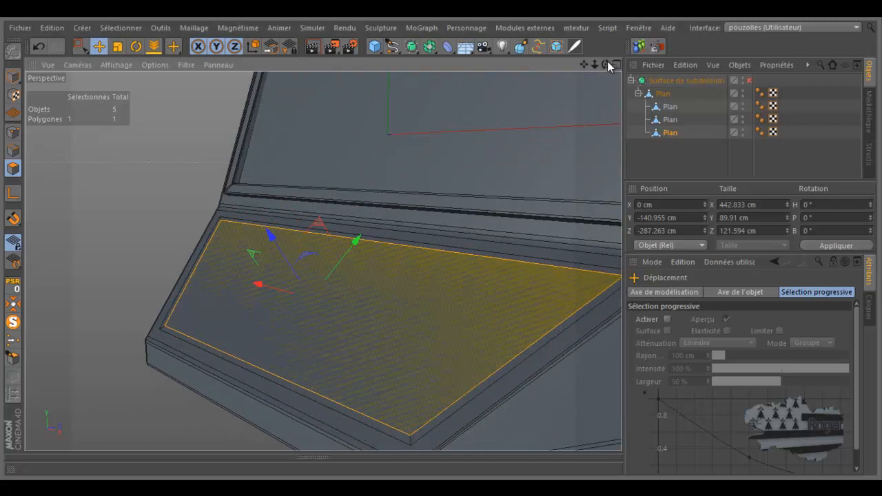
{"action": "left_click_drag", "start_coordinate": [440, 241], "coordinate": [441, 240], "text": "alt"}
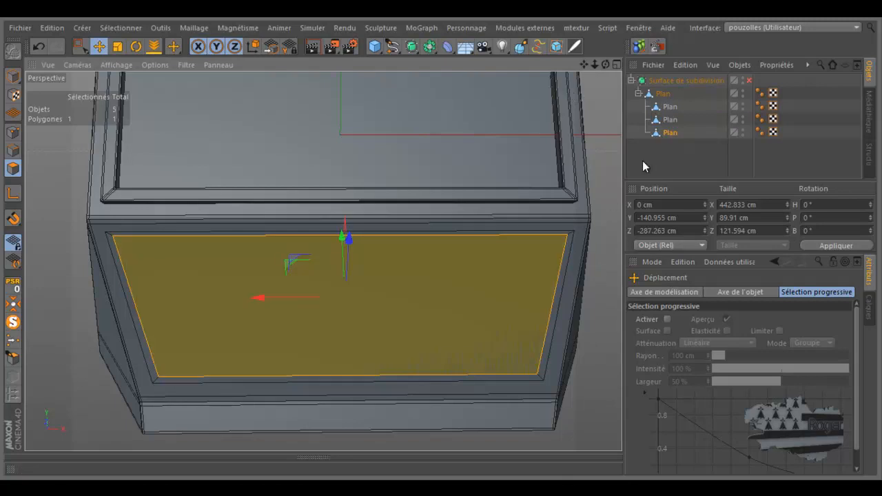
{"action": "left_click", "coordinate": [663, 94]}
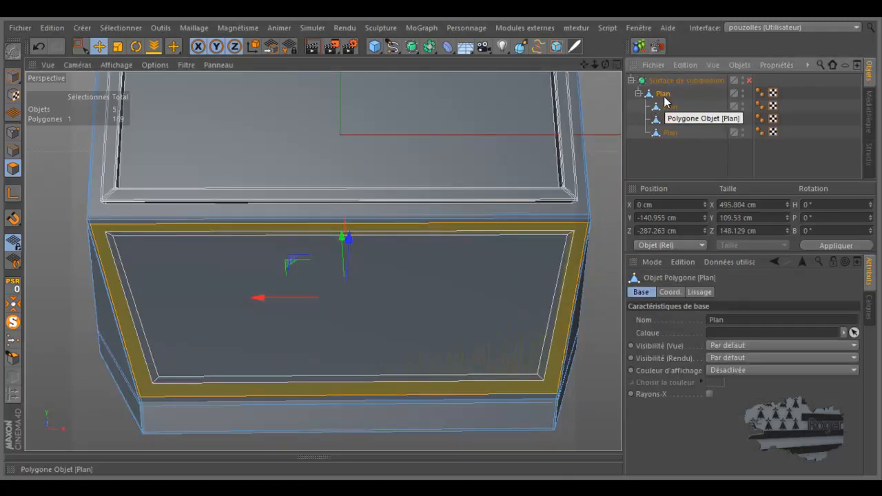
{"action": "left_click_drag", "start_coordinate": [694, 106], "coordinate": [663, 139]}
{"action": "left_click_drag", "start_coordinate": [668, 109], "coordinate": [669, 147]}
{"action": "left_click", "coordinate": [662, 96]}
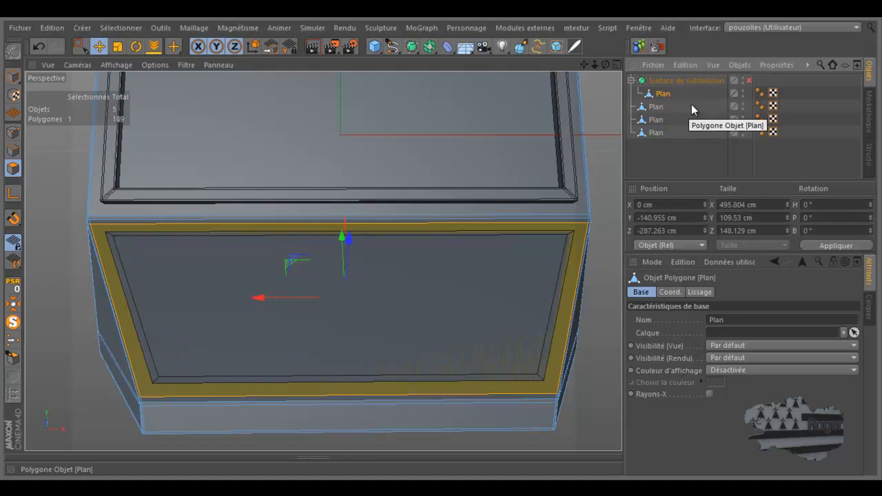
- Hide the three separated Plan objects to inspect the bare cabinet body, and show them again
{"action": "left_click", "coordinate": [742, 103]}
{"action": "left_click_drag", "start_coordinate": [742, 103], "coordinate": [743, 129]}
{"action": "scroll", "coordinate": [485, 285], "scroll_direction": "up", "scroll_amount": 3}
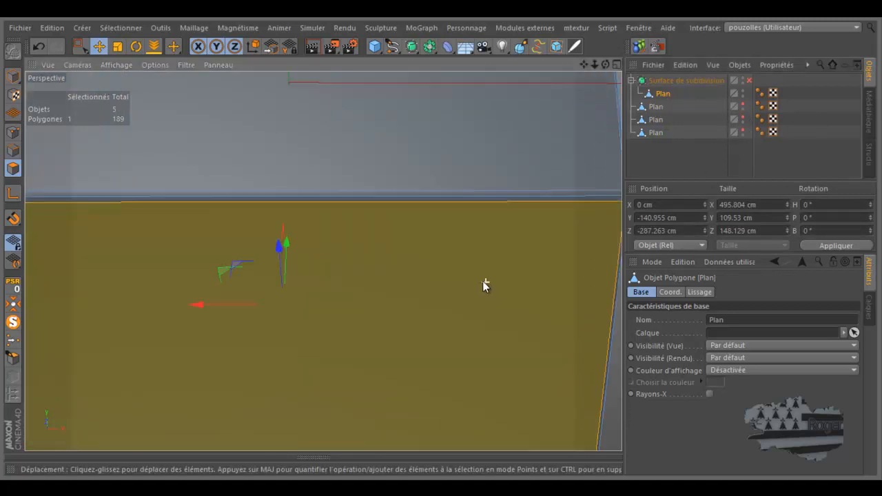
{"action": "left_click_drag", "start_coordinate": [602, 62], "coordinate": [440, 240]}
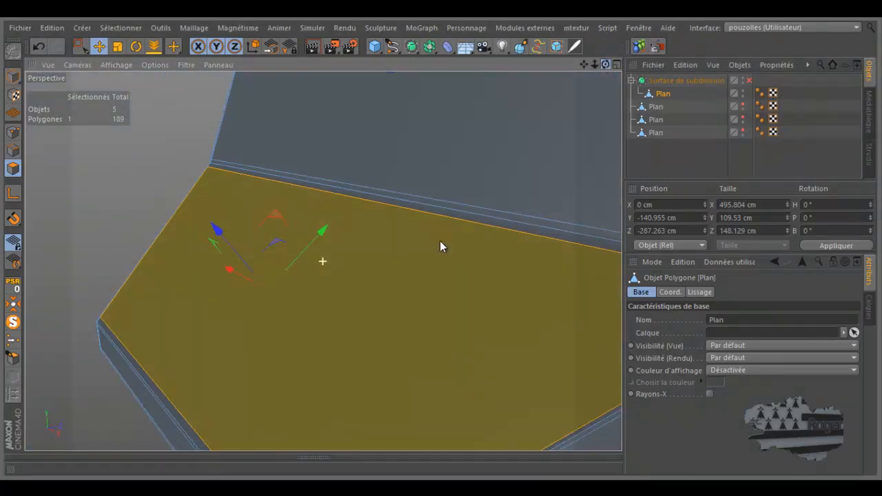
{"action": "left_click", "coordinate": [169, 148]}
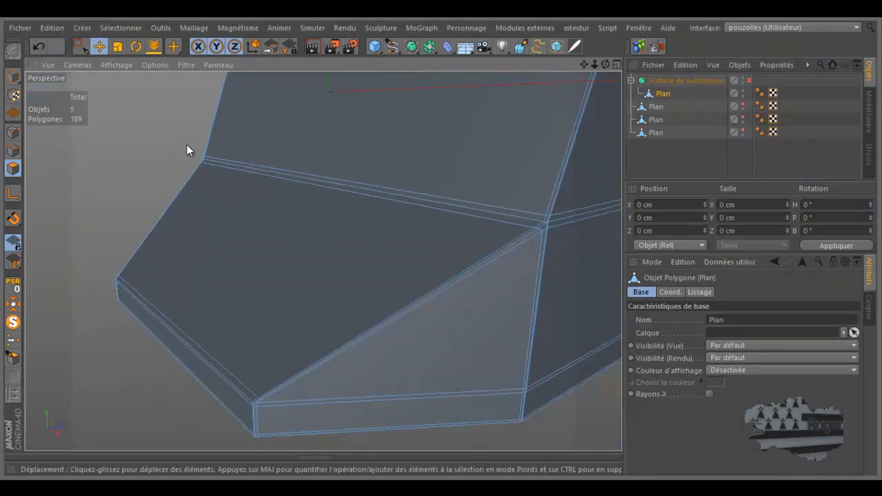
{"action": "left_click", "coordinate": [743, 104]}
{"action": "left_click", "coordinate": [742, 117]}
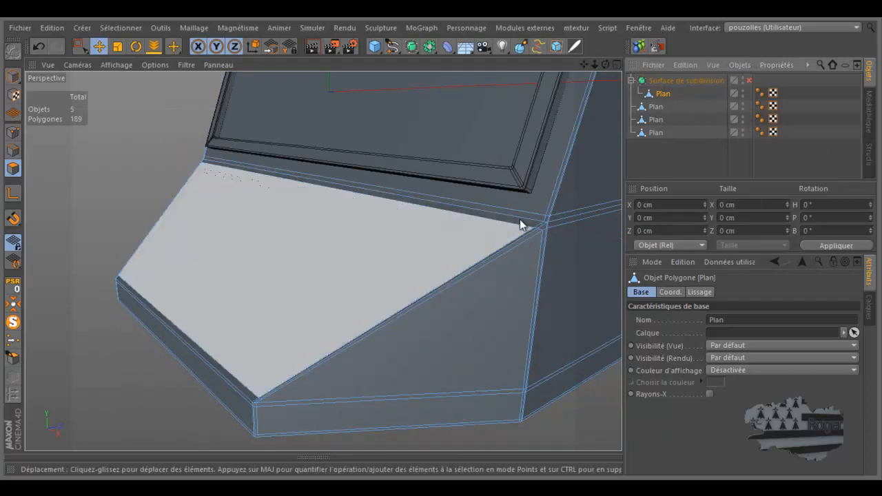
- Select the lower front panel's Plan object and clear its polygon selection
{"action": "left_click", "coordinate": [654, 132]}
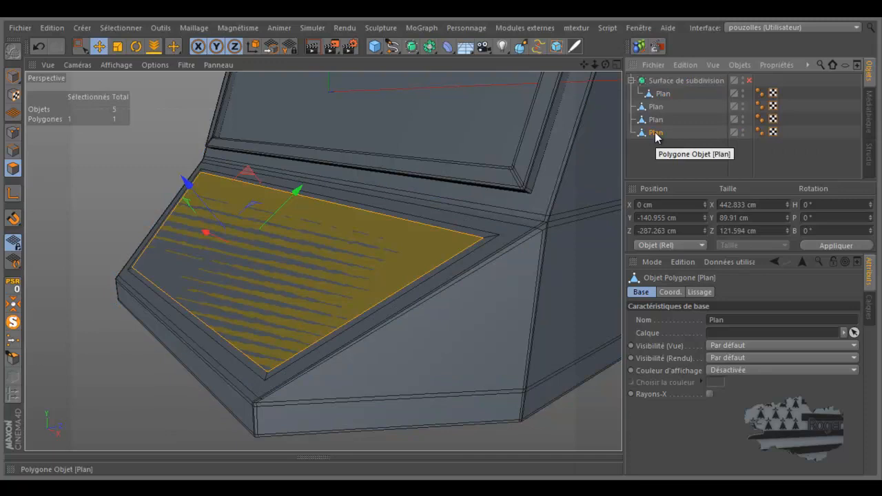
{"action": "scroll", "coordinate": [546, 156], "scroll_direction": "down", "scroll_amount": 2}
{"action": "left_click_drag", "start_coordinate": [605, 65], "coordinate": [449, 241]}
{"action": "left_click", "coordinate": [555, 275]}
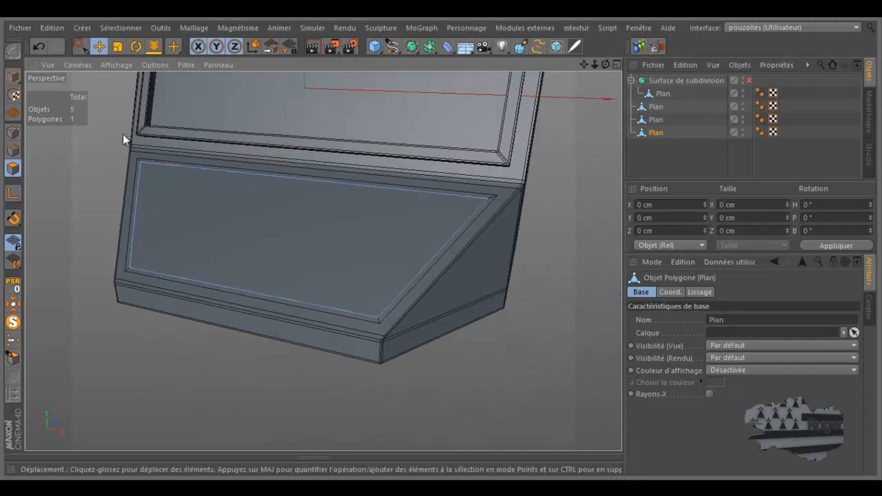
{"action": "scroll", "coordinate": [123, 132], "scroll_direction": "up", "scroll_amount": 3}
{"action": "left_click_drag", "start_coordinate": [606, 65], "coordinate": [391, 232]}
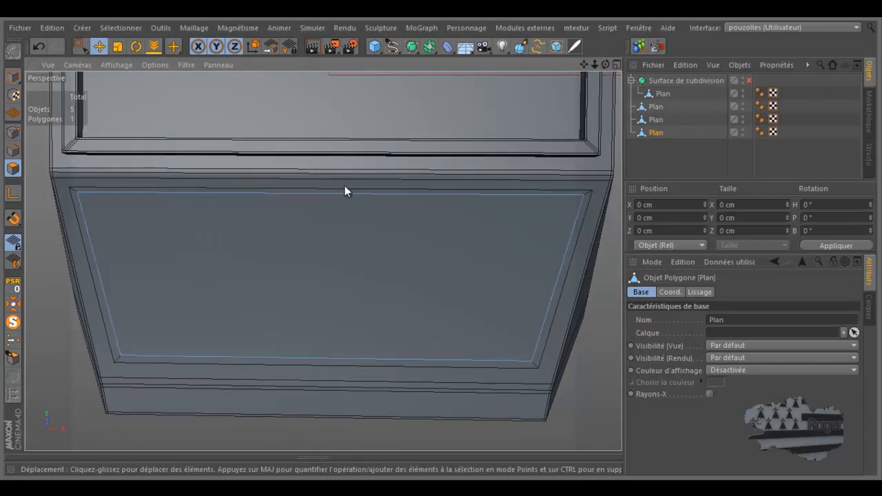
- Split the lower panel's two slanted side edges with Divide Edges, using 4 subdivisions at 100% scale
{"action": "right_click", "coordinate": [374, 101]}
{"action": "left_click", "coordinate": [360, 104]}
{"action": "left_click", "coordinate": [13, 150]}
{"action": "left_click_drag", "start_coordinate": [81, 47], "coordinate": [131, 59]}
{"action": "mouse_move", "coordinate": [70, 260]}
{"action": "left_mouse_down"}
{"action": "mouse_move", "coordinate": [283, 279]}
{"action": "mouse_move", "coordinate": [569, 278]}
{"action": "left_mouse_up"}
{"action": "right_click", "coordinate": [421, 258]}
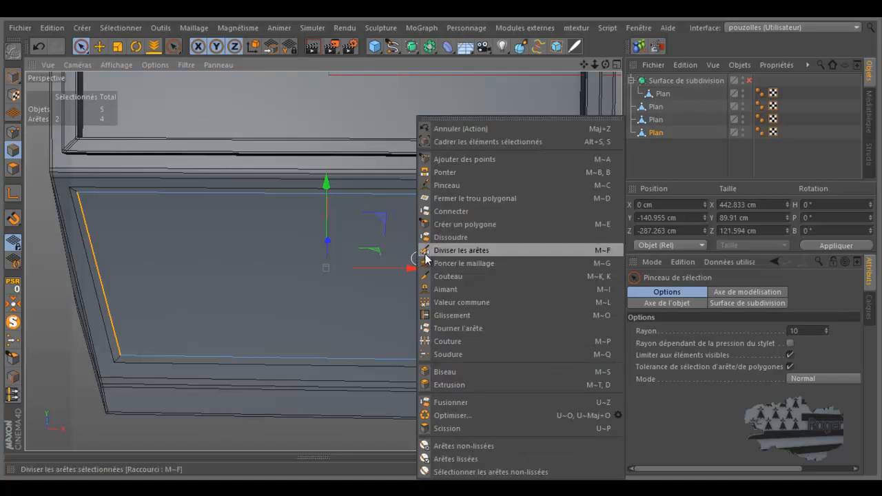
{"action": "left_click", "coordinate": [466, 251]}
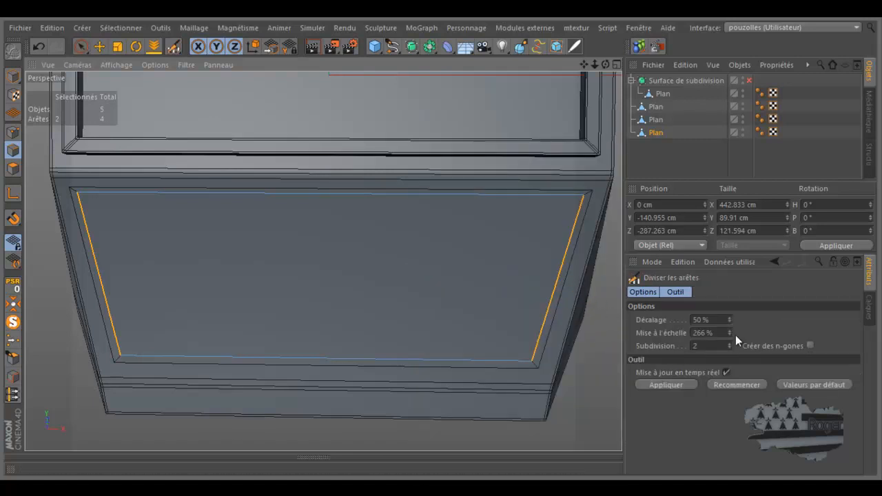
{"action": "left_click", "coordinate": [558, 281]}
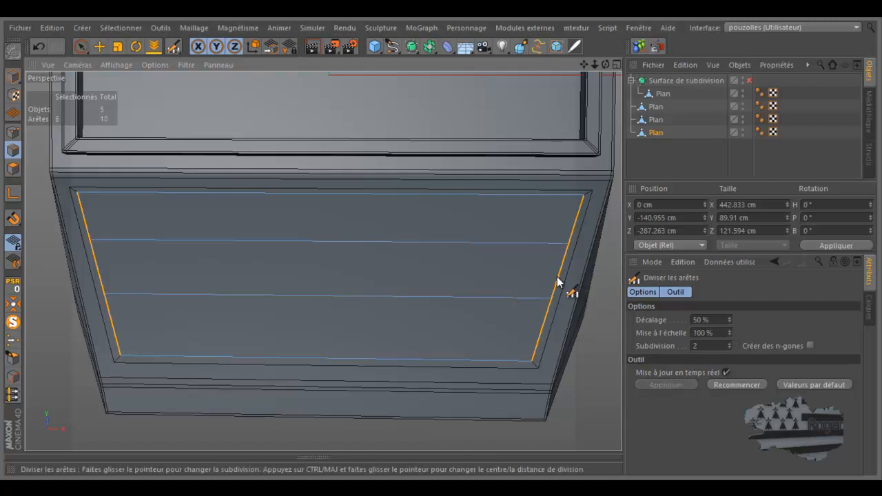
{"action": "left_click", "coordinate": [730, 343]}
{"action": "left_click", "coordinate": [730, 343]}
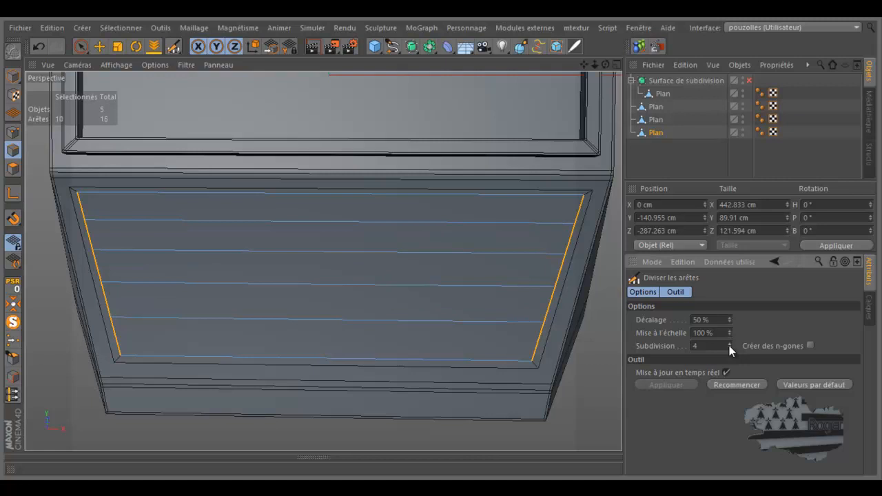
- Divide the panel's six horizontal edges crosswise with Divide Edges, using 5 subdivisions
{"action": "left_click", "coordinate": [80, 46]}
{"action": "left_click", "coordinate": [273, 192]}
{"action": "left_click_drag", "start_coordinate": [268, 247], "coordinate": [264, 370]}
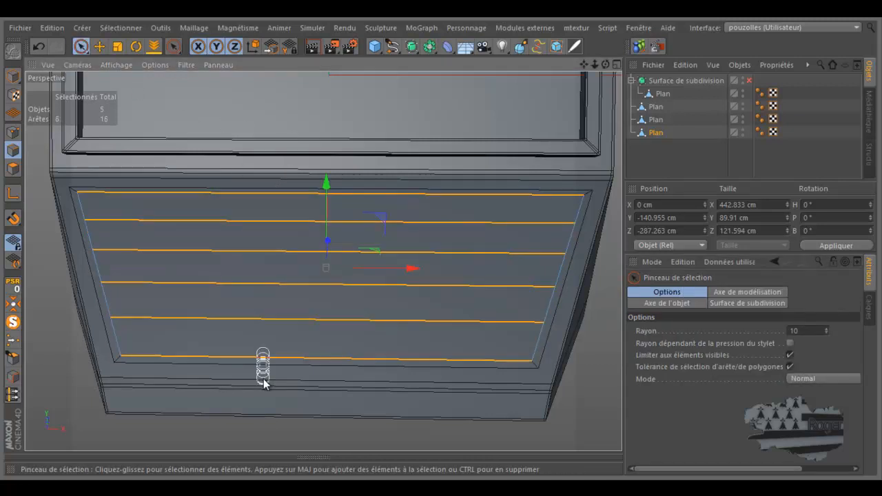
{"action": "right_click", "coordinate": [500, 127]}
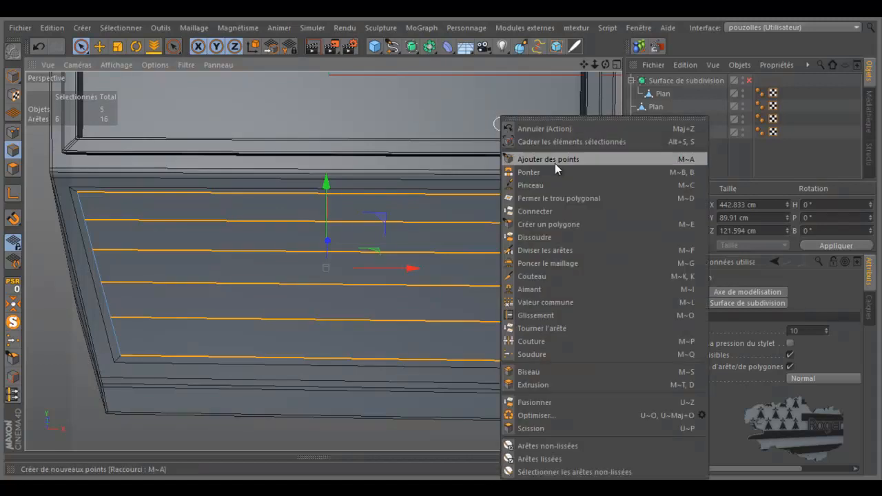
{"action": "left_click", "coordinate": [539, 251]}
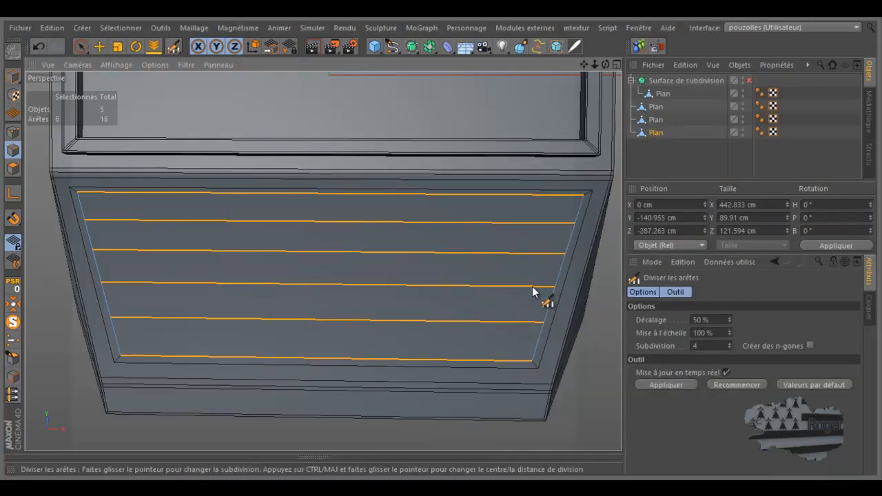
{"action": "left_click_drag", "start_coordinate": [535, 291], "coordinate": [531, 286]}
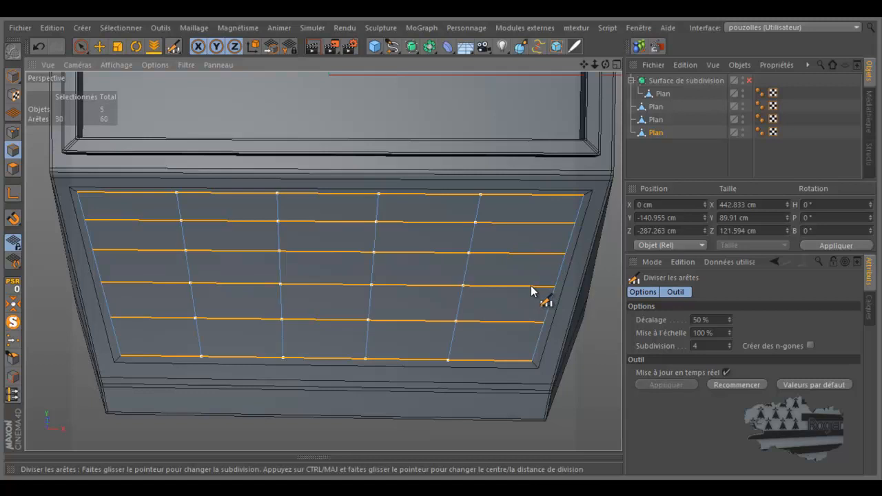
{"action": "left_click", "coordinate": [730, 343]}
{"action": "left_click", "coordinate": [729, 344]}
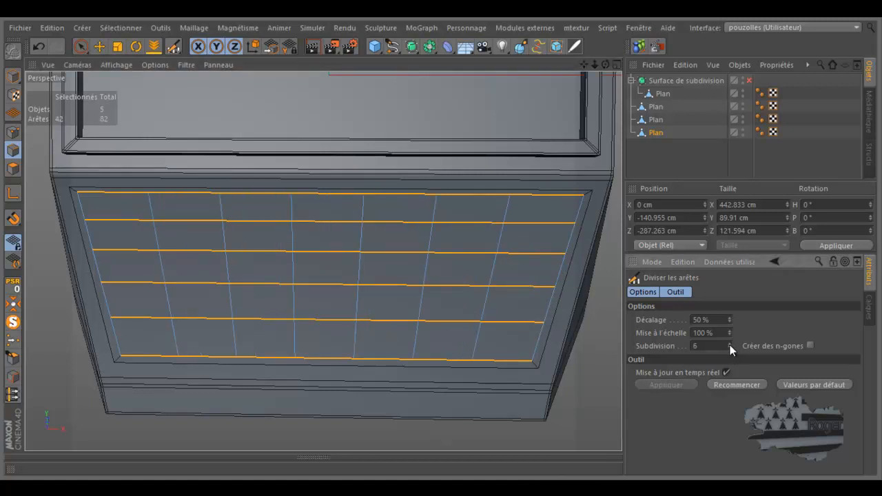
{"action": "left_click", "coordinate": [729, 348]}
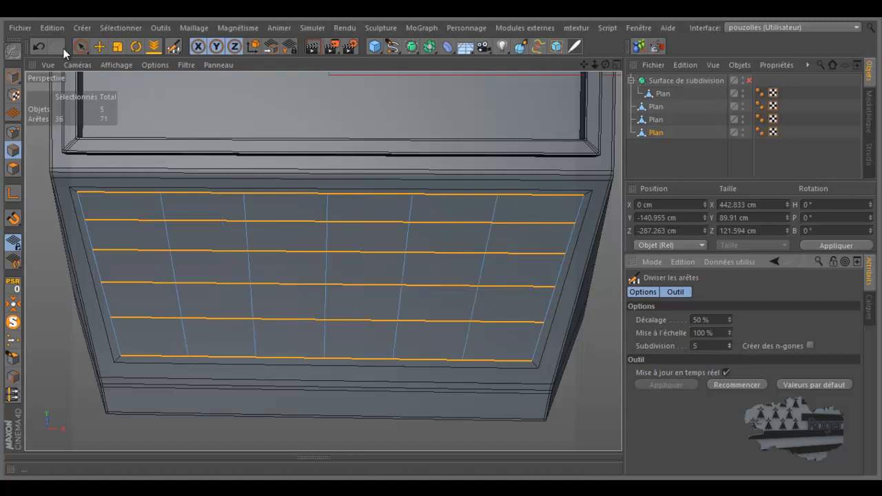
- Undo both edge divisions on the lower panel and clear the edge selection
{"action": "left_click", "coordinate": [39, 46]}
{"action": "left_click", "coordinate": [39, 46]}
{"action": "left_click", "coordinate": [38, 46]}
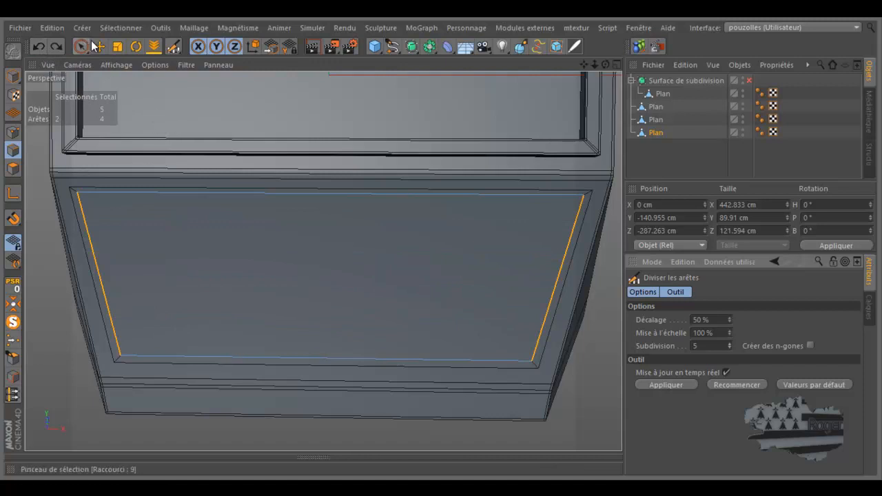
{"action": "key", "text": "e"}
{"action": "left_click", "coordinate": [208, 117]}
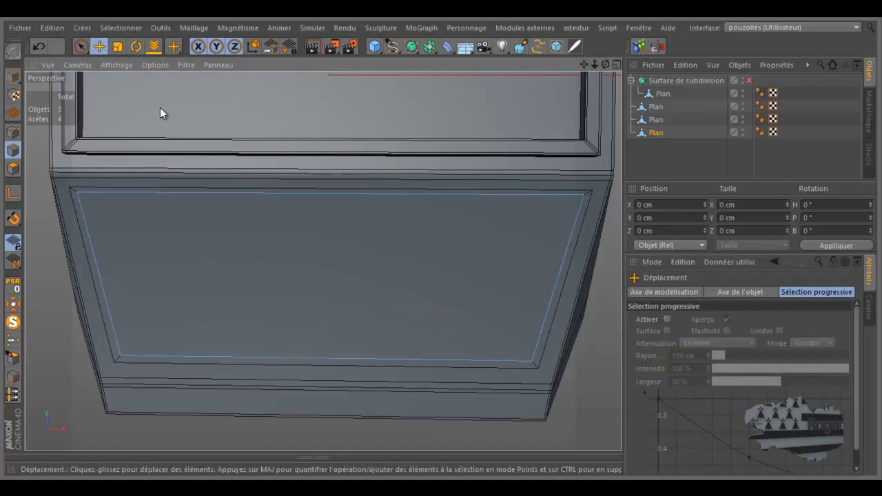
- Apply the Subdivide command with a subdivision of 1 to the lower panel, and undo it
{"action": "left_click", "coordinate": [181, 27]}
{"action": "mouse_move", "coordinate": [206, 60]}
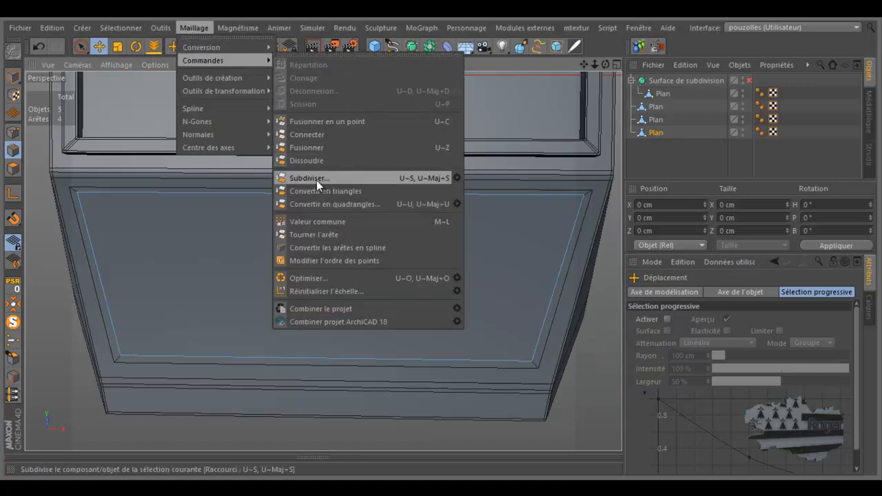
{"action": "left_click", "coordinate": [457, 178]}
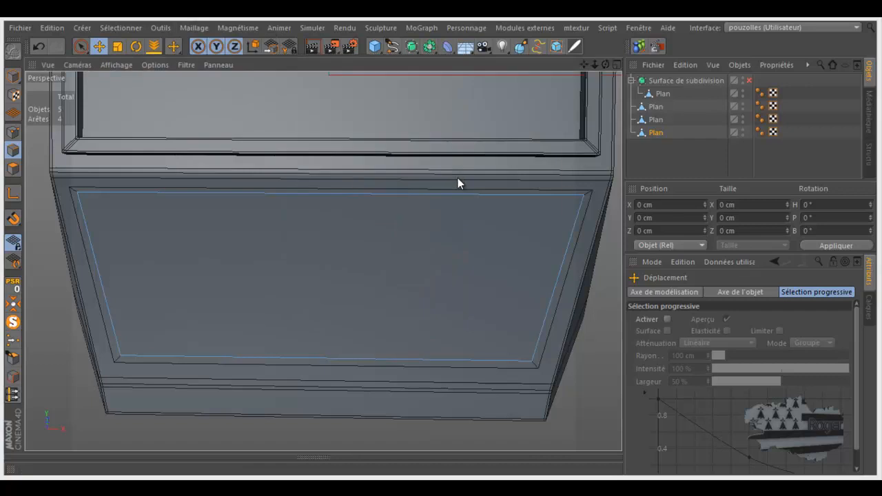
{"action": "left_click_drag", "start_coordinate": [454, 148], "coordinate": [491, 87]}
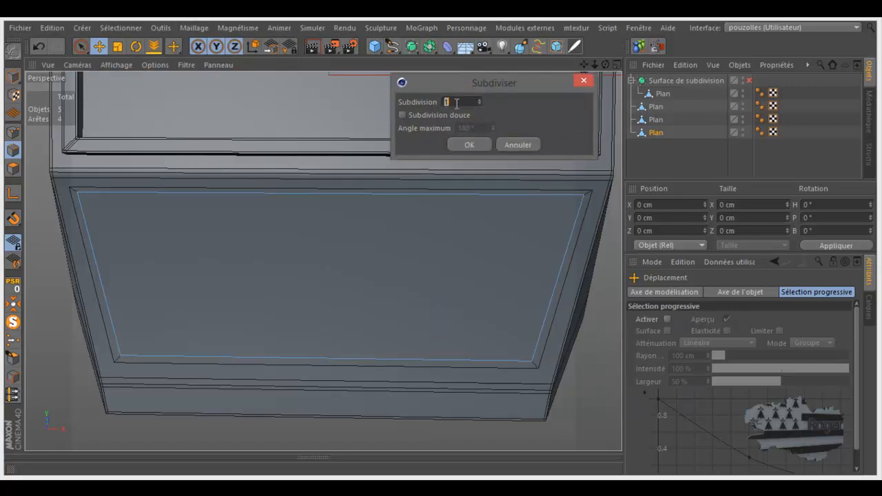
{"action": "left_click", "coordinate": [471, 144]}
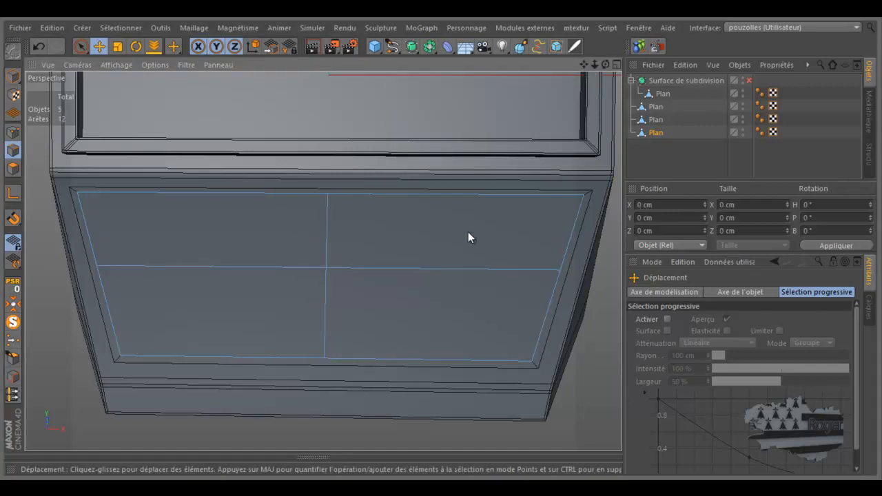
{"action": "left_click", "coordinate": [33, 43]}
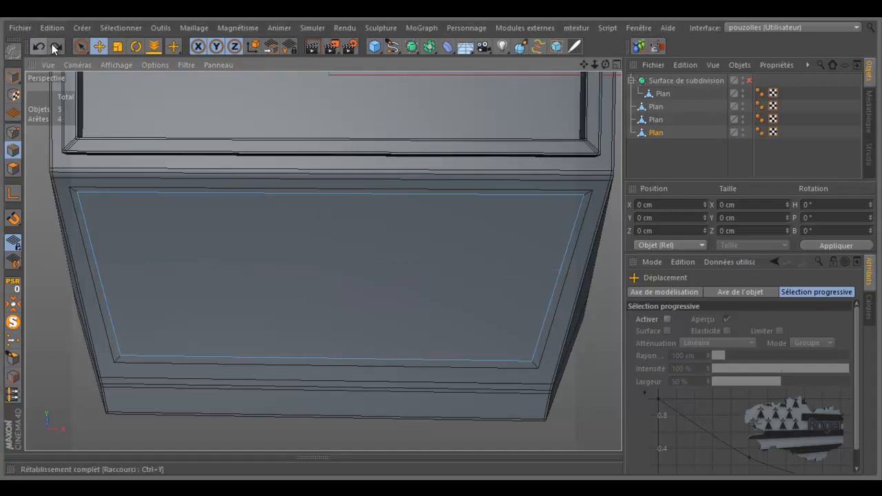
- Try a finer Subdivide on the lower panel, producing an eight-by-eight grid, and undo it
{"action": "left_click", "coordinate": [201, 27]}
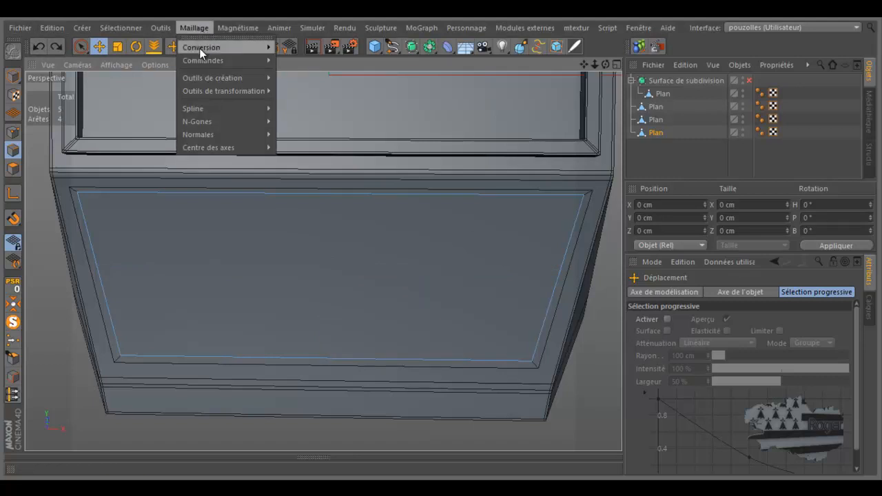
{"action": "mouse_move", "coordinate": [197, 60]}
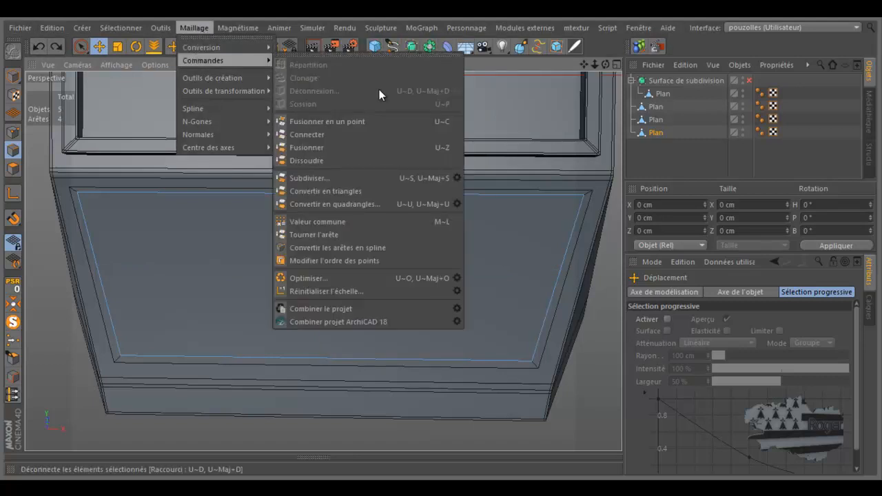
{"action": "left_click", "coordinate": [456, 178]}
{"action": "left_click_drag", "start_coordinate": [458, 142], "coordinate": [504, 89]}
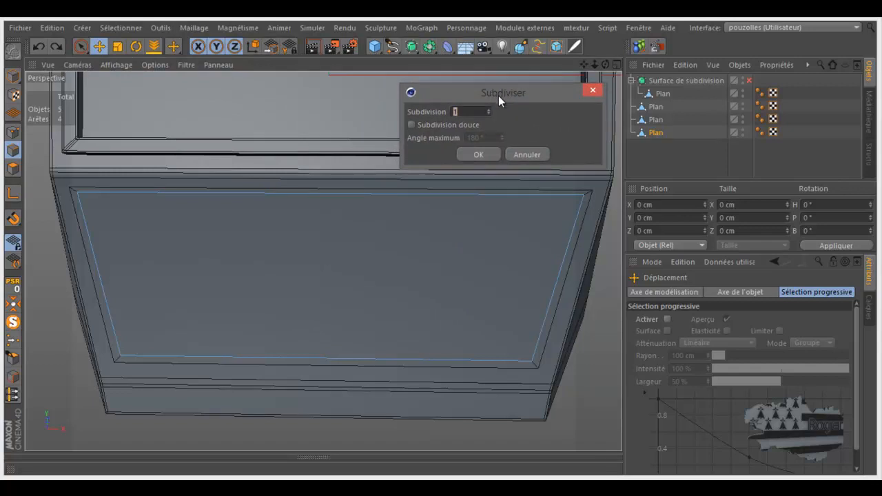
{"action": "type", "text": "2"}
{"action": "left_click", "coordinate": [480, 154]}
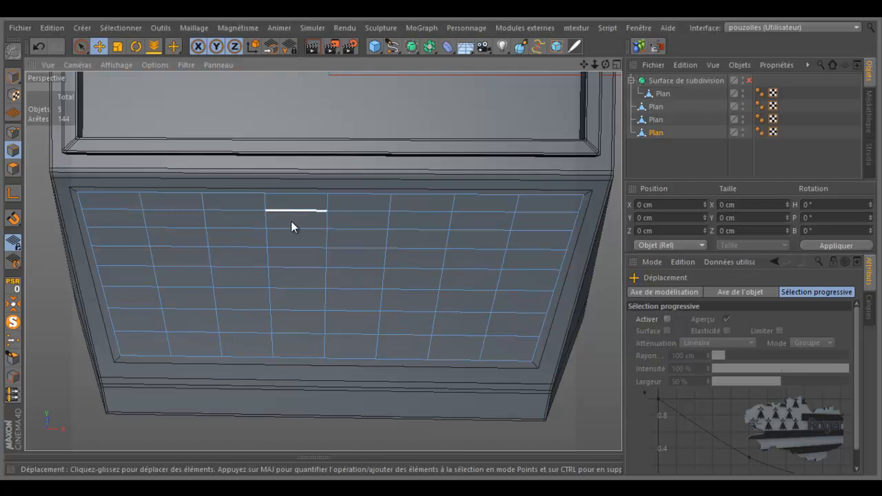
{"action": "left_click", "coordinate": [37, 46]}
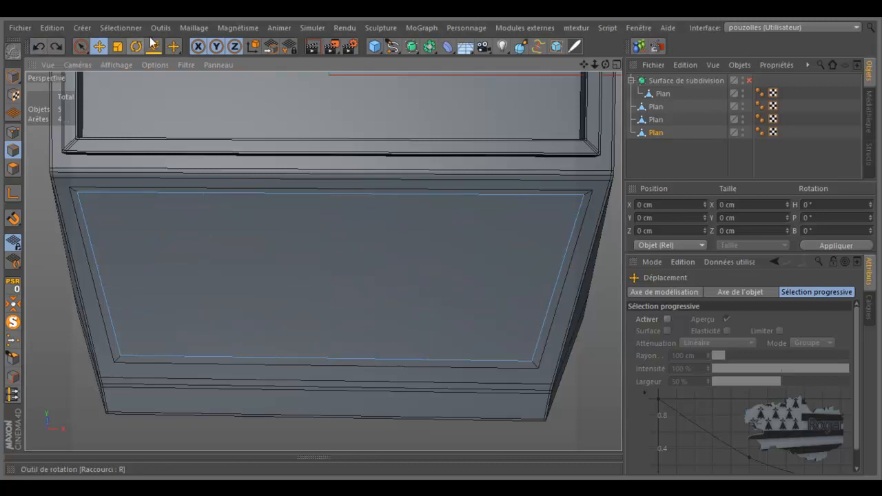
- Subdivide the lower front panel with a subdivision of 2, producing a four-by-four polygon grid
{"action": "left_click", "coordinate": [193, 28]}
{"action": "mouse_move", "coordinate": [209, 60]}
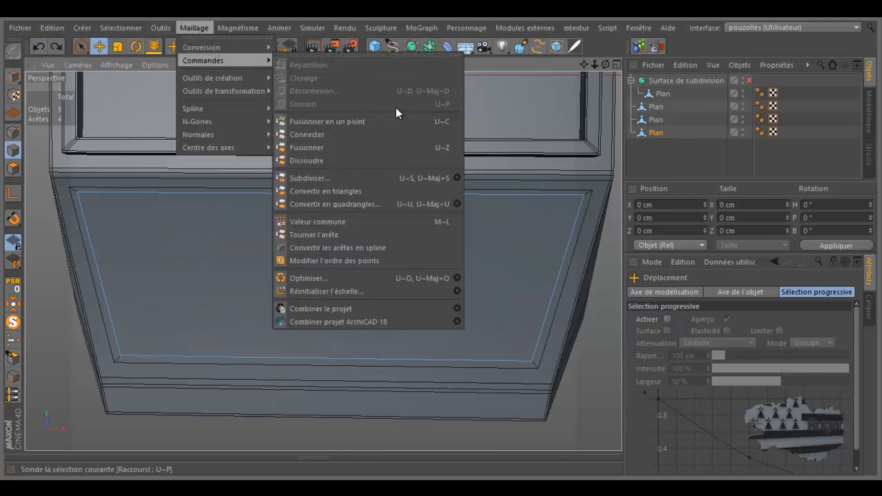
{"action": "left_click", "coordinate": [456, 177]}
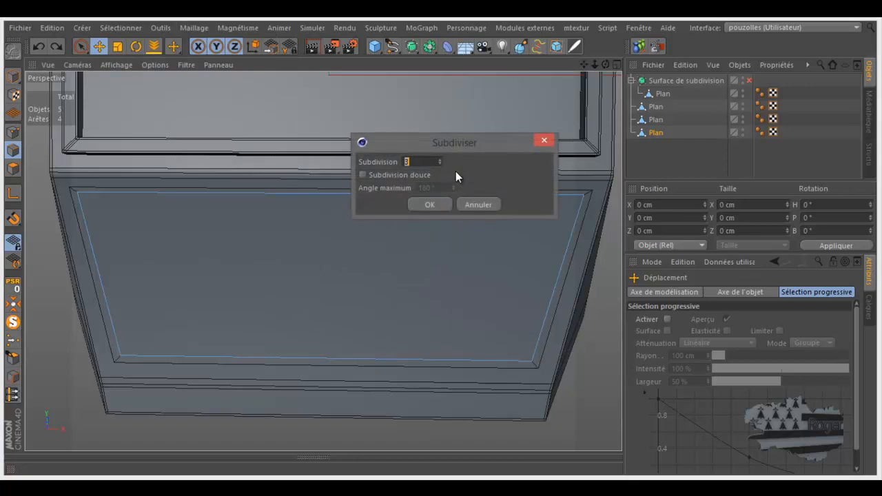
{"action": "left_click", "coordinate": [439, 161]}
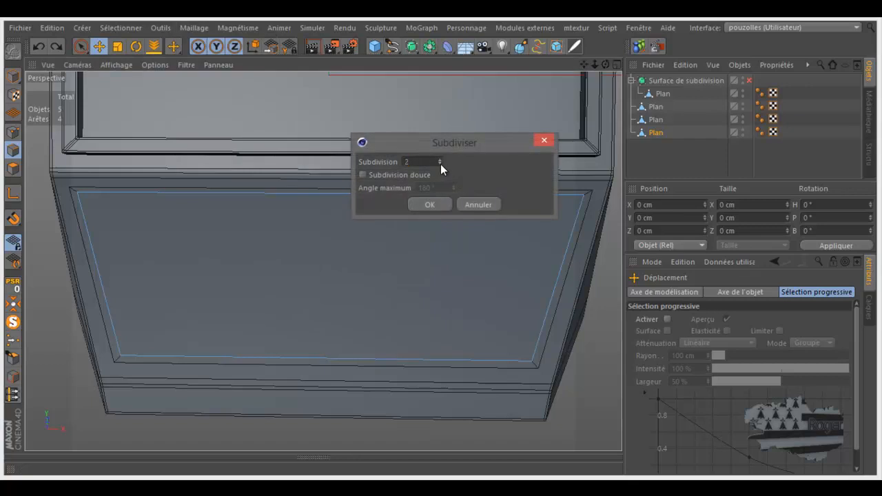
{"action": "left_click", "coordinate": [435, 204]}
{"action": "left_click_drag", "start_coordinate": [605, 64], "coordinate": [440, 241]}
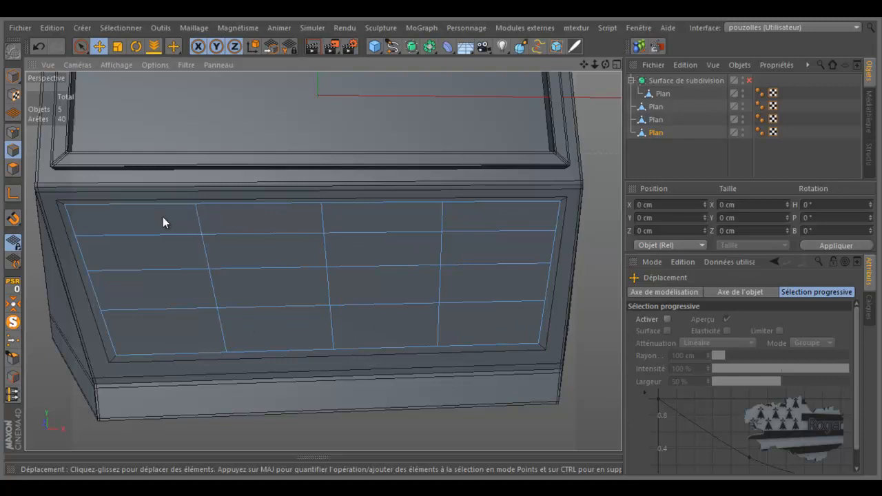
{"action": "scroll", "coordinate": [271, 246], "scroll_direction": "down", "scroll_amount": 2}
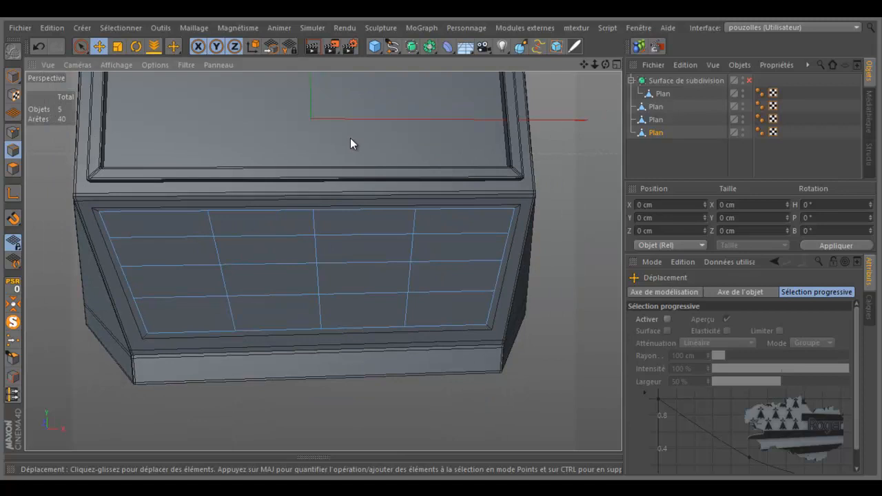
- Switch from edge to polygon mode and select all sixteen polygons of the lower panel
{"action": "key", "text": "ctrl+a"}
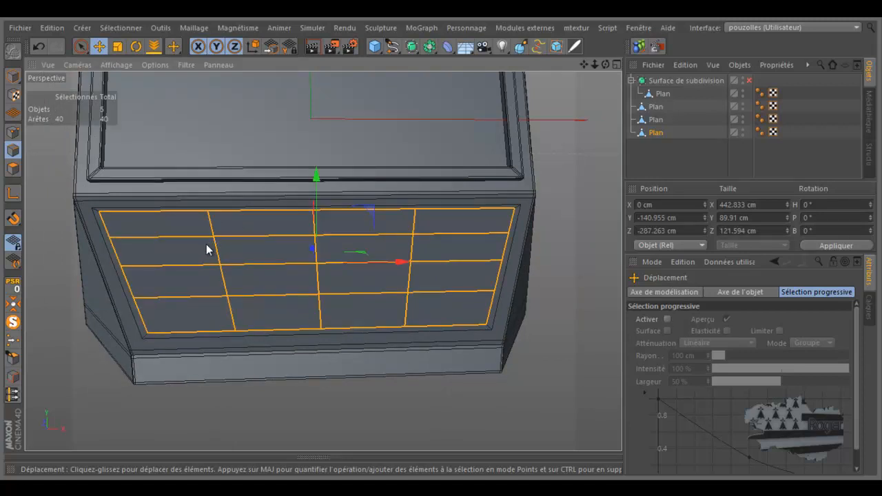
{"action": "left_click", "coordinate": [223, 147]}
{"action": "left_click", "coordinate": [12, 169]}
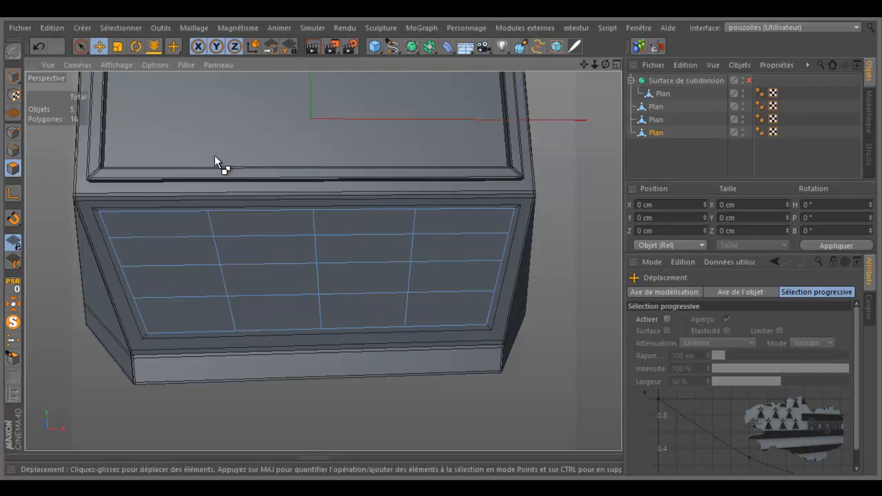
{"action": "key", "text": "ctrl+a"}
{"action": "scroll", "coordinate": [331, 200], "scroll_direction": "up", "scroll_amount": 2}
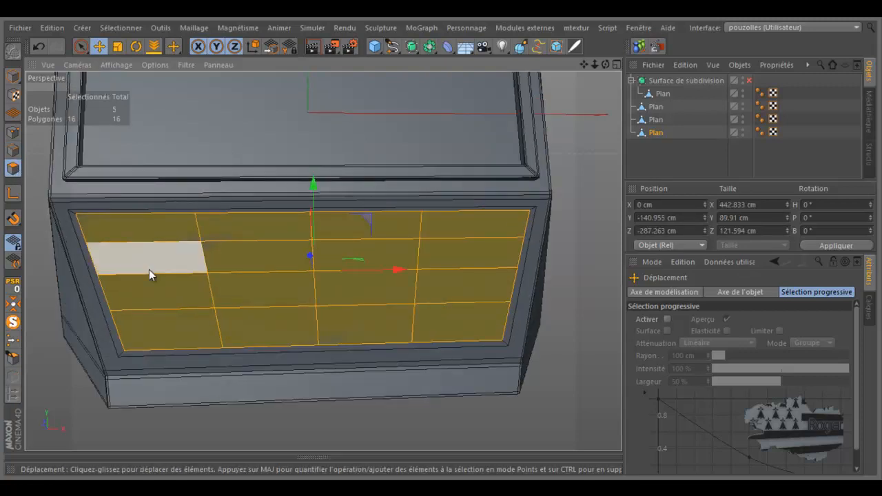
- Inner Extrude the selected panel polygons with an offset of 6.6 cm and disable Preserve Groups so each cell is inset separately
{"action": "right_click", "coordinate": [454, 125]}
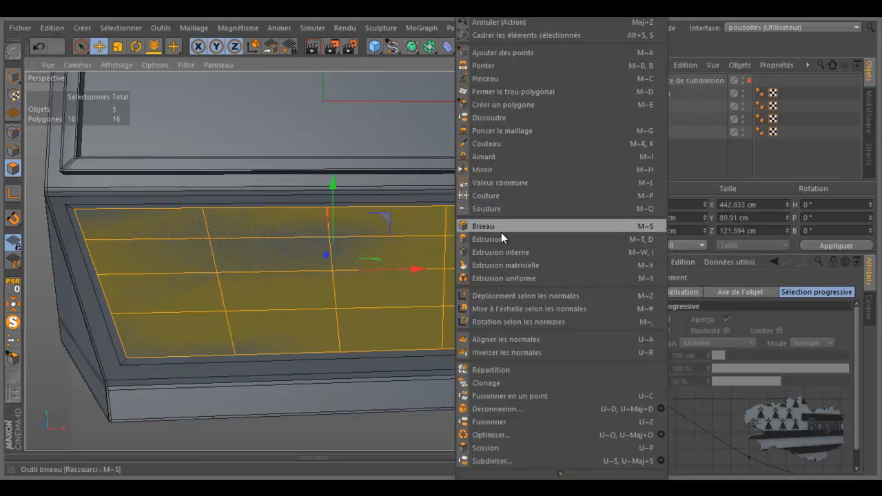
{"action": "left_click", "coordinate": [498, 252]}
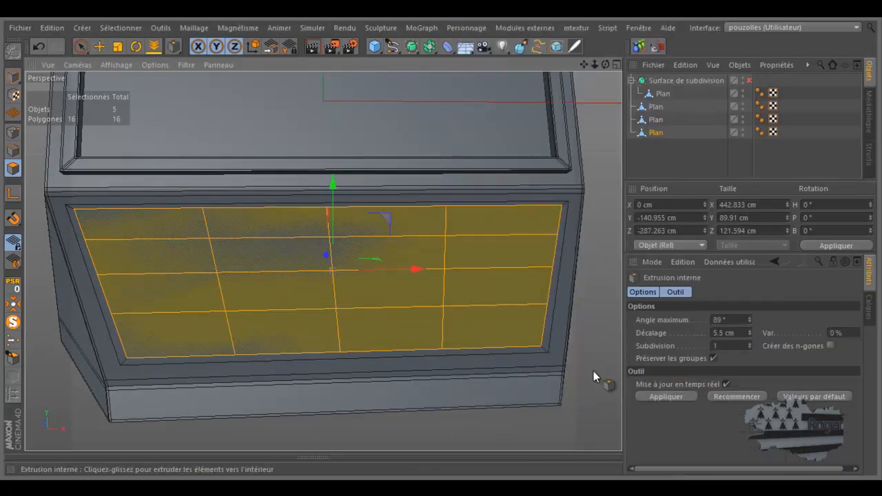
{"action": "left_click_drag", "start_coordinate": [594, 373], "coordinate": [440, 240]}
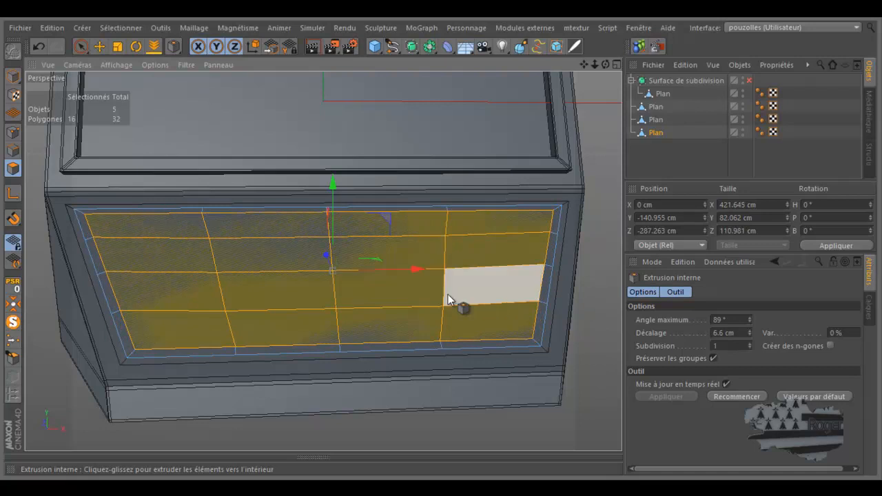
{"action": "left_click", "coordinate": [713, 357]}
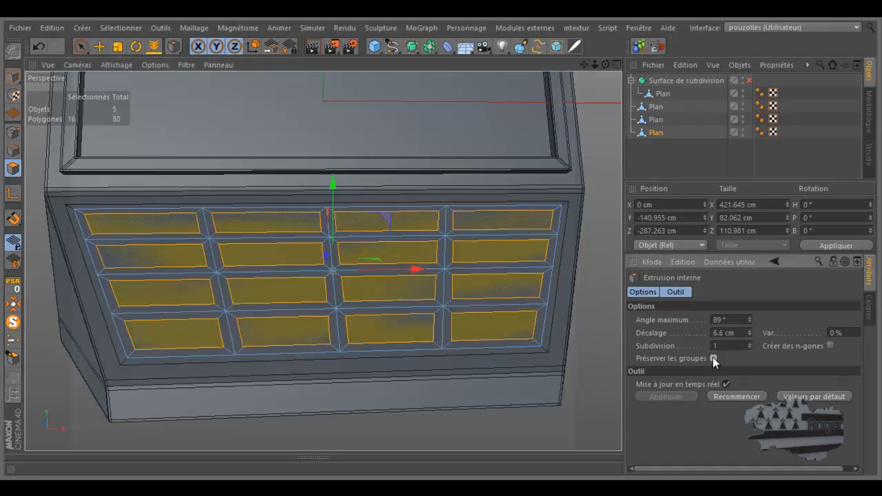
{"action": "left_click_drag", "start_coordinate": [605, 64], "coordinate": [441, 242]}
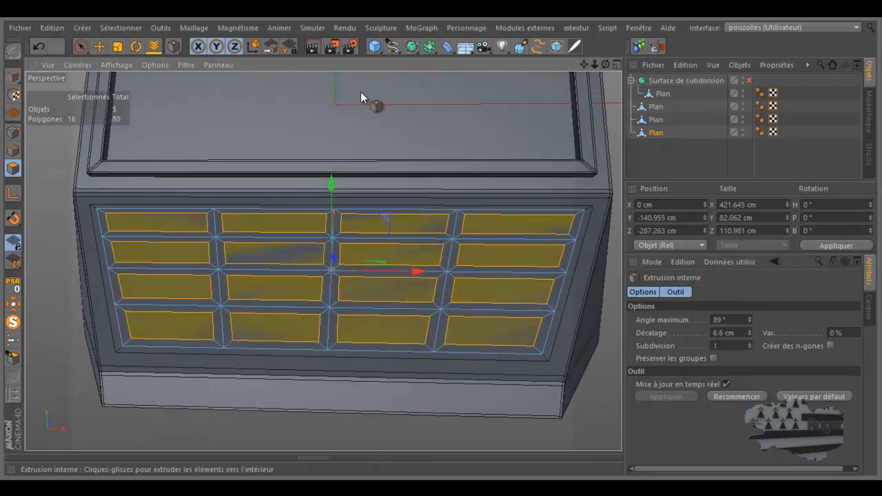
- Undo the inset and Inner Extrude the panel polygons again with an offset of -2.5 cm
{"action": "left_click", "coordinate": [38, 47]}
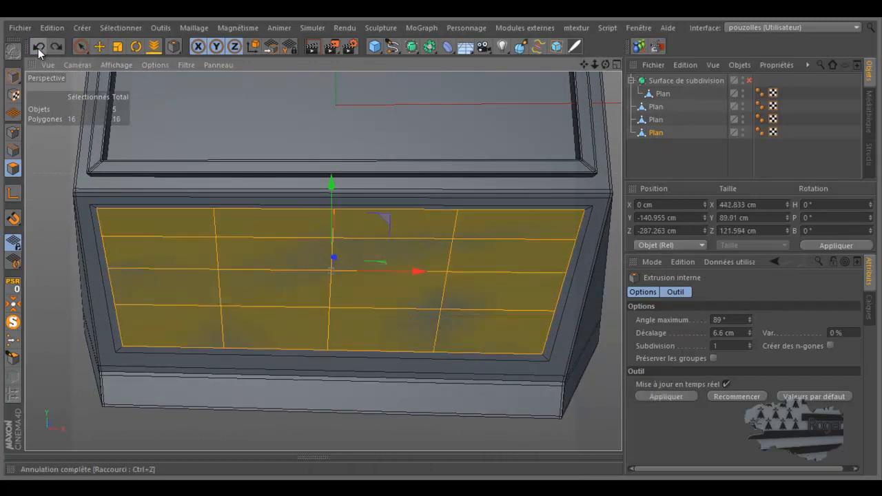
{"action": "left_click_drag", "start_coordinate": [439, 241], "coordinate": [441, 240]}
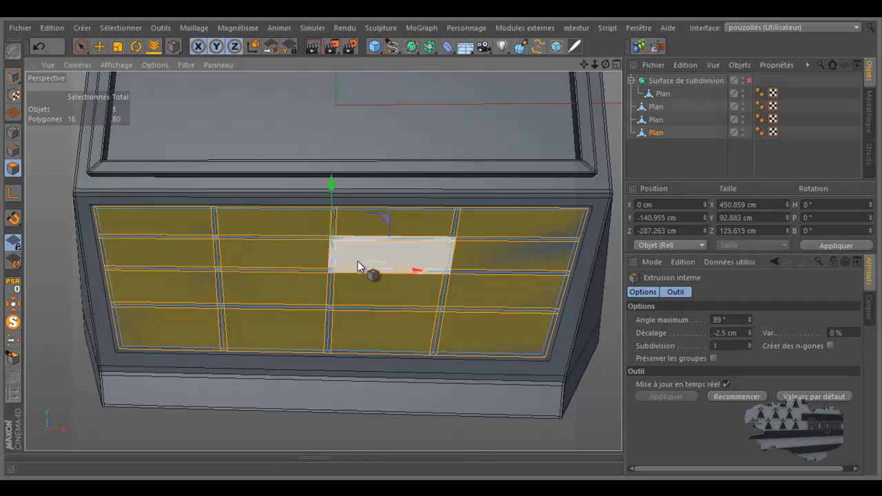
{"action": "scroll", "coordinate": [448, 256], "scroll_direction": "up", "scroll_amount": 4}
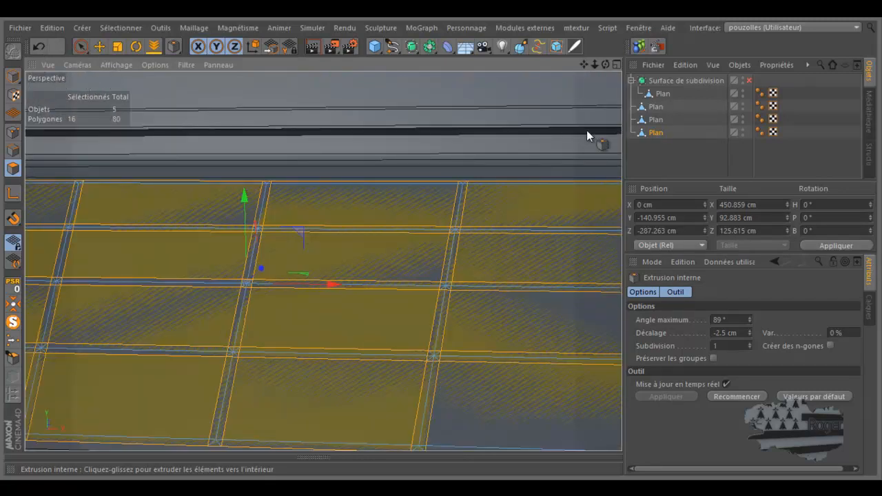
- Hide the other three planes in the viewport so only the gridded lower panel is displayed
{"action": "scroll", "coordinate": [478, 113], "scroll_direction": "down", "scroll_amount": 1}
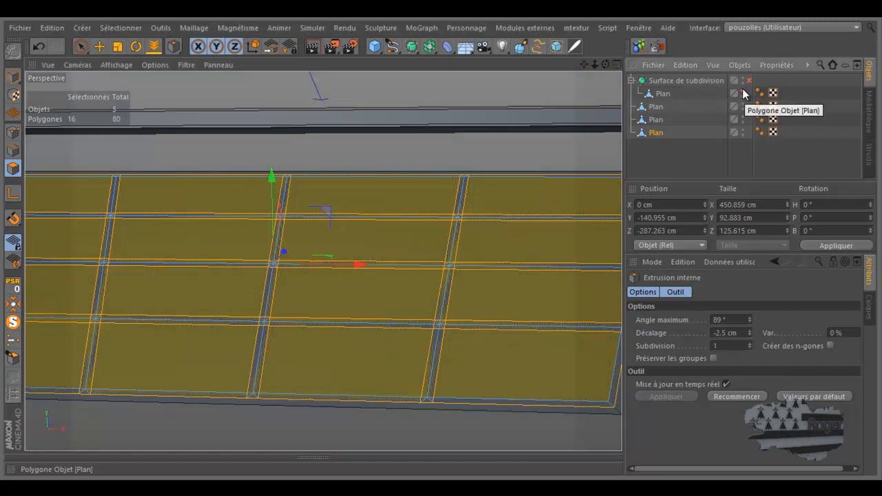
{"action": "scroll", "coordinate": [538, 157], "scroll_direction": "down", "scroll_amount": 3}
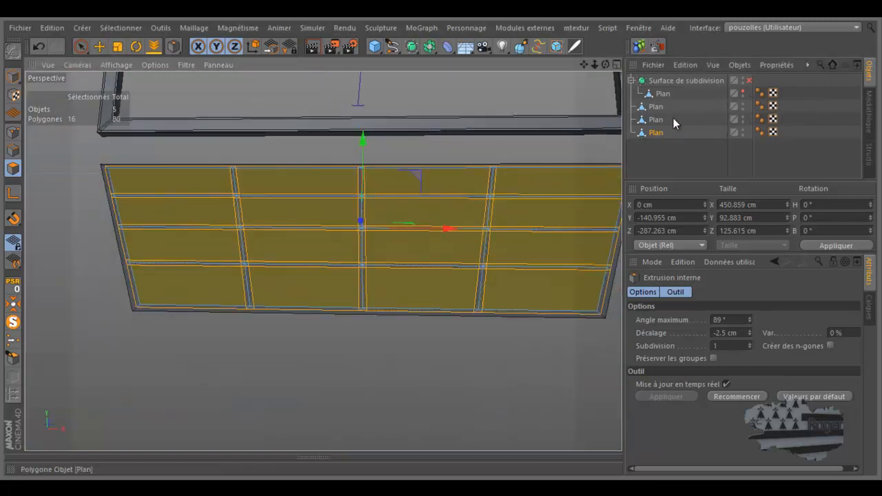
{"action": "left_click", "coordinate": [744, 104]}
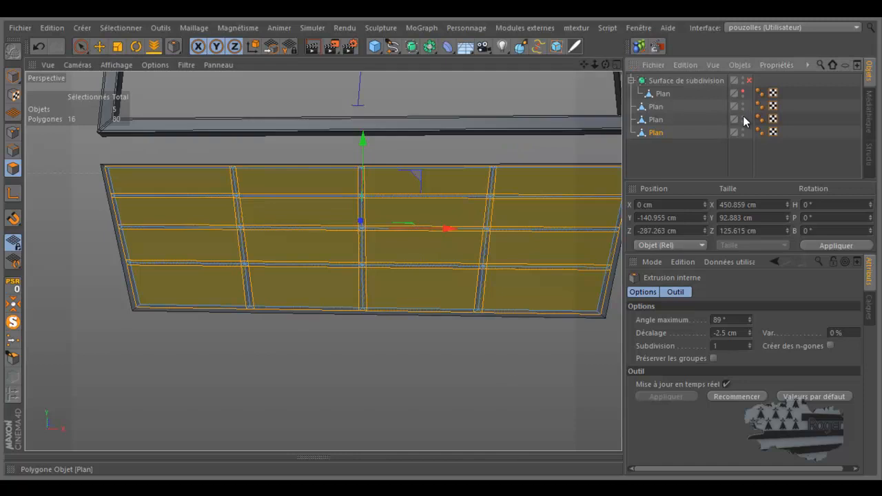
{"action": "left_click", "coordinate": [743, 118]}
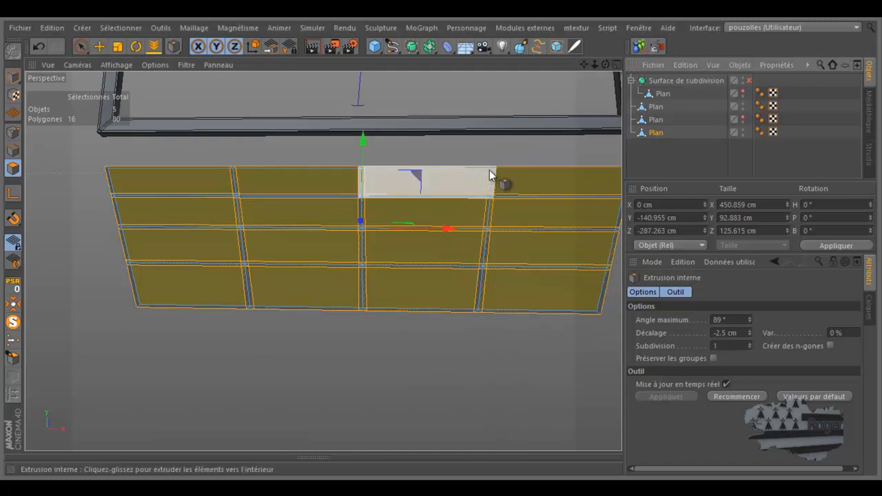
{"action": "left_click", "coordinate": [743, 106]}
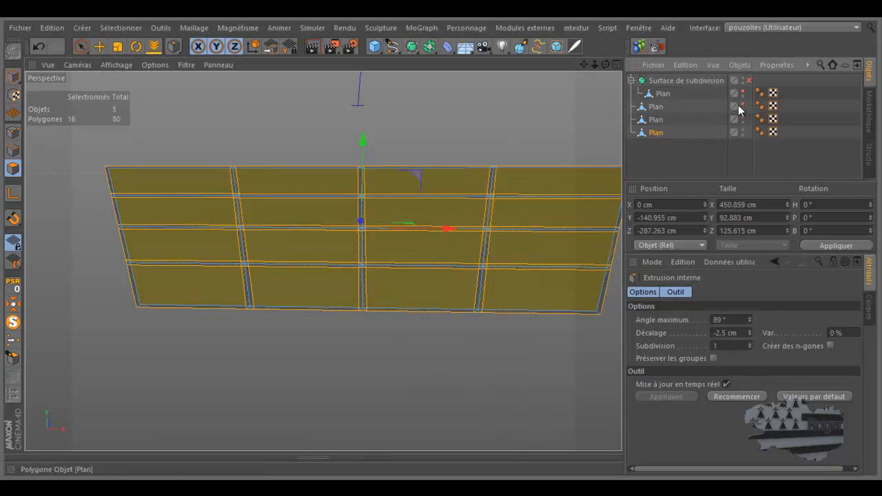
{"action": "scroll", "coordinate": [389, 202], "scroll_direction": "down", "scroll_amount": 1}
{"action": "left_click_drag", "start_coordinate": [604, 65], "coordinate": [439, 241]}
{"action": "scroll", "coordinate": [388, 213], "scroll_direction": "down", "scroll_amount": 1}
{"action": "scroll", "coordinate": [481, 228], "scroll_direction": "up", "scroll_amount": 1}
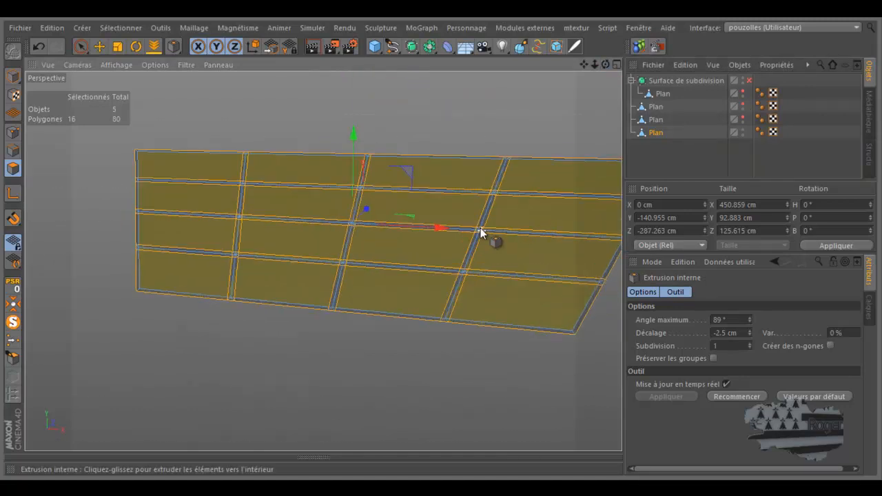
{"action": "scroll", "coordinate": [480, 228], "scroll_direction": "up", "scroll_amount": 2}
- Try to Extrude the selected panel polygons with an offset of 4.5 cm and Preserve Groups on, and undo the extrusion
{"action": "right_click", "coordinate": [461, 94]}
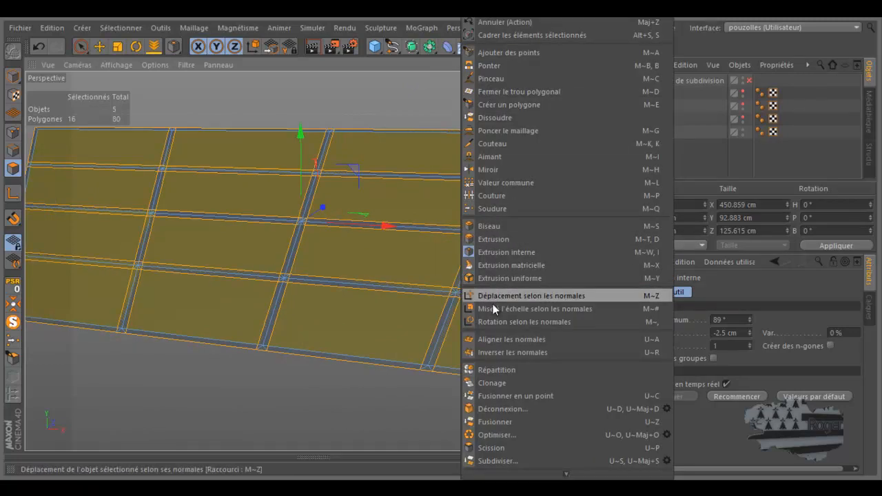
{"action": "left_click", "coordinate": [505, 252]}
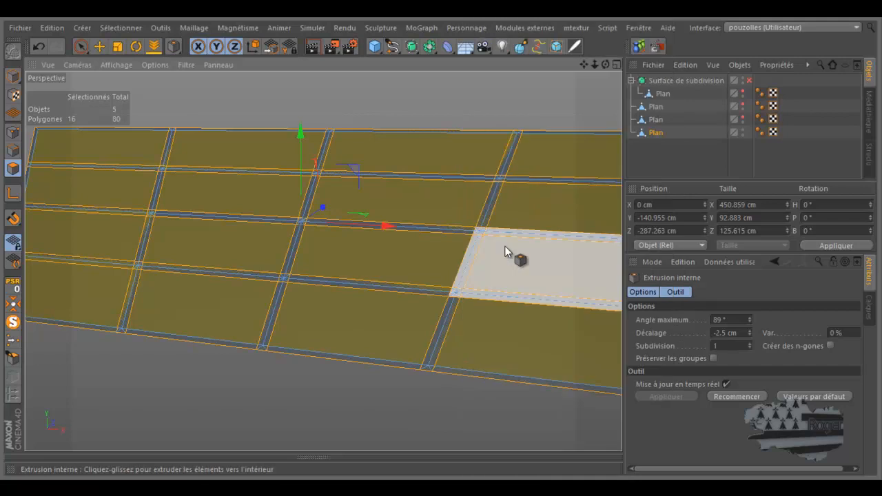
{"action": "right_click", "coordinate": [481, 121]}
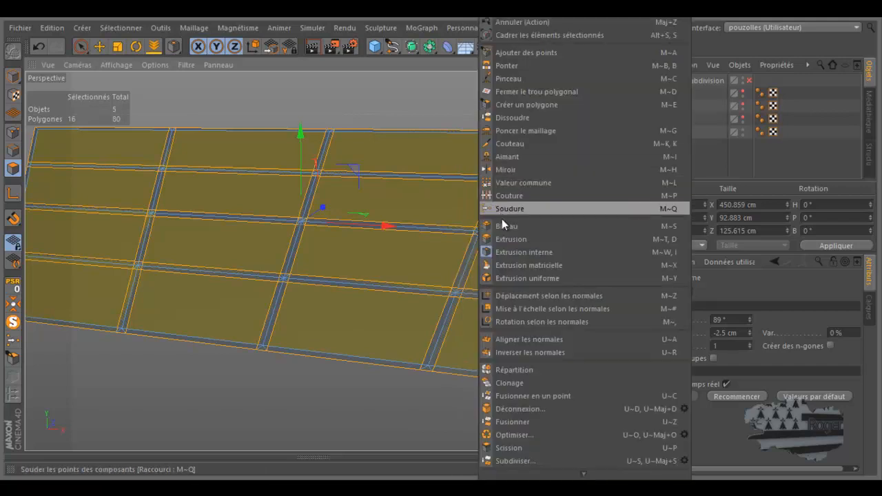
{"action": "left_click", "coordinate": [507, 240]}
{"action": "left_click_drag", "start_coordinate": [603, 64], "coordinate": [549, 91]}
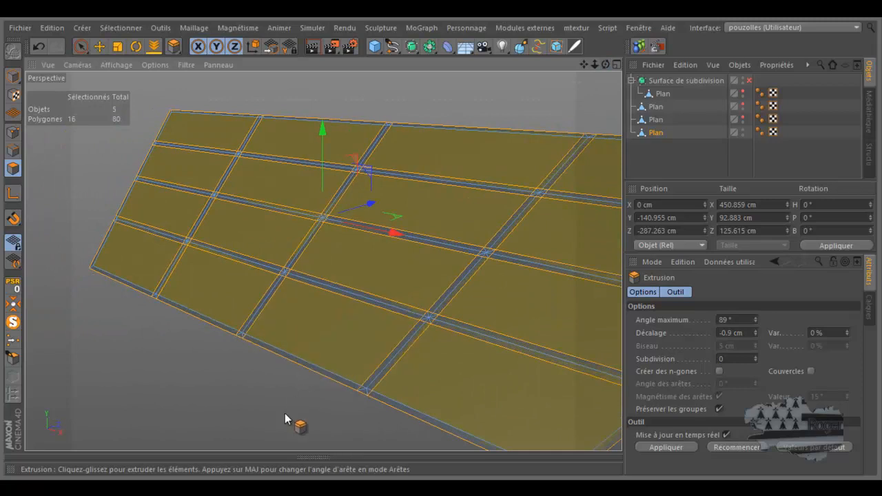
{"action": "left_click_drag", "start_coordinate": [440, 240], "coordinate": [440, 240]}
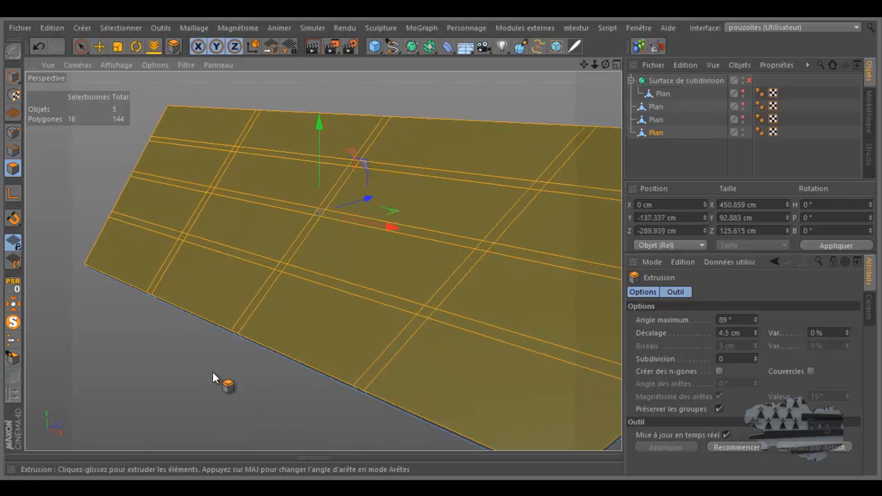
{"action": "left_click_drag", "start_coordinate": [270, 405], "coordinate": [400, 174], "text": "alt"}
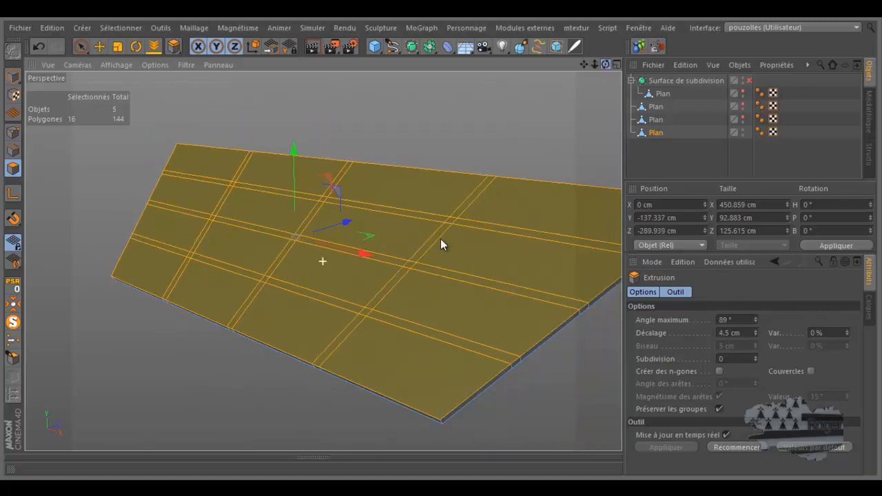
{"action": "left_click_drag", "start_coordinate": [605, 65], "coordinate": [441, 240]}
{"action": "left_click", "coordinate": [39, 47]}
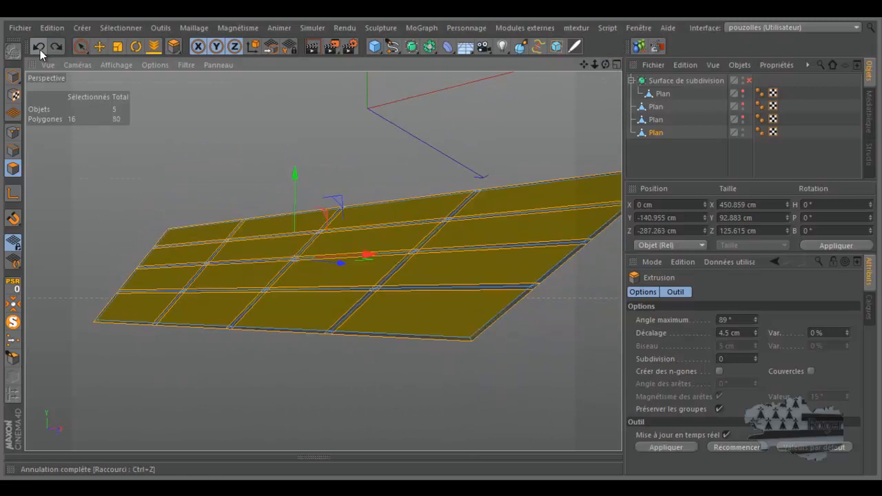
- Undo the hiding of the planes, the -2.5 cm inset and the polygon selection on the lower panel
{"action": "left_click_drag", "start_coordinate": [605, 64], "coordinate": [441, 241]}
{"action": "scroll", "coordinate": [442, 270], "scroll_direction": "up", "scroll_amount": 3}
{"action": "scroll", "coordinate": [442, 270], "scroll_direction": "up", "scroll_amount": 1}
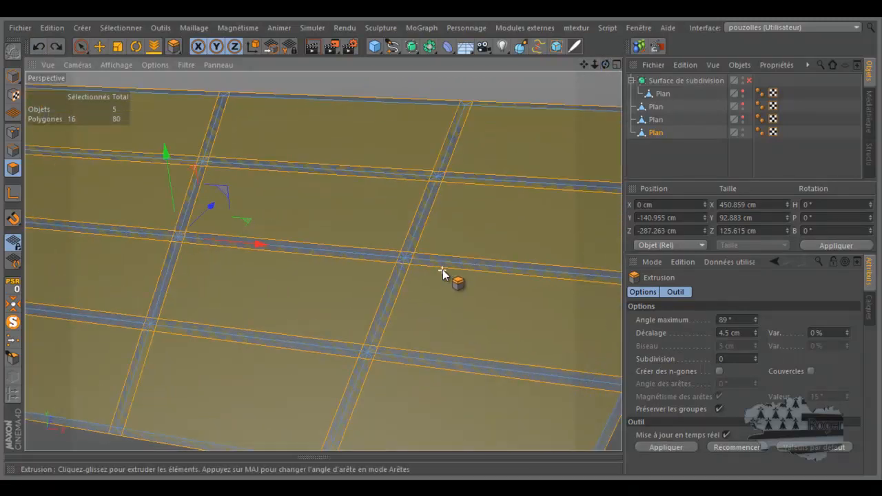
{"action": "left_click", "coordinate": [37, 45]}
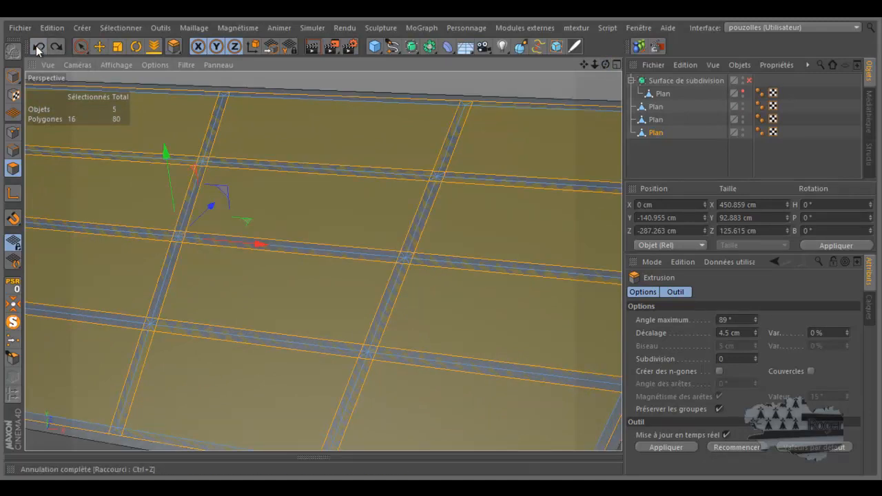
{"action": "left_click", "coordinate": [37, 46]}
{"action": "left_click", "coordinate": [36, 45]}
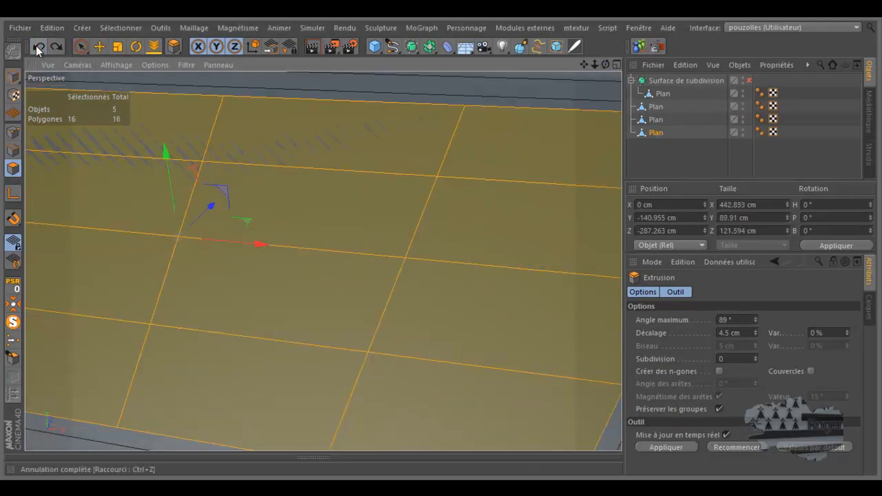
{"action": "left_click", "coordinate": [37, 45]}
{"action": "left_click", "coordinate": [37, 45]}
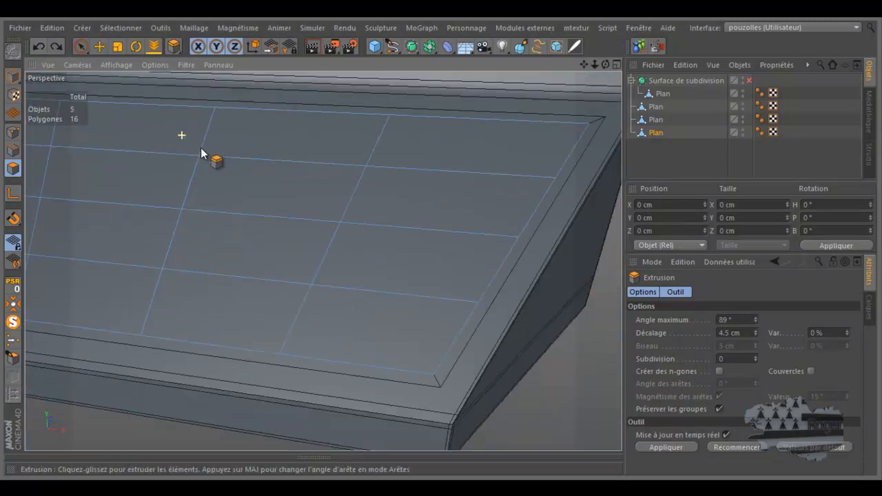
- Select all polygons of the gridded lower panel and Inner Extrude them separately with an offset of 1.6 cm and Preserve Groups off
{"action": "left_click", "coordinate": [284, 209]}
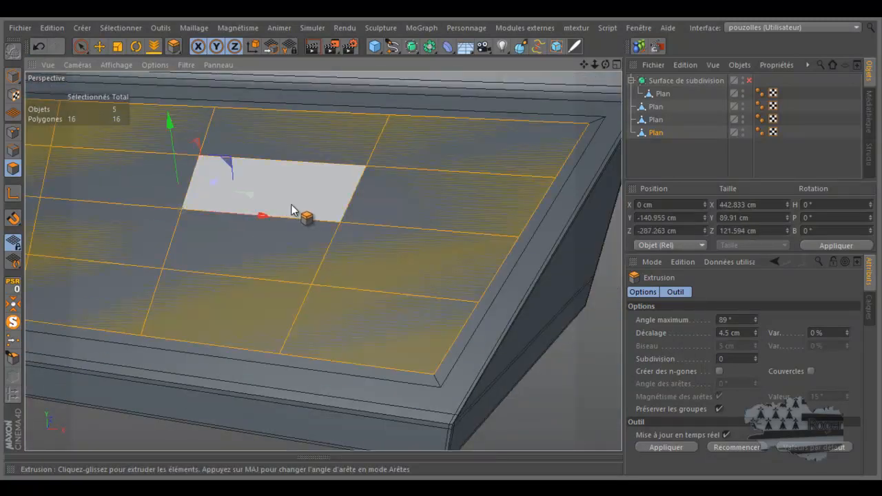
{"action": "right_click", "coordinate": [292, 210]}
{"action": "left_click", "coordinate": [330, 249]}
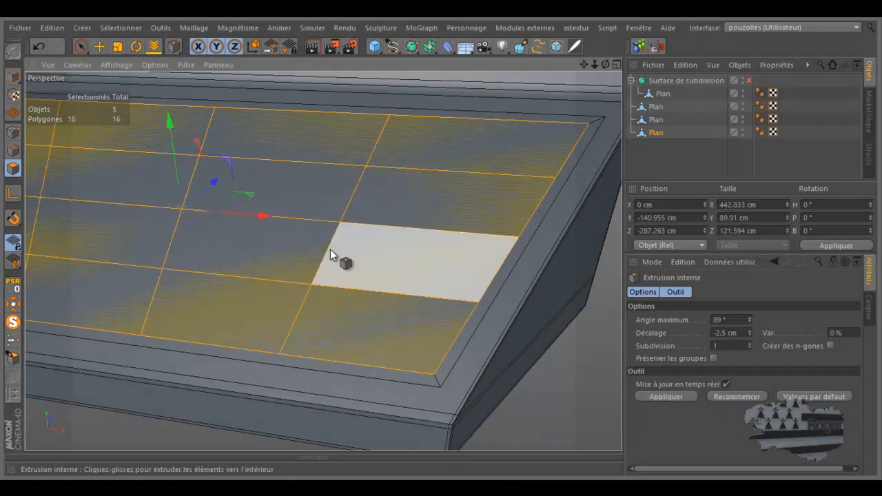
{"action": "left_click_drag", "start_coordinate": [338, 252], "coordinate": [440, 240]}
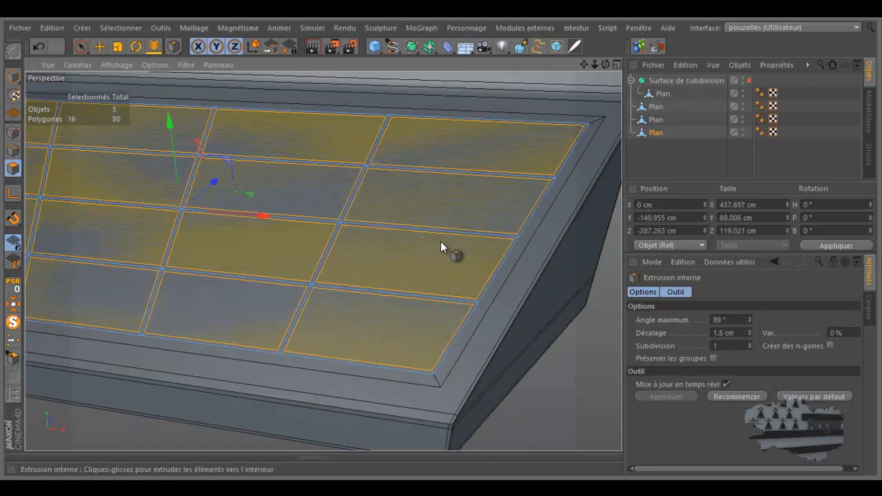
{"action": "scroll", "coordinate": [339, 276], "scroll_direction": "up", "scroll_amount": 5}
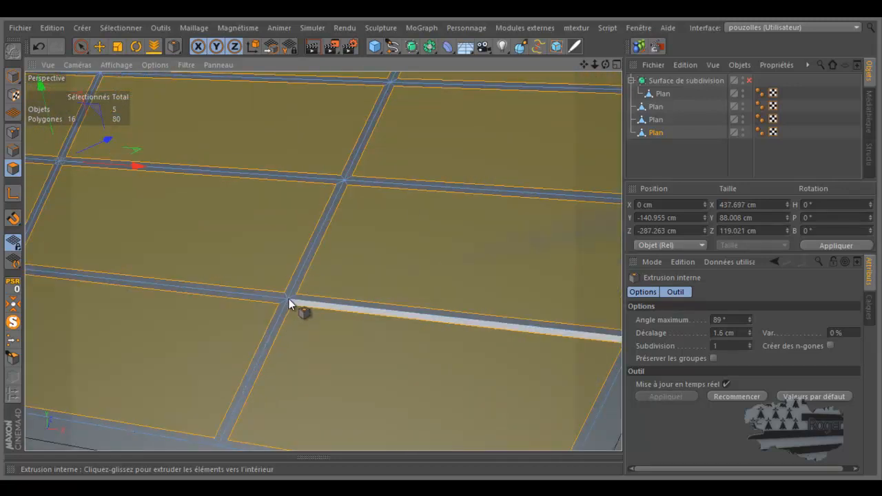
{"action": "scroll", "coordinate": [200, 163], "scroll_direction": "down", "scroll_amount": 3}
{"action": "scroll", "coordinate": [200, 164], "scroll_direction": "down", "scroll_amount": 1}
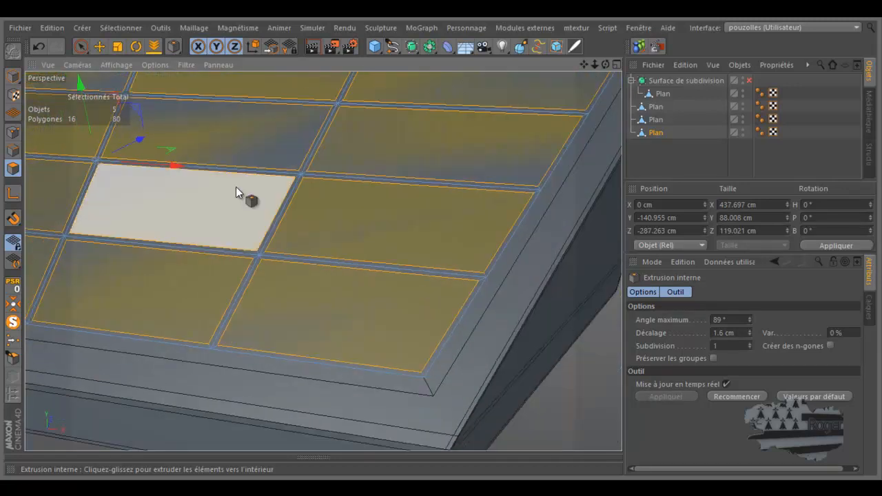
- Try to Extrude the inset panel cells by 4.1 cm and again by 0.33 cm, and undo both extrusions
{"action": "right_click", "coordinate": [392, 268]}
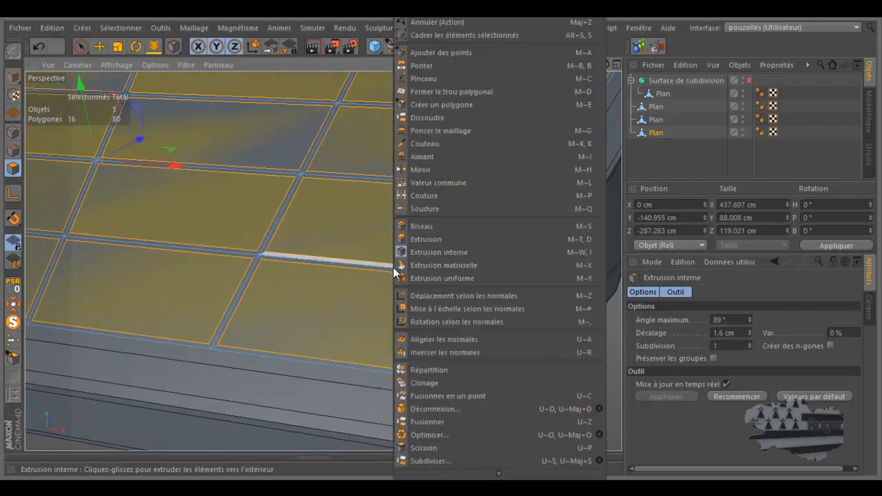
{"action": "left_click", "coordinate": [424, 238]}
{"action": "left_click_drag", "start_coordinate": [441, 240], "coordinate": [439, 241]}
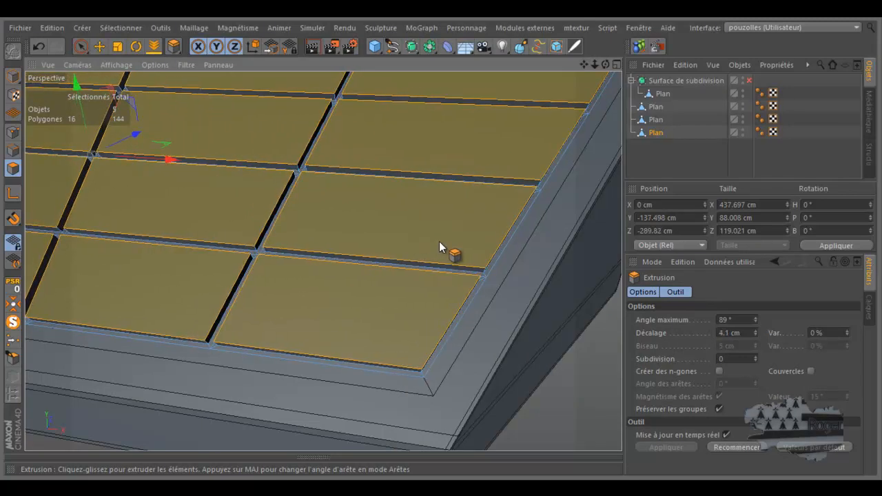
{"action": "scroll", "coordinate": [473, 360], "scroll_direction": "up", "scroll_amount": 5}
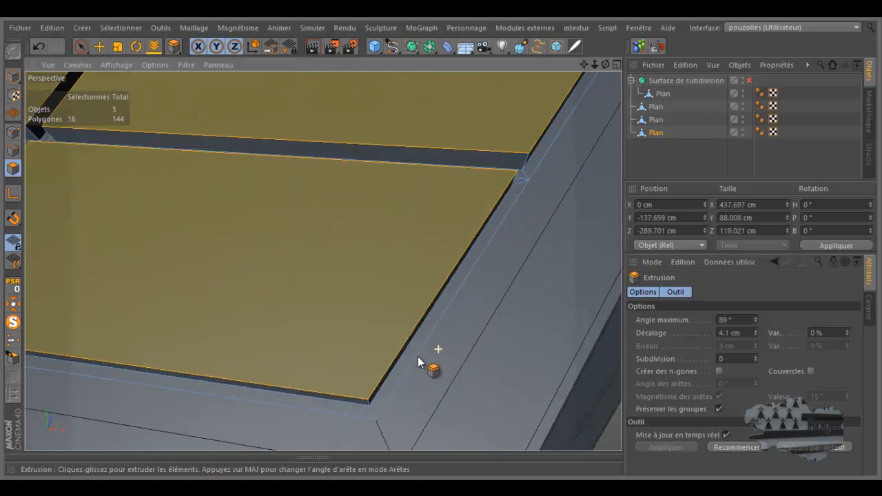
{"action": "scroll", "coordinate": [417, 357], "scroll_direction": "up", "scroll_amount": 2}
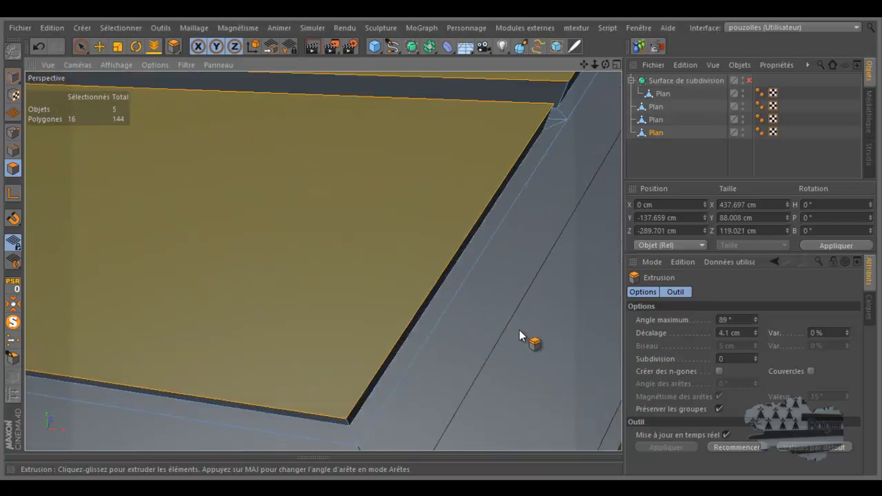
{"action": "left_click_drag", "start_coordinate": [519, 330], "coordinate": [441, 240]}
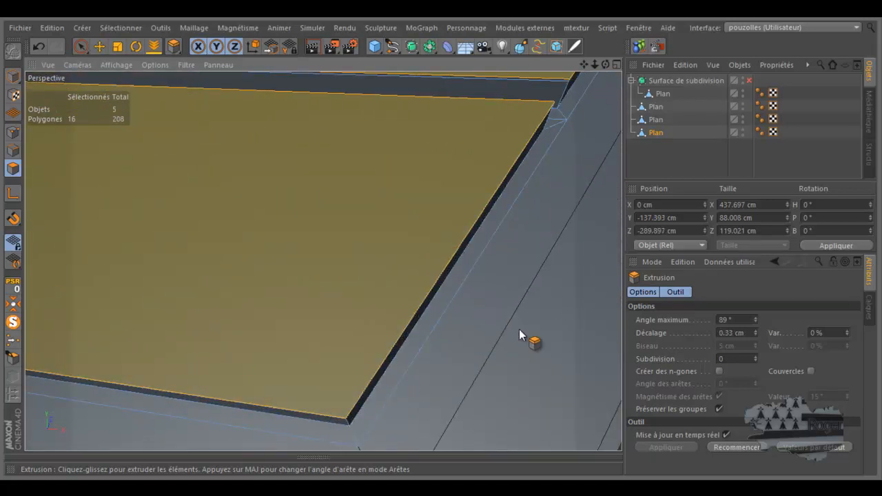
{"action": "scroll", "coordinate": [471, 296], "scroll_direction": "down", "scroll_amount": 2}
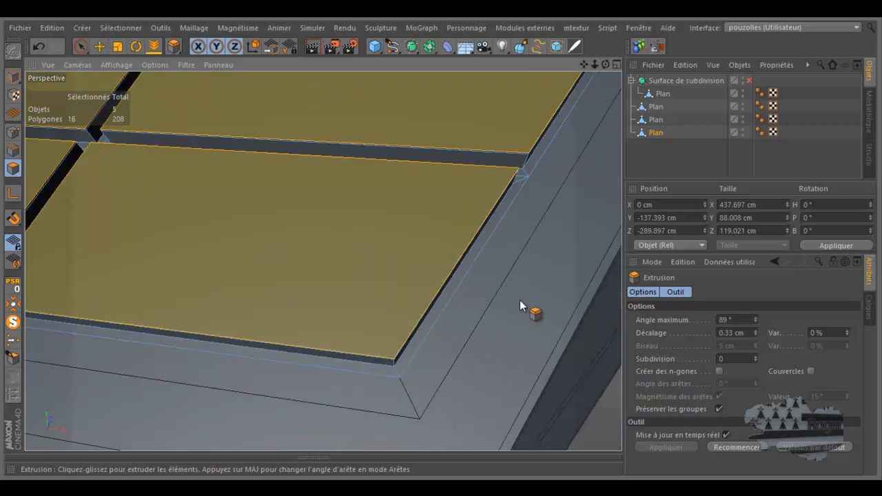
{"action": "left_click_drag", "start_coordinate": [601, 65], "coordinate": [441, 246]}
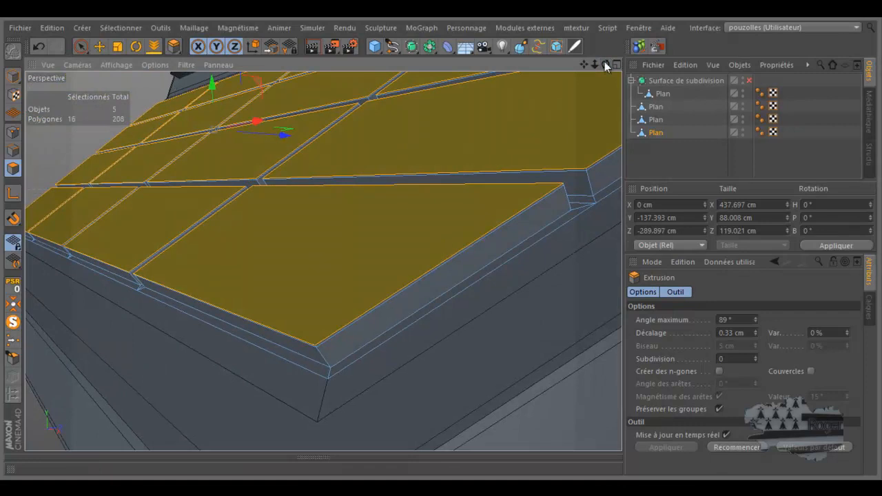
{"action": "left_click", "coordinate": [39, 46]}
{"action": "left_click", "coordinate": [40, 47]}
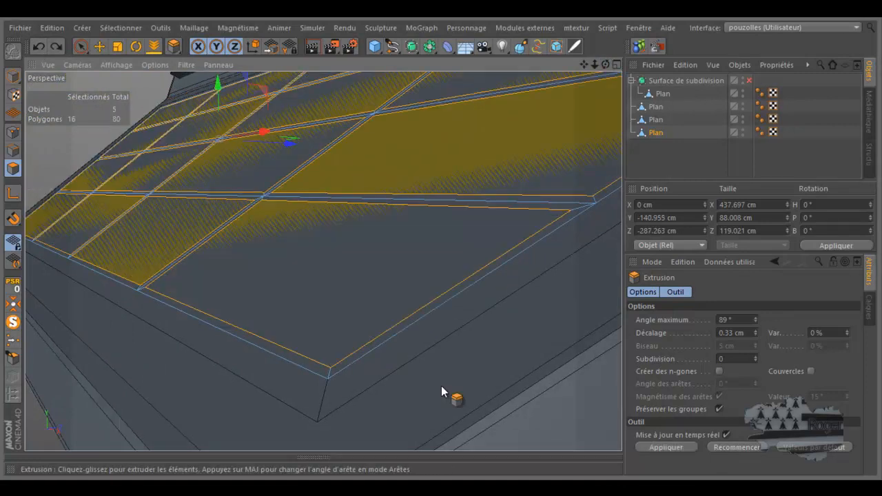
- Extrude the inset panel cells in three successive passes, with a first offset of 0.48 cm and a last of 0.4 cm
{"action": "left_click_drag", "start_coordinate": [441, 240], "coordinate": [441, 239]}
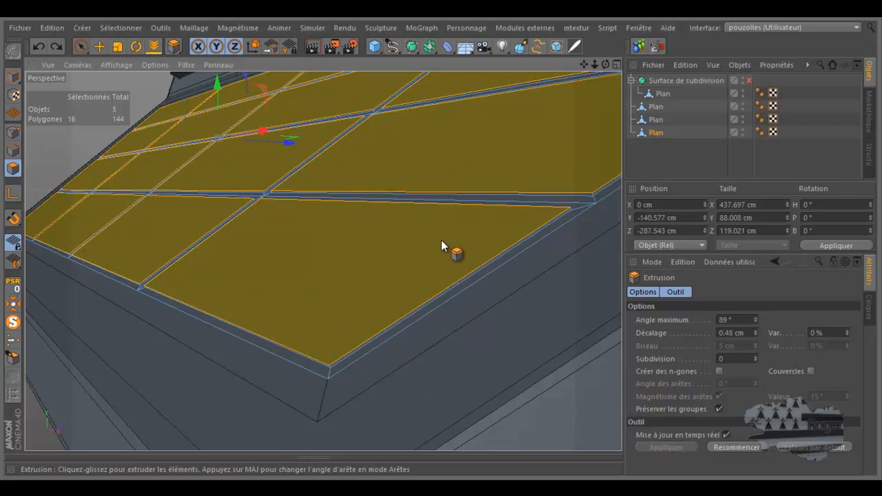
{"action": "left_click_drag", "start_coordinate": [440, 240], "coordinate": [441, 240]}
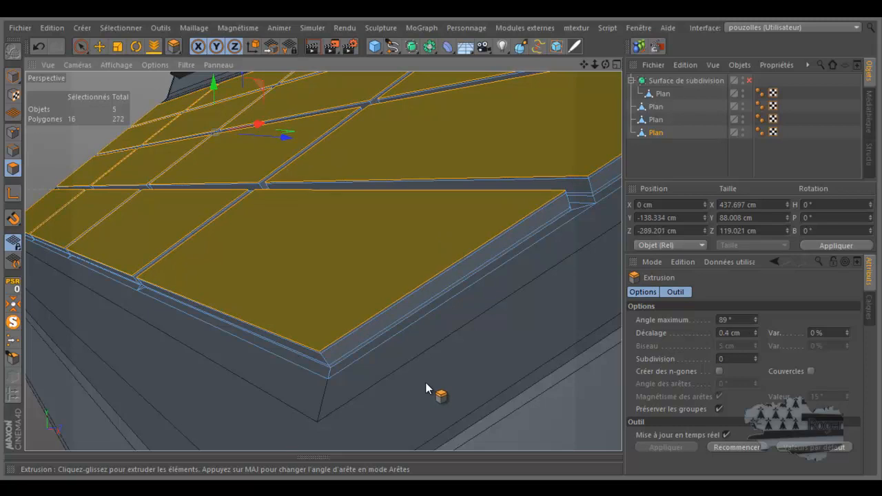
{"action": "scroll", "coordinate": [401, 383], "scroll_direction": "down", "scroll_amount": 7}
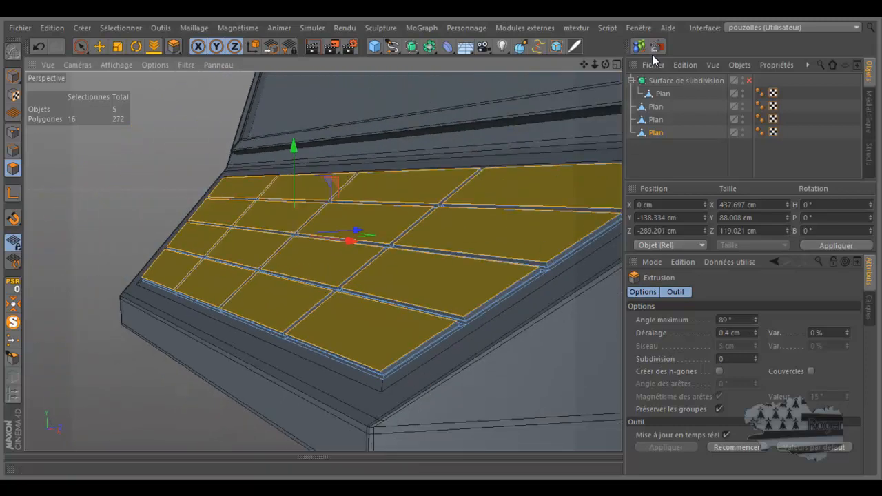
- Nest the three loose planes under the subdivision surface's plane and enable the subdivision surface for a test render of the view
{"action": "left_click_drag", "start_coordinate": [584, 63], "coordinate": [623, 153]}
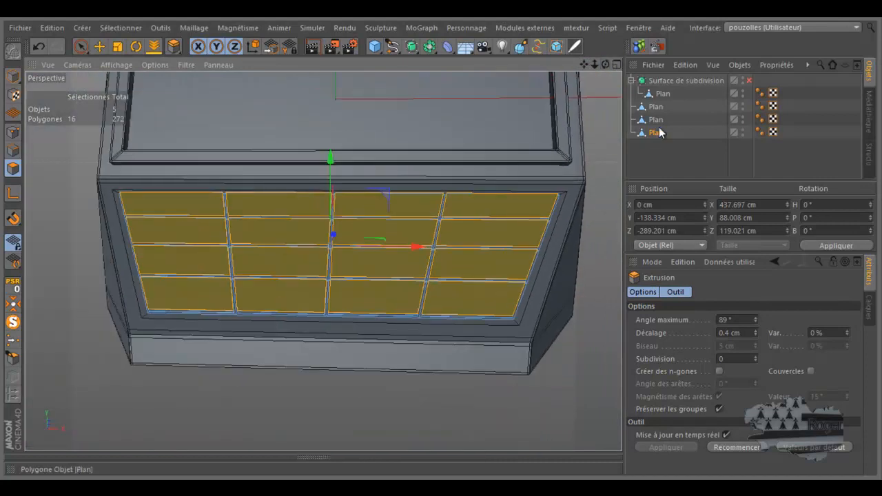
{"action": "left_click", "coordinate": [656, 106], "text": "shift"}
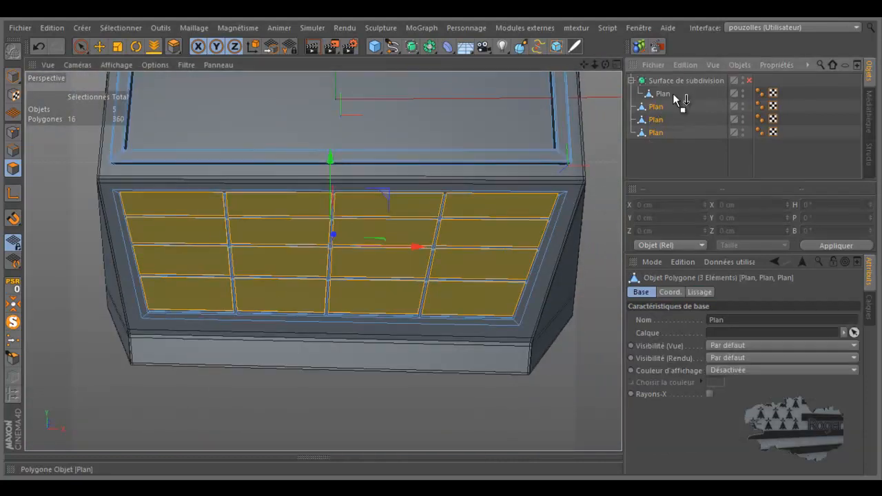
{"action": "left_click_drag", "start_coordinate": [668, 96], "coordinate": [667, 95]}
{"action": "left_click", "coordinate": [748, 81]}
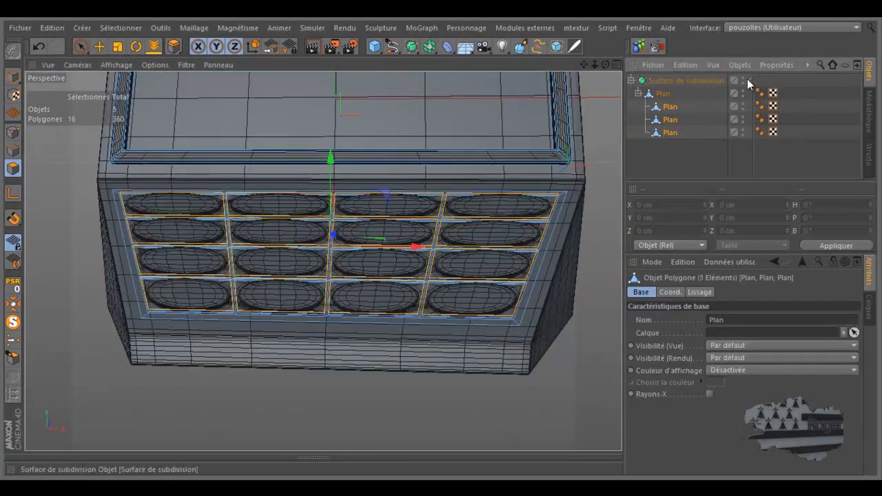
{"action": "left_click", "coordinate": [312, 48]}
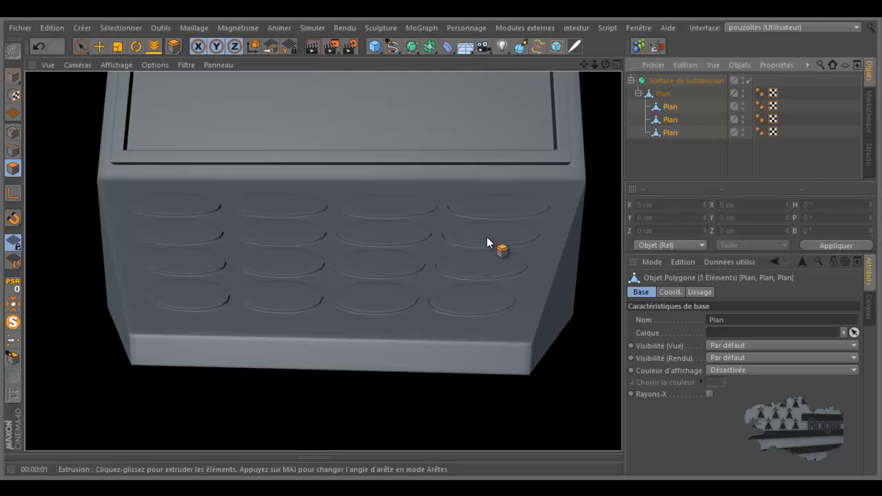
- Turn the subdivision surface off and Extrude all polygons of the frame around the lower panel outward in two successive passes
{"action": "left_click", "coordinate": [672, 121]}
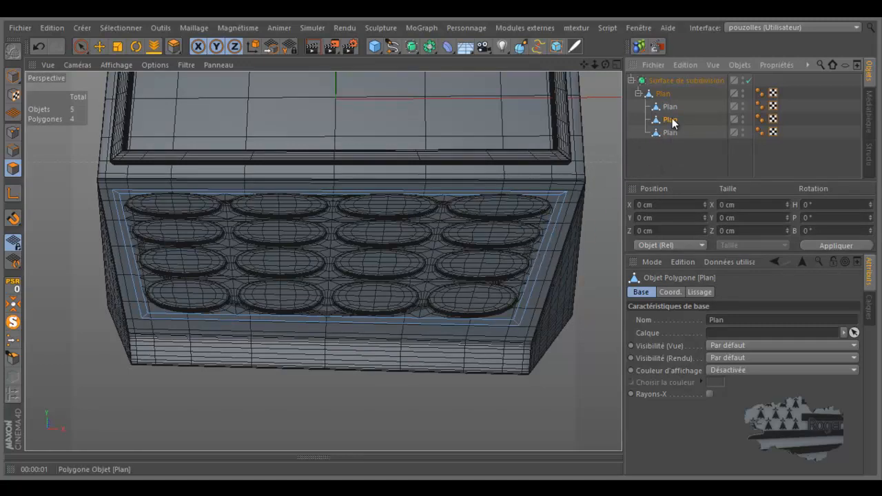
{"action": "left_click", "coordinate": [748, 81]}
{"action": "key", "text": "d"}
{"action": "scroll", "coordinate": [437, 199], "scroll_direction": "up", "scroll_amount": 2}
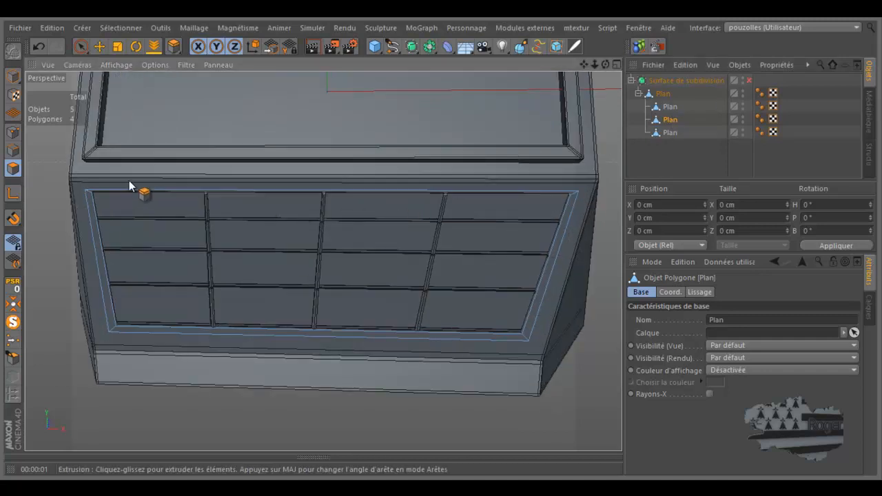
{"action": "key", "text": "ctrl+a"}
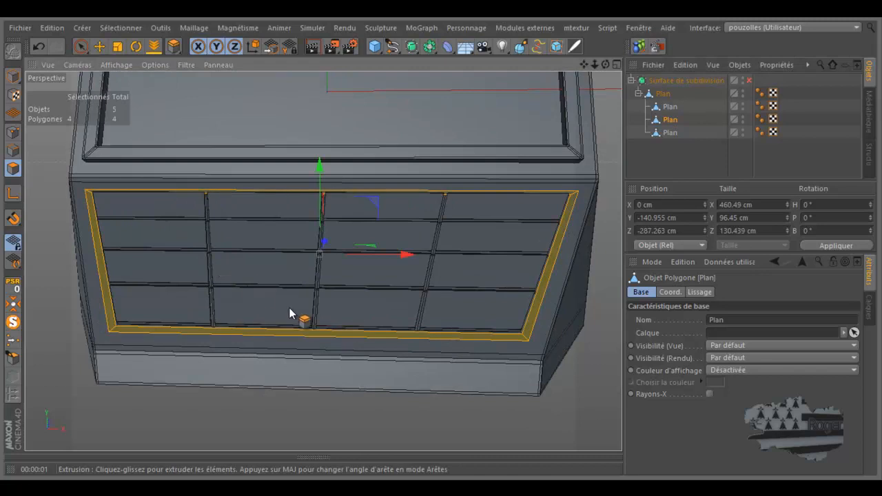
{"action": "scroll", "coordinate": [545, 391], "scroll_direction": "up", "scroll_amount": 6}
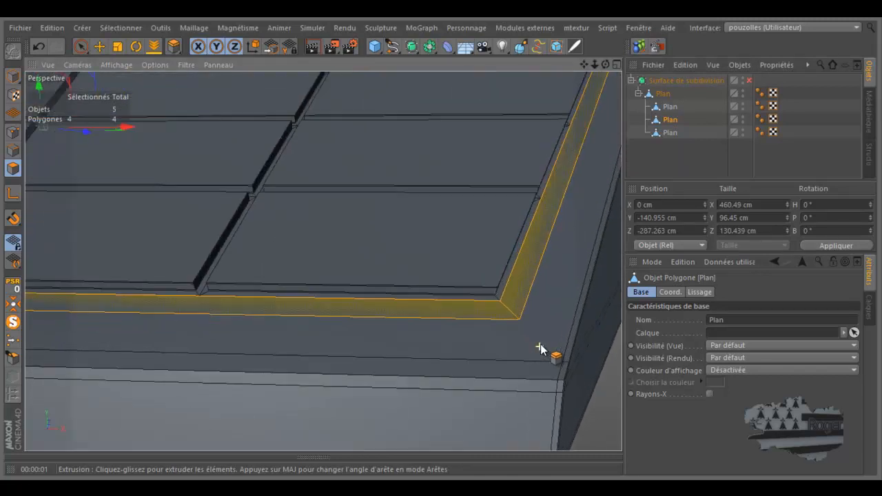
{"action": "scroll", "coordinate": [537, 342], "scroll_direction": "up", "scroll_amount": 1}
{"action": "left_click_drag", "start_coordinate": [605, 64], "coordinate": [541, 231]}
{"action": "key", "text": "d"}
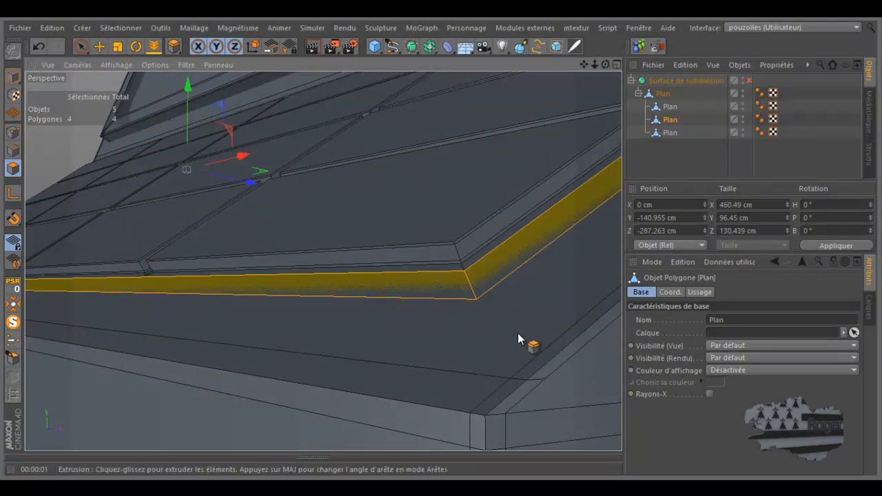
{"action": "left_click_drag", "start_coordinate": [518, 333], "coordinate": [440, 240]}
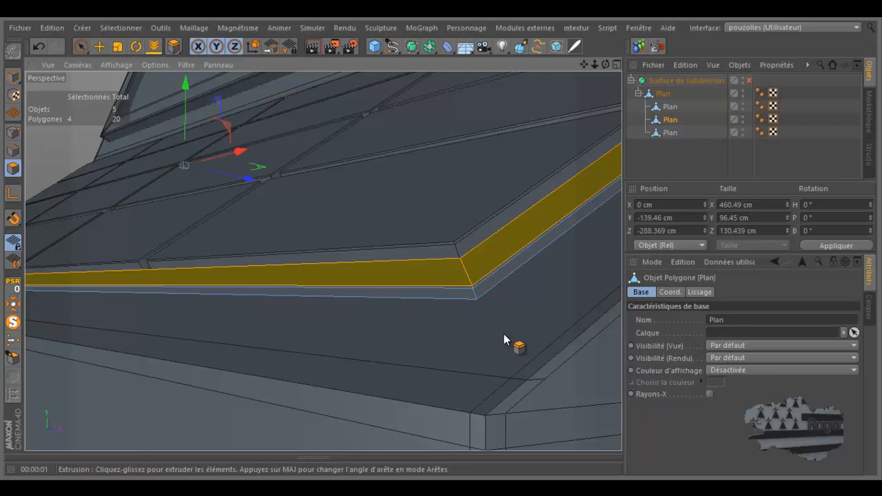
{"action": "key", "text": "k"}
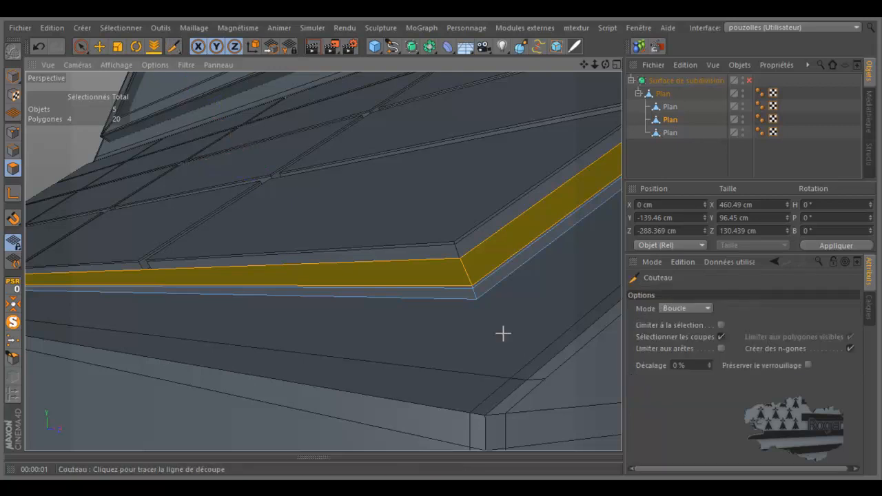
{"action": "middle_click", "coordinate": [502, 334]}
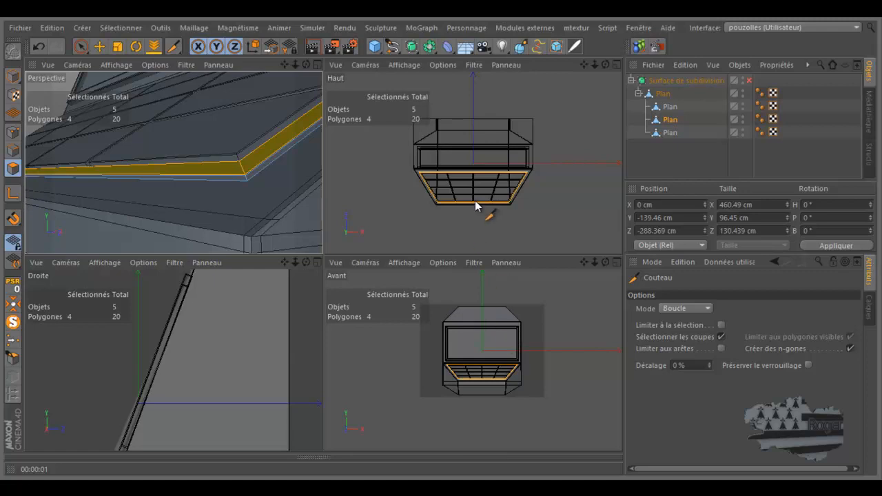
{"action": "middle_click", "coordinate": [232, 209]}
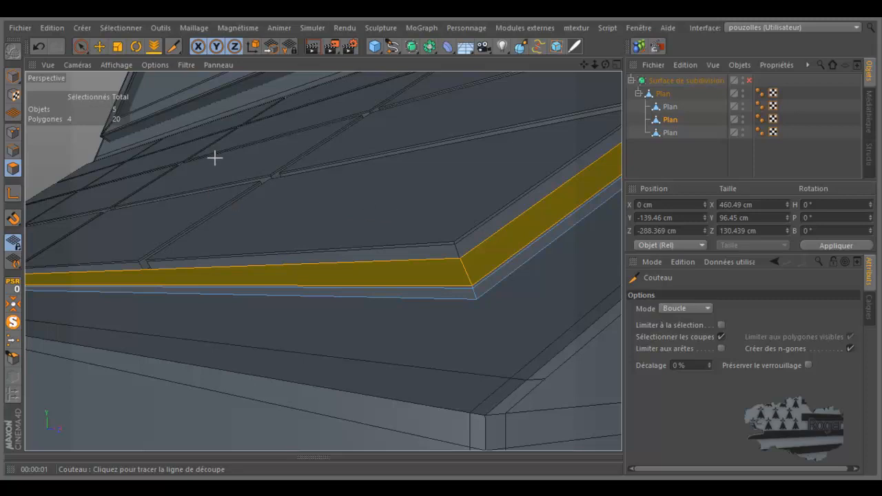
{"action": "left_click", "coordinate": [13, 131]}
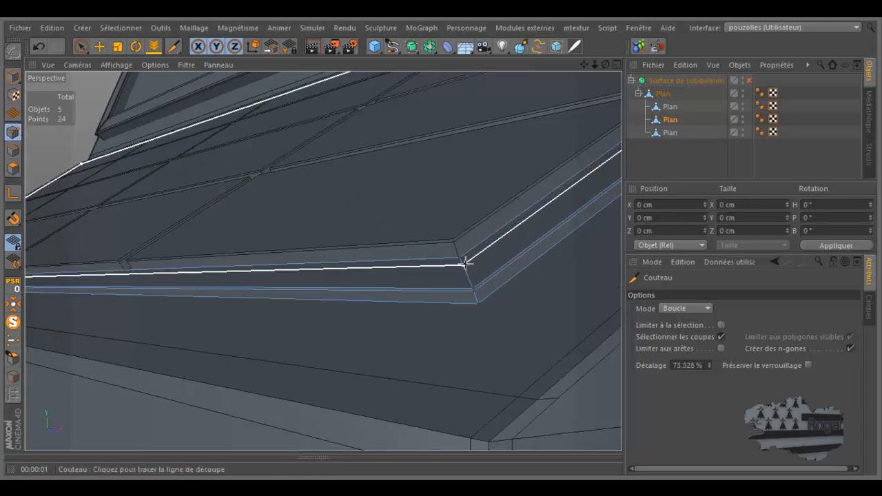
{"action": "scroll", "coordinate": [466, 262], "scroll_direction": "up", "scroll_amount": 5}
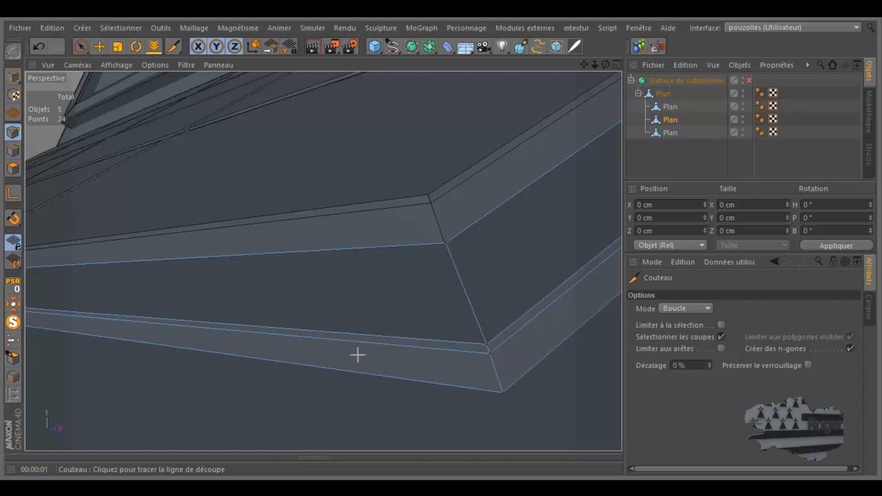
{"action": "scroll", "coordinate": [399, 359], "scroll_direction": "down", "scroll_amount": 8}
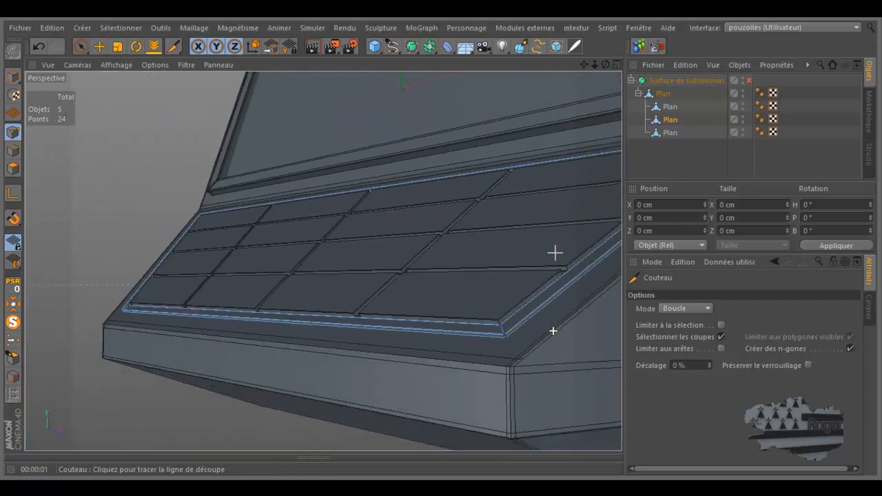
{"action": "left_click_drag", "start_coordinate": [605, 64], "coordinate": [440, 242]}
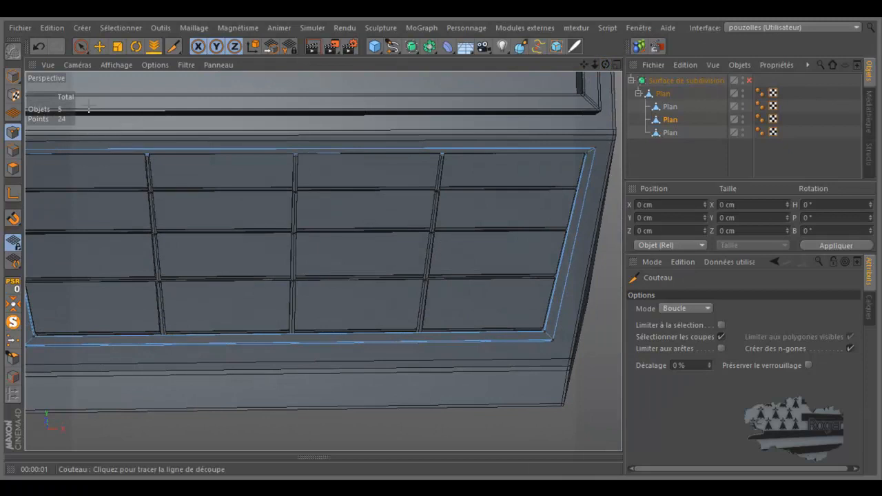
- Allow hidden elements in the brush selection and select the upper and lower long edges of the frame around the lower panel
{"action": "left_click", "coordinate": [81, 46]}
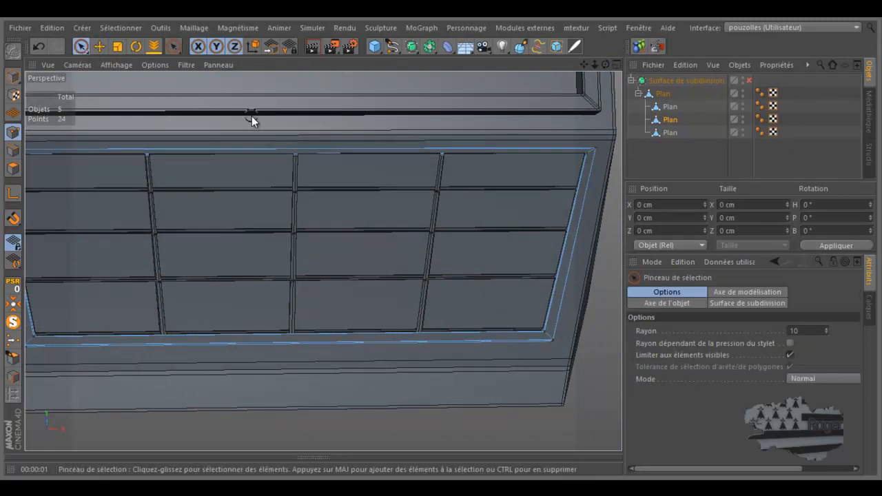
{"action": "left_click", "coordinate": [788, 354]}
{"action": "left_click_drag", "start_coordinate": [314, 90], "coordinate": [279, 340]}
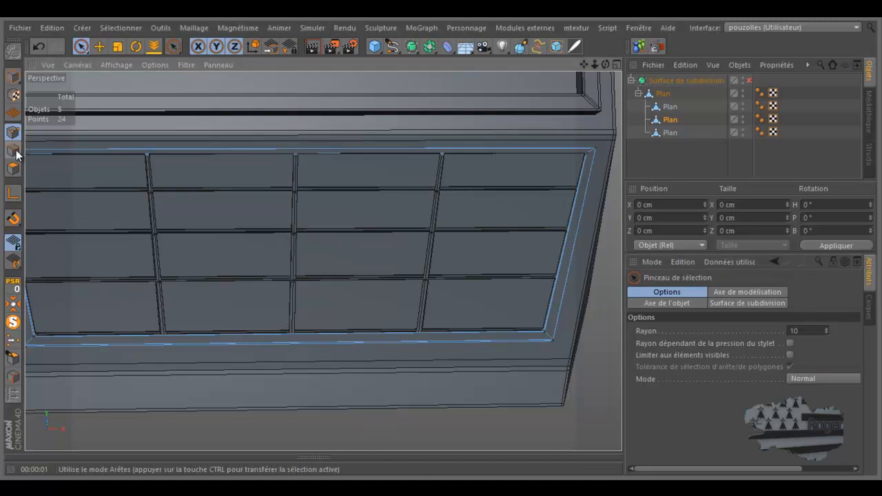
{"action": "left_click_drag", "start_coordinate": [211, 150], "coordinate": [214, 370]}
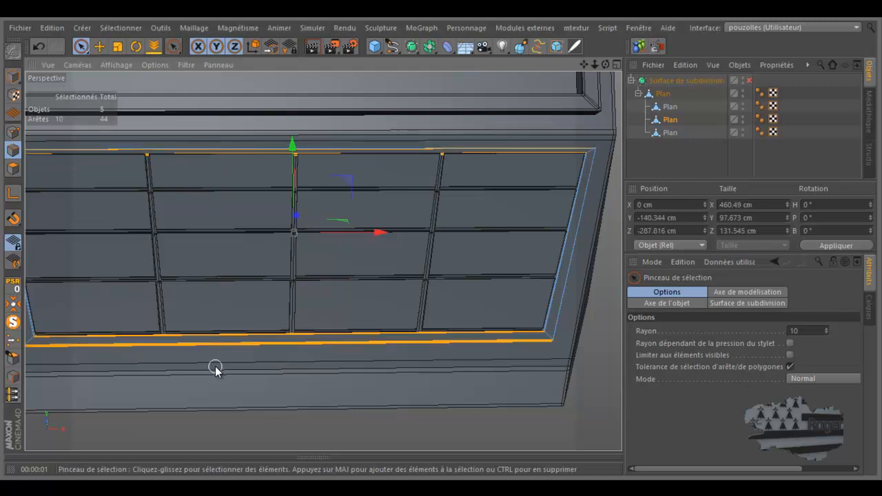
- Set Diviser les arêtes to subdivision 2, try it on the frame's long edges and undo it, and hide the panel-cells plane
{"action": "right_click", "coordinate": [222, 363]}
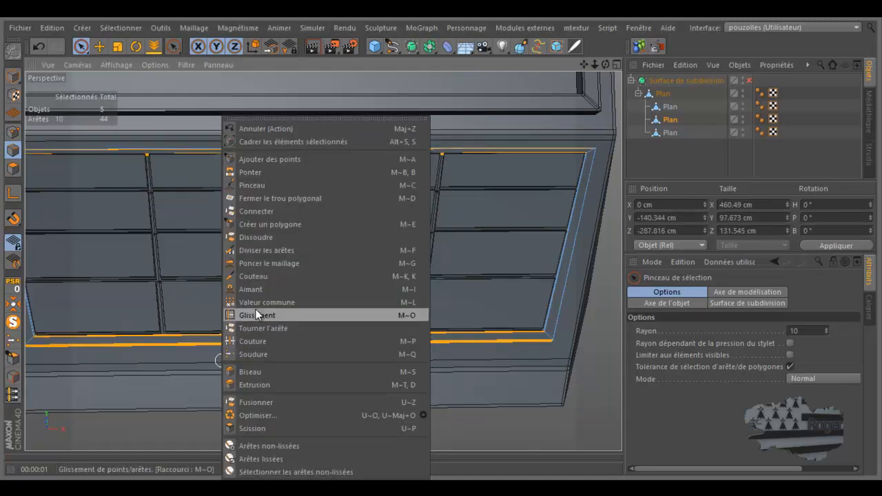
{"action": "left_click", "coordinate": [268, 250]}
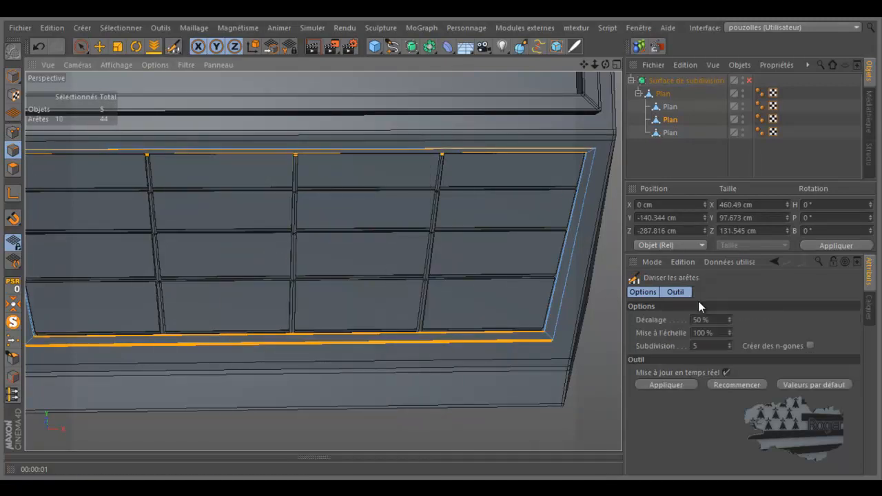
{"action": "left_click", "coordinate": [729, 348]}
{"action": "left_click", "coordinate": [729, 348]}
{"action": "left_click", "coordinate": [729, 343]}
{"action": "left_click", "coordinate": [674, 385]}
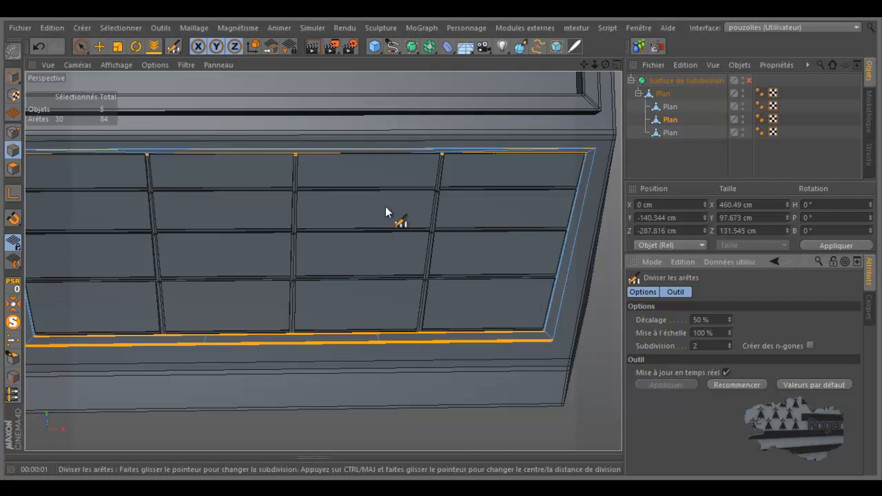
{"action": "left_click", "coordinate": [34, 46]}
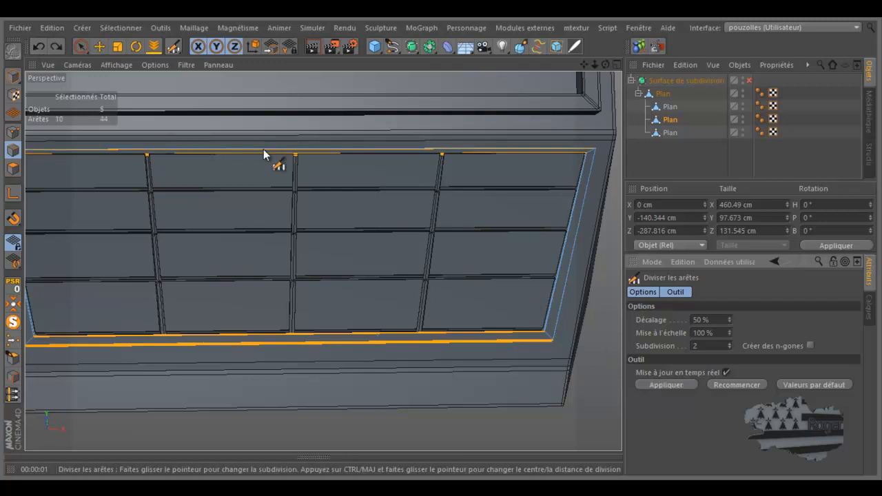
{"action": "left_click", "coordinate": [743, 131]}
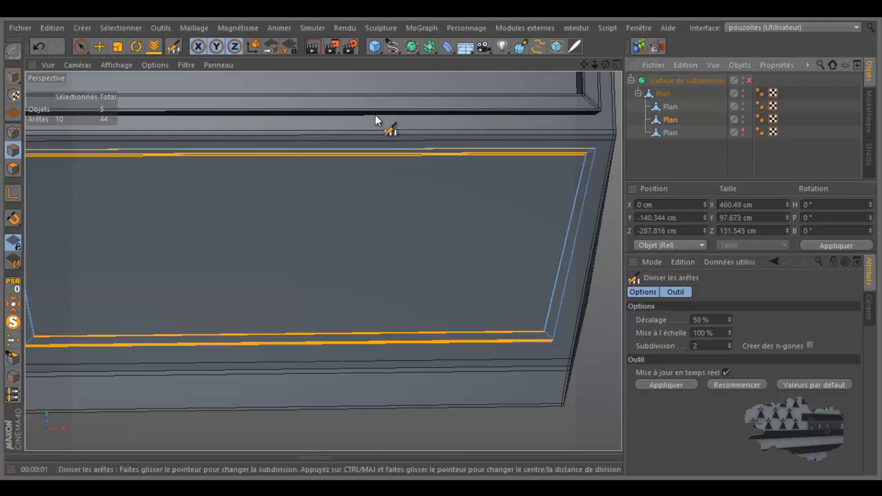
- Try to divide the frame's selected long edges again with subdivision 2, inspect the frame's back and side, and undo the cut
{"action": "left_click", "coordinate": [224, 151]}
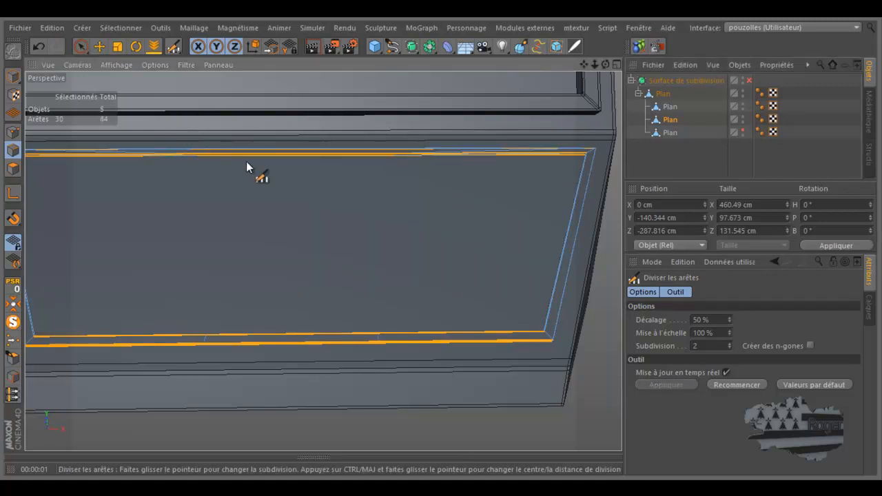
{"action": "scroll", "coordinate": [427, 229], "scroll_direction": "up", "scroll_amount": 2}
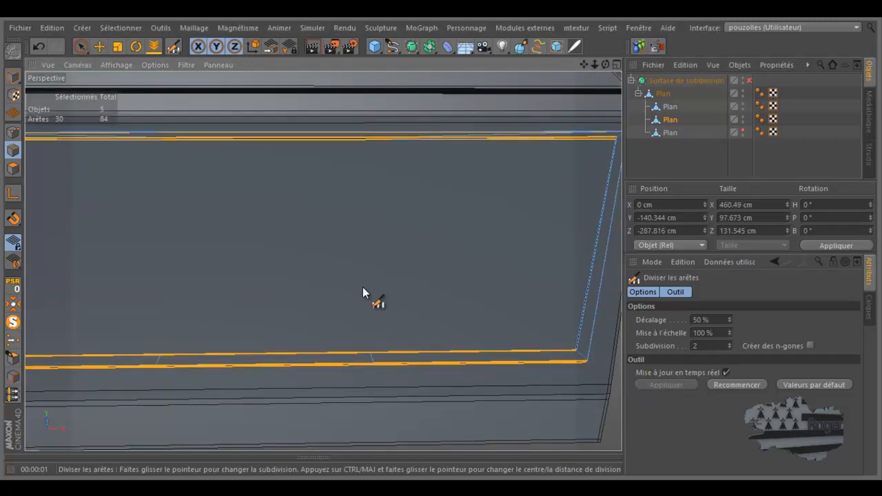
{"action": "left_click_drag", "start_coordinate": [606, 64], "coordinate": [440, 241]}
{"action": "left_click_drag", "start_coordinate": [483, 145], "coordinate": [424, 165], "text": "alt"}
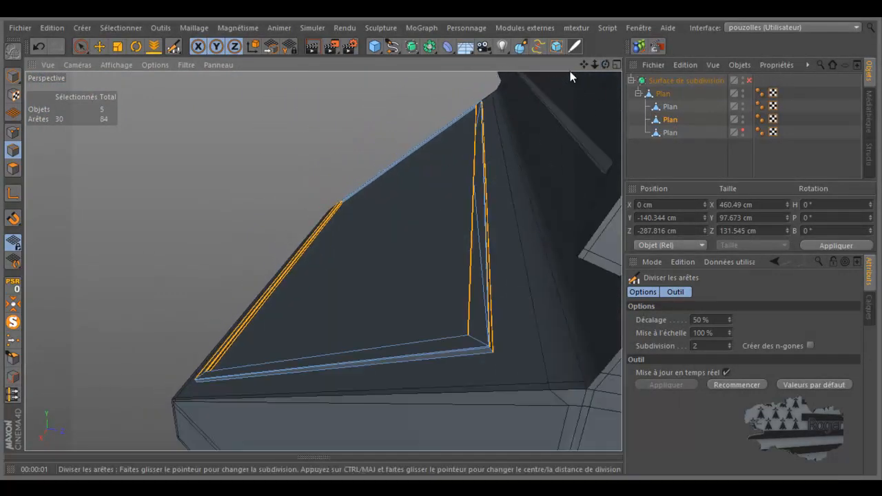
{"action": "left_click_drag", "start_coordinate": [603, 64], "coordinate": [443, 241]}
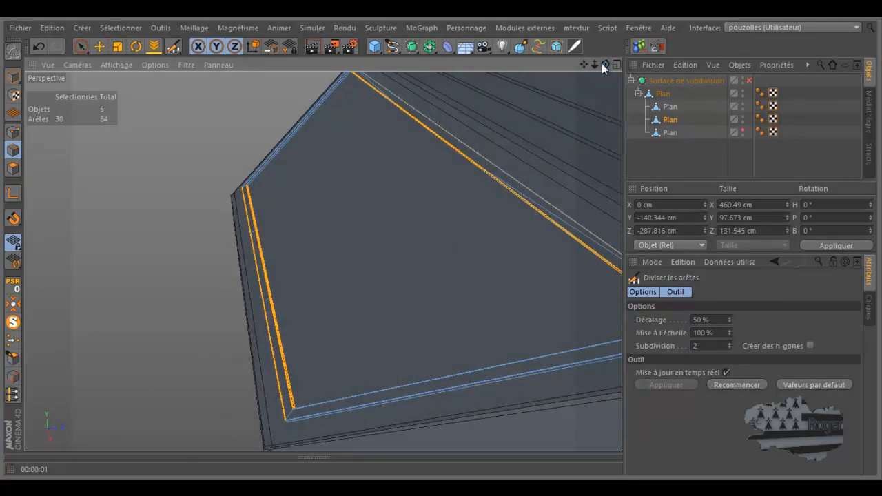
{"action": "left_click", "coordinate": [34, 46]}
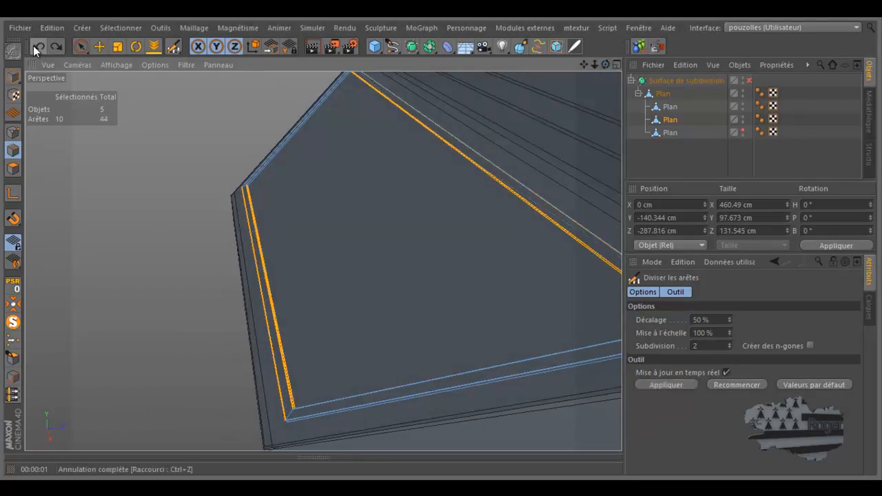
- Add the missed rear edges along the frame's upper and lower long sides to the edge selection
{"action": "scroll", "coordinate": [104, 224], "scroll_direction": "down", "scroll_amount": 2}
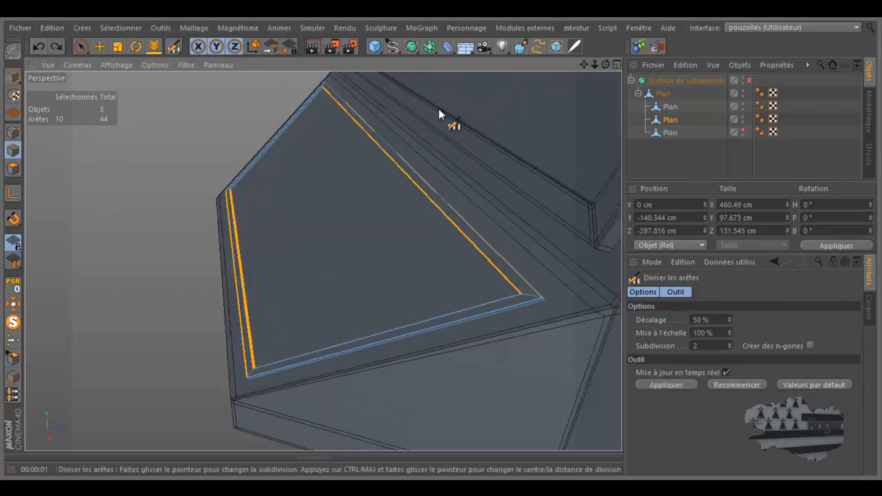
{"action": "left_click_drag", "start_coordinate": [606, 64], "coordinate": [440, 240]}
{"action": "left_click_drag", "start_coordinate": [435, 324], "coordinate": [391, 319], "text": "alt"}
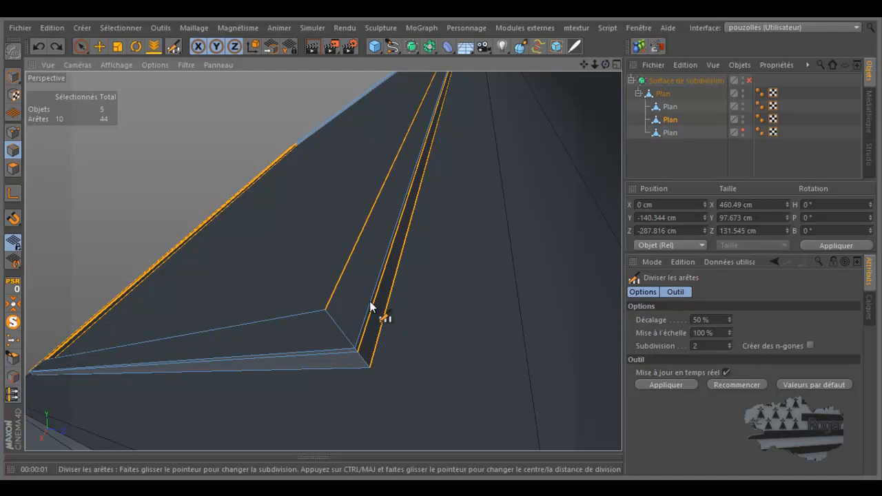
{"action": "left_click_drag", "start_coordinate": [434, 274], "coordinate": [447, 275], "text": "alt"}
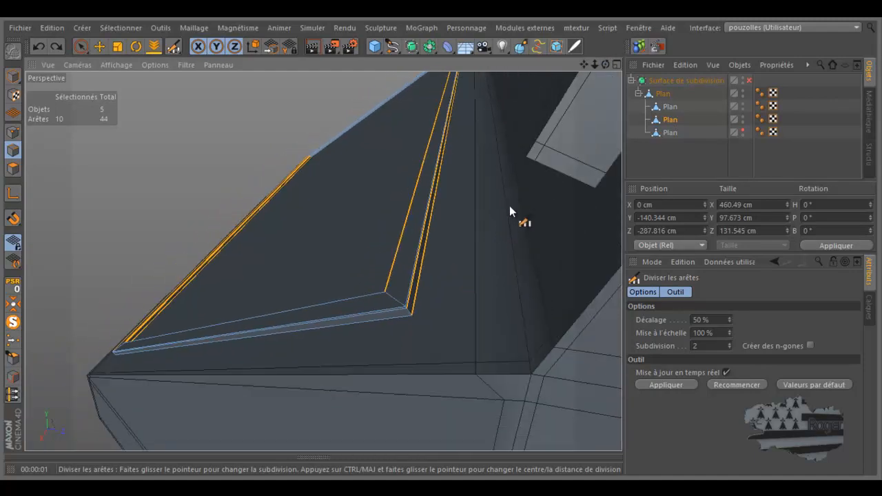
{"action": "left_click", "coordinate": [81, 47]}
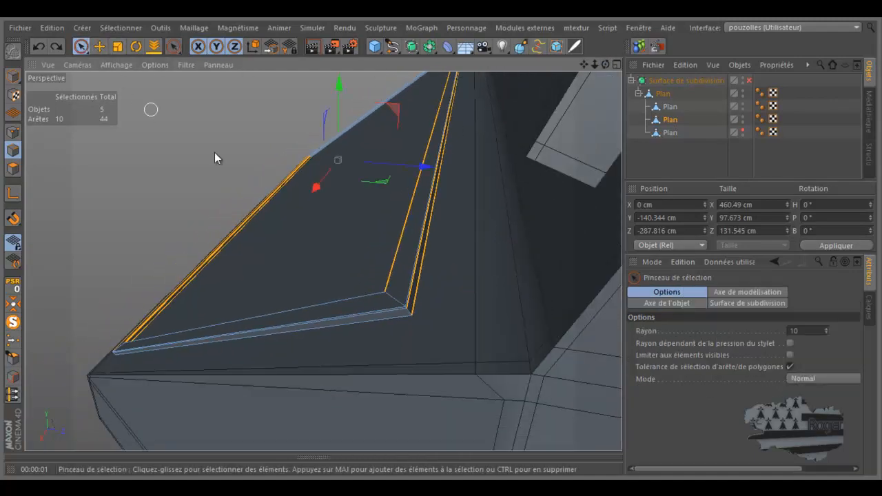
{"action": "left_click", "coordinate": [417, 256], "text": "shift"}
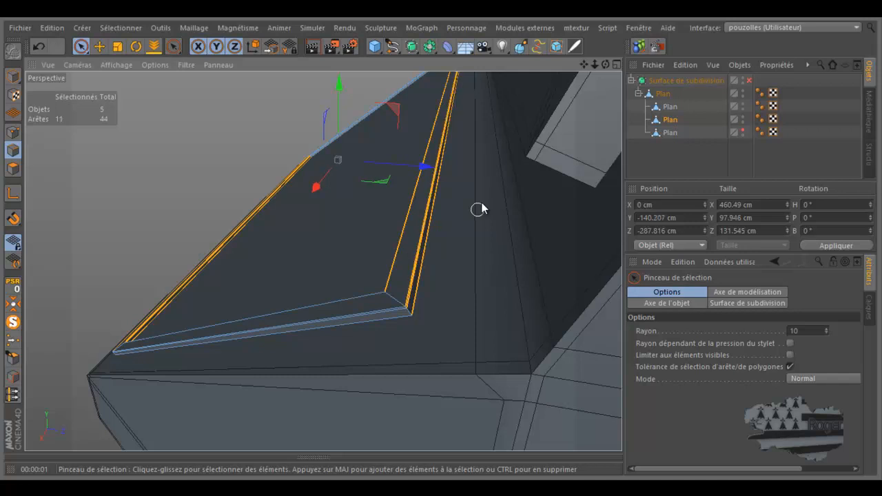
{"action": "left_click_drag", "start_coordinate": [603, 64], "coordinate": [440, 240]}
{"action": "scroll", "coordinate": [563, 135], "scroll_direction": "down", "scroll_amount": 2}
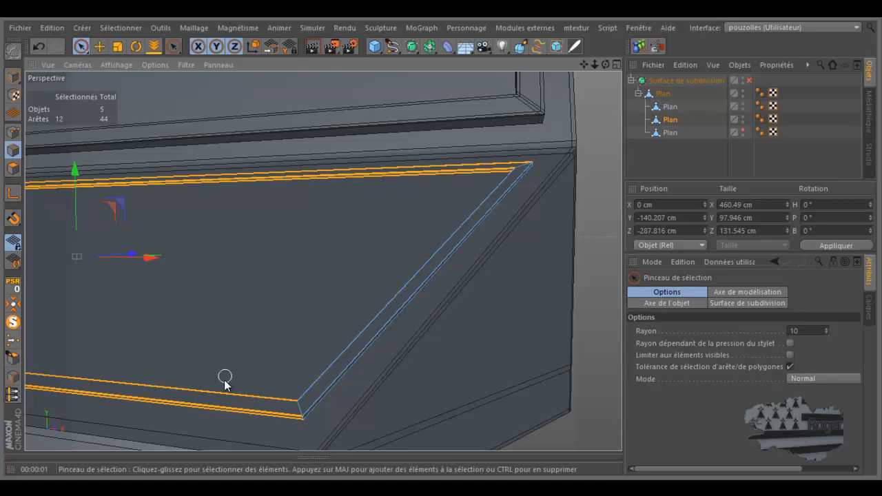
{"action": "left_click", "coordinate": [221, 411], "text": "shift"}
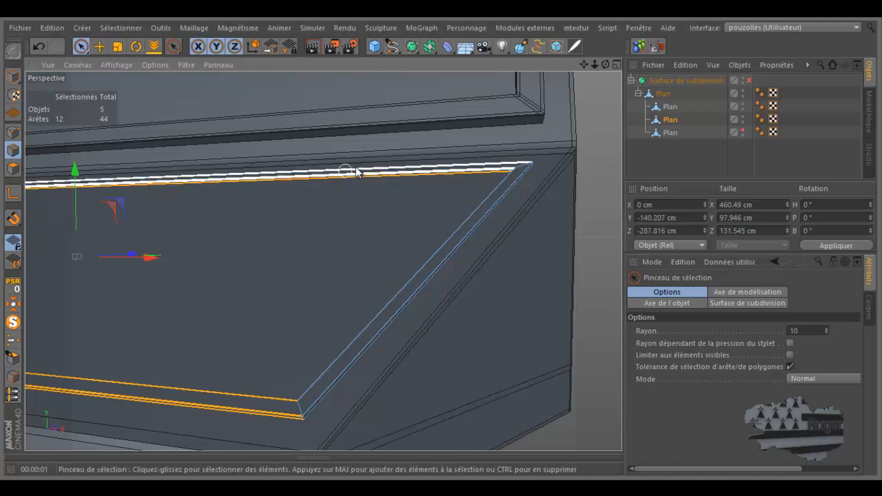
- Divide all selected long edges of the frame using Diviser les arêtes with subdivision 2
{"action": "left_click_drag", "start_coordinate": [603, 64], "coordinate": [544, 111]}
{"action": "scroll", "coordinate": [566, 232], "scroll_direction": "down", "scroll_amount": 3}
{"action": "right_click", "coordinate": [385, 261]}
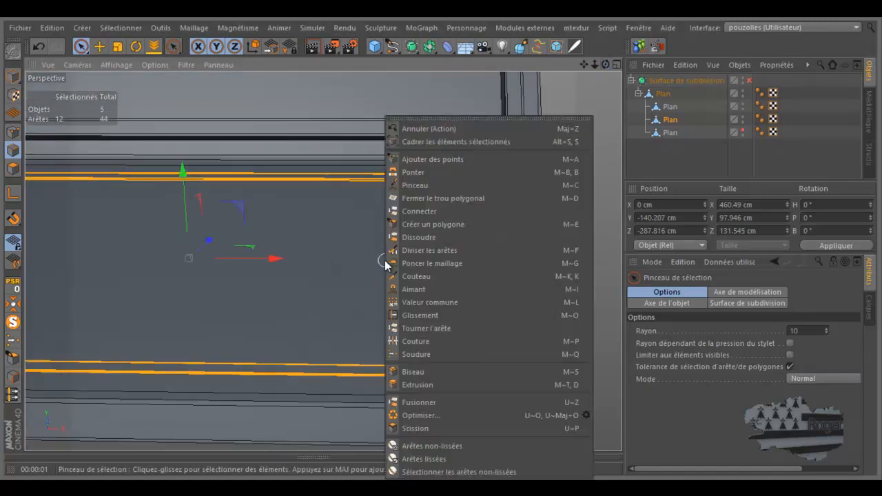
{"action": "left_click", "coordinate": [420, 251]}
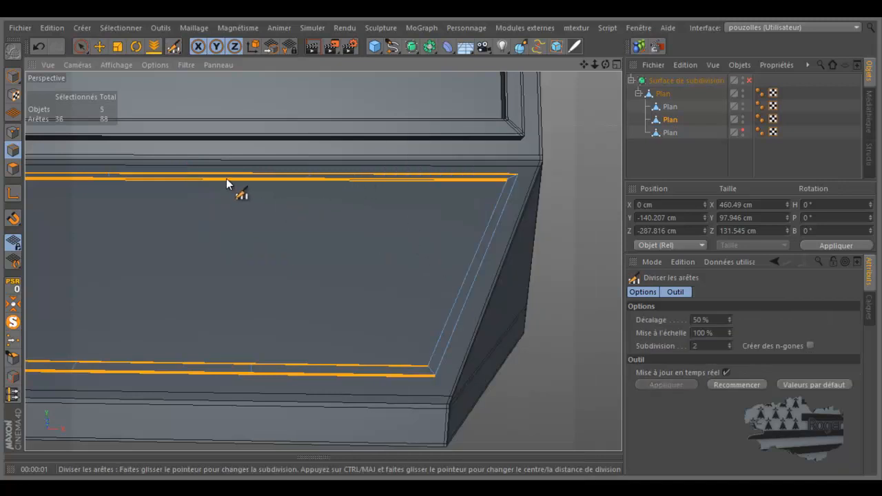
{"action": "left_click_drag", "start_coordinate": [226, 166], "coordinate": [619, 188]}
{"action": "scroll", "coordinate": [440, 241], "scroll_direction": "up", "scroll_amount": 3}
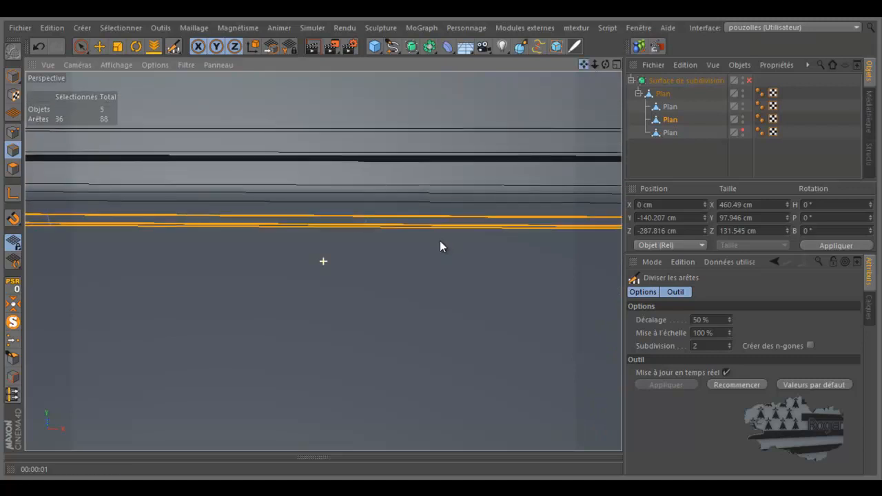
{"action": "scroll", "coordinate": [260, 230], "scroll_direction": "down", "scroll_amount": 2}
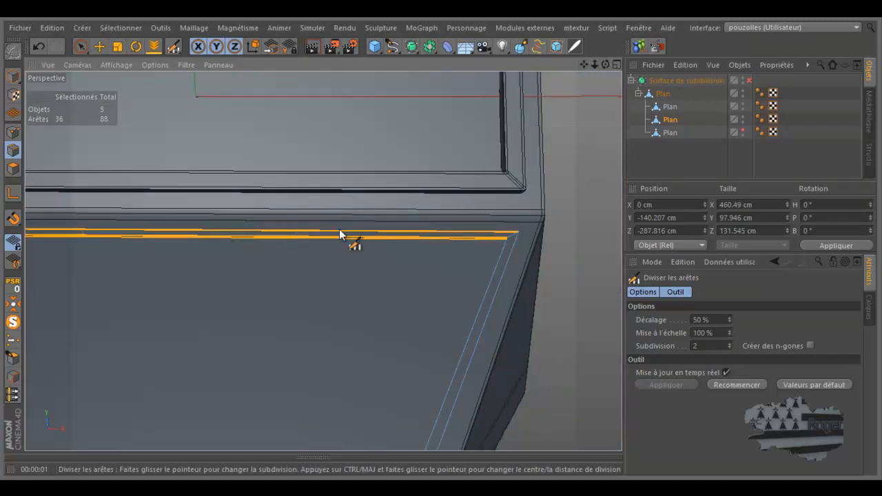
{"action": "scroll", "coordinate": [527, 232], "scroll_direction": "up", "scroll_amount": 3}
{"action": "scroll", "coordinate": [513, 244], "scroll_direction": "up", "scroll_amount": 3}
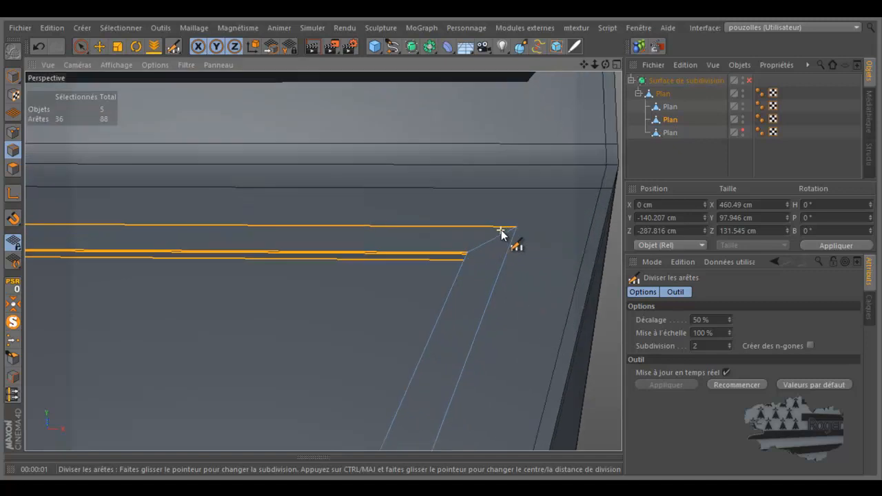
- Set the scale of the long-edge cuts to 298 % so they sit close to the frame's corners
{"action": "left_click_drag", "start_coordinate": [729, 332], "coordinate": [730, 335]}
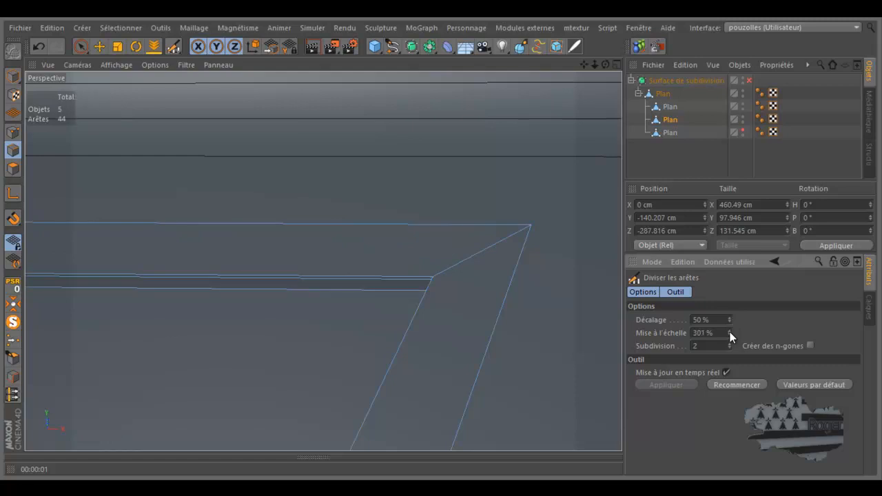
{"action": "scroll", "coordinate": [579, 268], "scroll_direction": "up", "scroll_amount": 3}
{"action": "scroll", "coordinate": [523, 155], "scroll_direction": "up", "scroll_amount": 3}
{"action": "scroll", "coordinate": [542, 175], "scroll_direction": "down", "scroll_amount": 4}
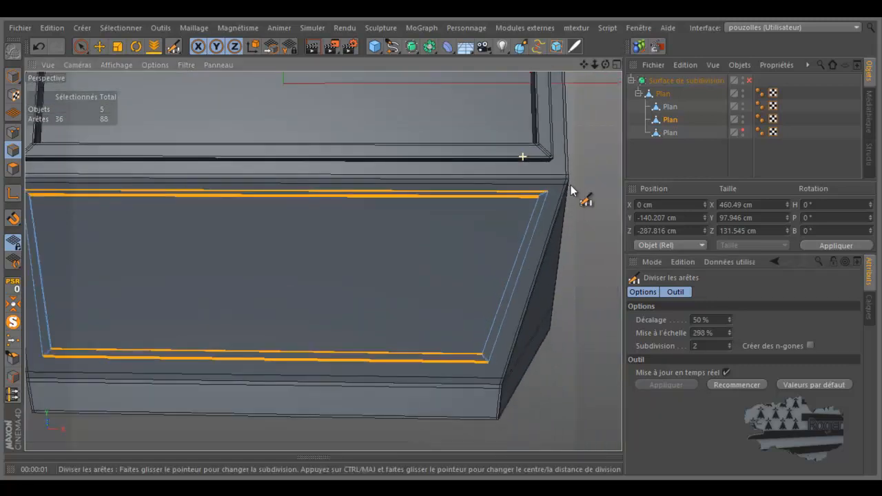
{"action": "scroll", "coordinate": [489, 364], "scroll_direction": "up", "scroll_amount": 4}
{"action": "scroll", "coordinate": [490, 364], "scroll_direction": "down", "scroll_amount": 3}
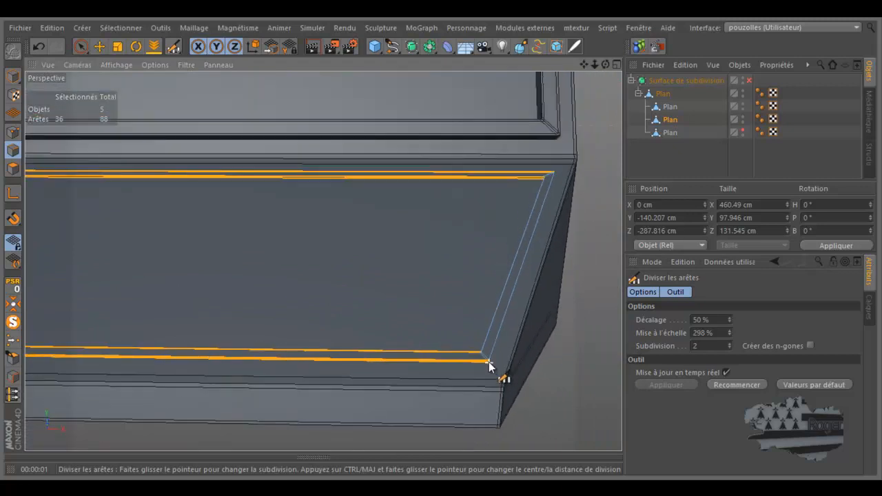
- Select the edges of the frame's two short sides and divide them with subdivision 2 and a scale of 298 %
{"action": "left_click", "coordinate": [81, 46]}
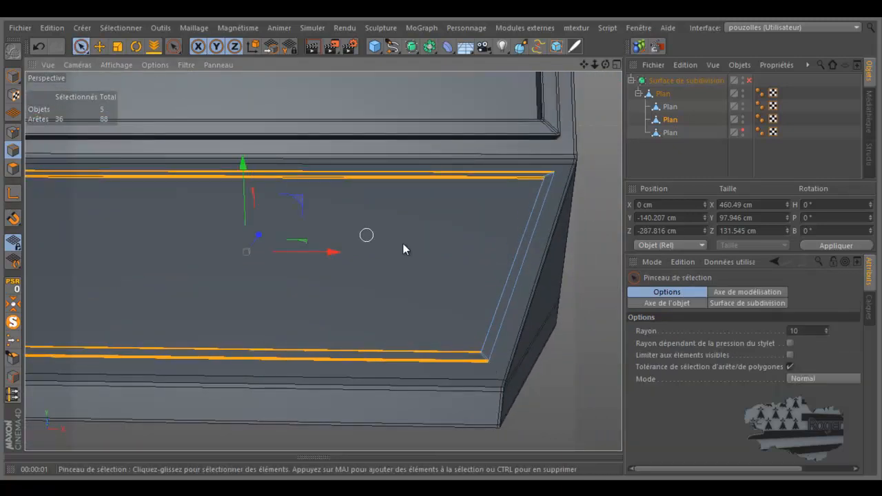
{"action": "scroll", "coordinate": [334, 220], "scroll_direction": "down", "scroll_amount": 3}
{"action": "left_click_drag", "start_coordinate": [497, 248], "coordinate": [127, 263]}
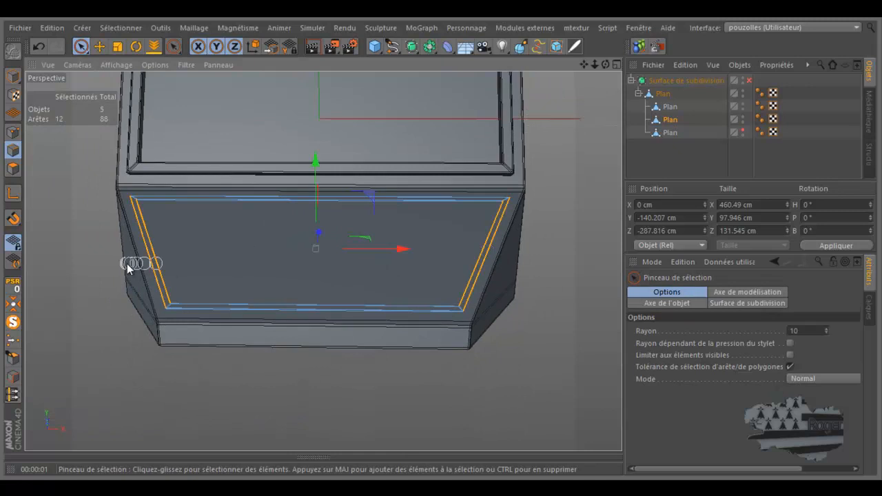
{"action": "left_click_drag", "start_coordinate": [173, 46], "coordinate": [222, 92]}
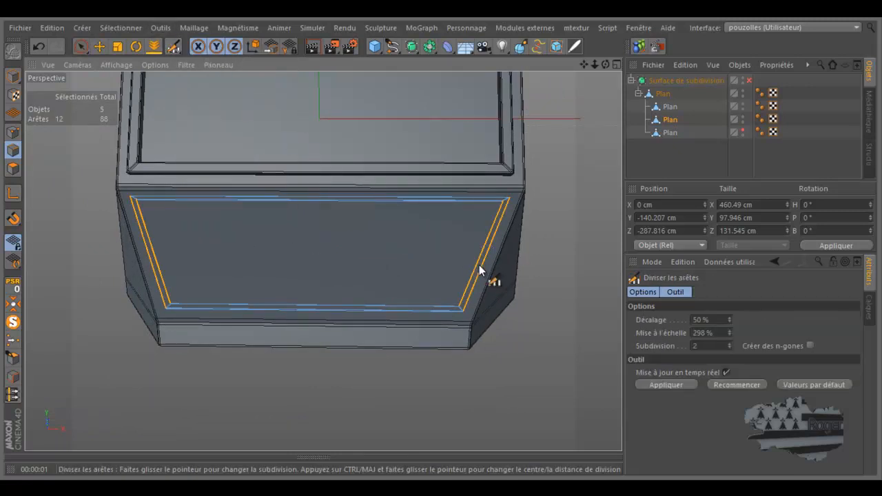
{"action": "left_click", "coordinate": [721, 383]}
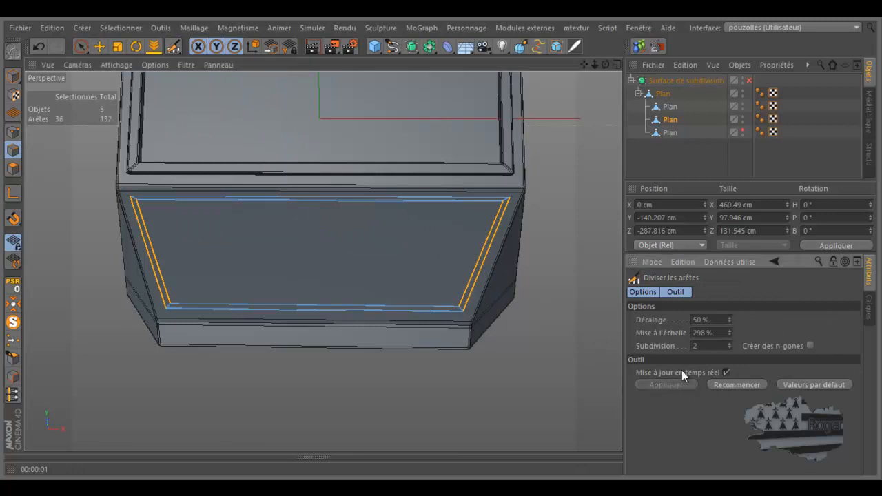
- Set the scale of the short-side cuts to 295 %, checking their position at the frame's lower corner
{"action": "scroll", "coordinate": [482, 313], "scroll_direction": "up", "scroll_amount": 10}
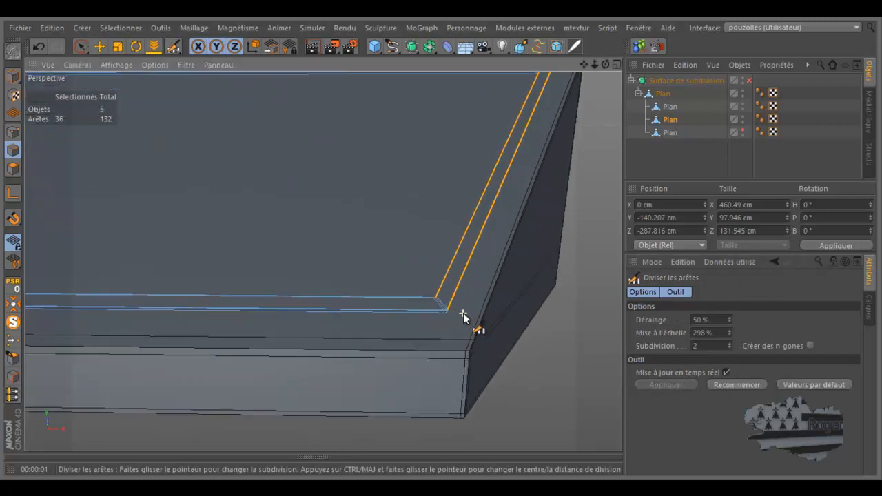
{"action": "scroll", "coordinate": [456, 314], "scroll_direction": "up", "scroll_amount": 3}
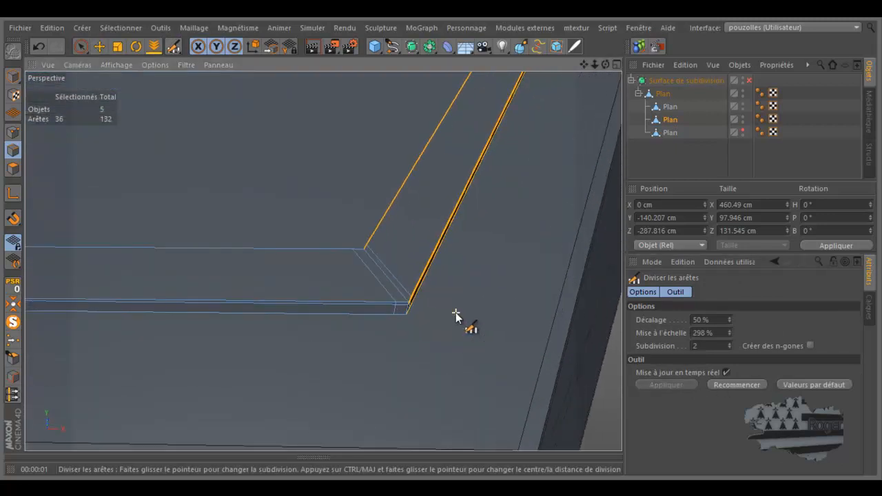
{"action": "left_click", "coordinate": [730, 335]}
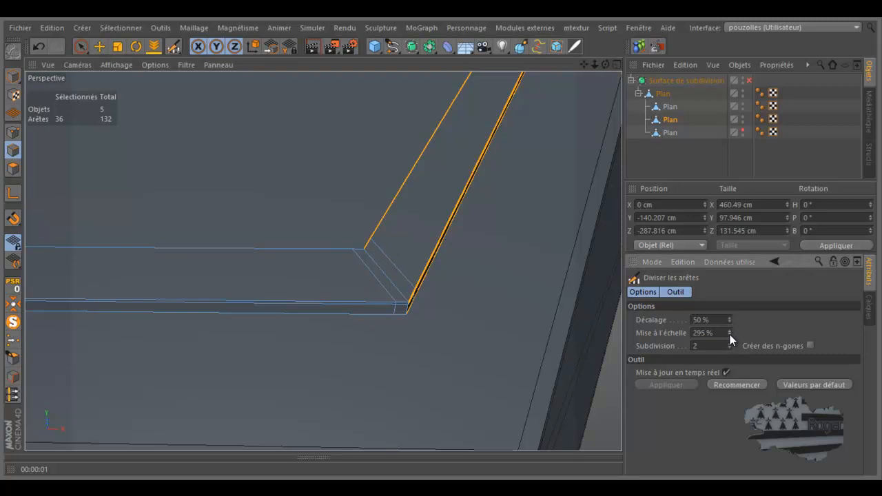
- Set the scale of the frame's short-side cuts to 296 % and make the hidden cell grid plane visible again
{"action": "left_click", "coordinate": [730, 331]}
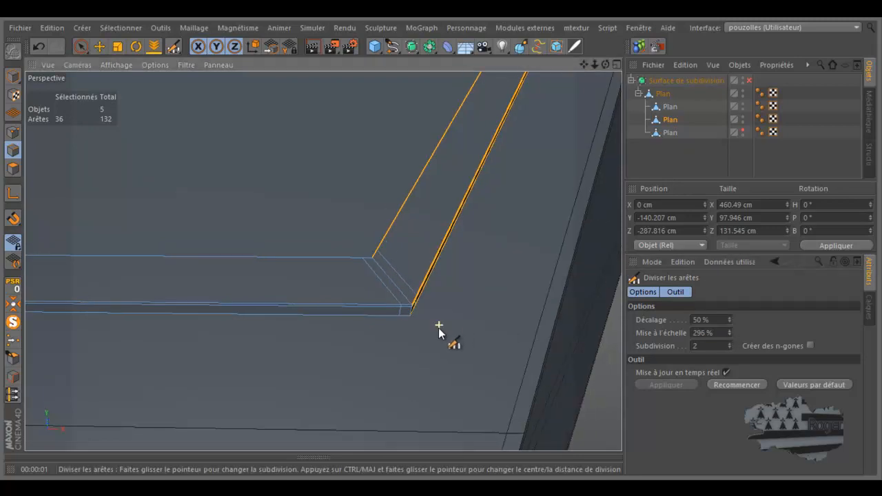
{"action": "scroll", "coordinate": [443, 335], "scroll_direction": "down", "scroll_amount": 5}
{"action": "scroll", "coordinate": [496, 330], "scroll_direction": "down", "scroll_amount": 4}
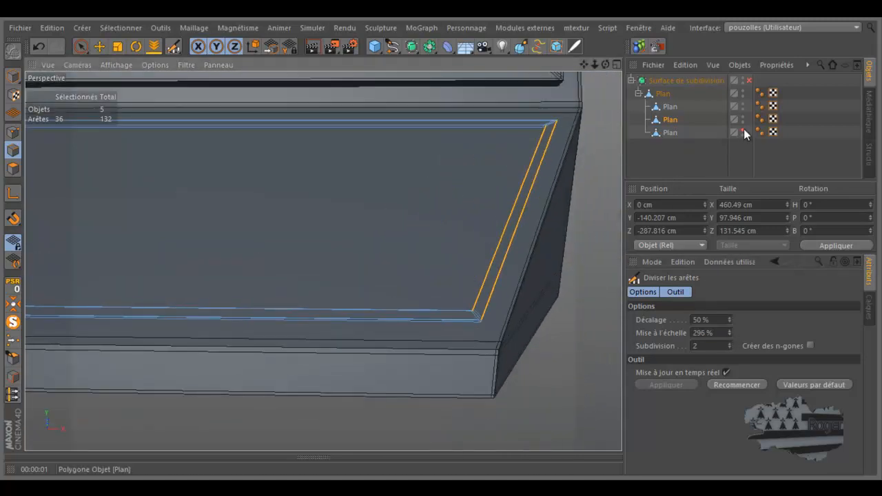
{"action": "left_click", "coordinate": [741, 128]}
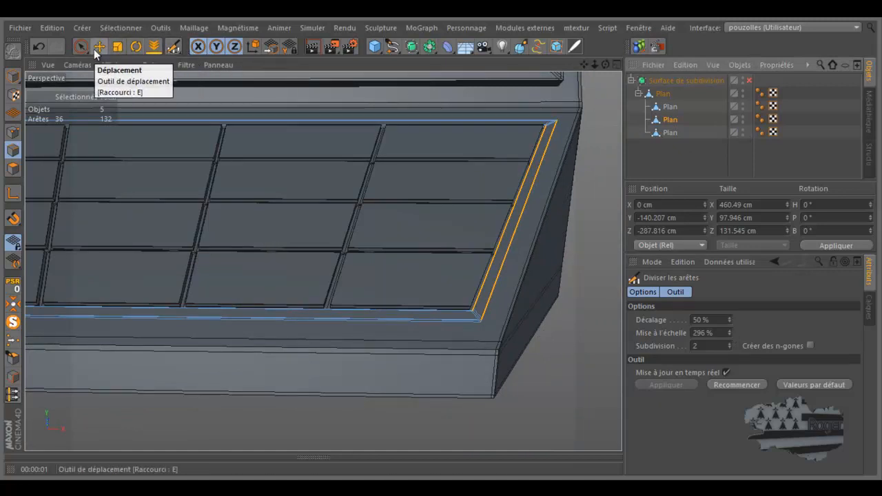
- Select the horizontal edges across all rows of the raised cell grid plane in edge mode
{"action": "left_click", "coordinate": [14, 133]}
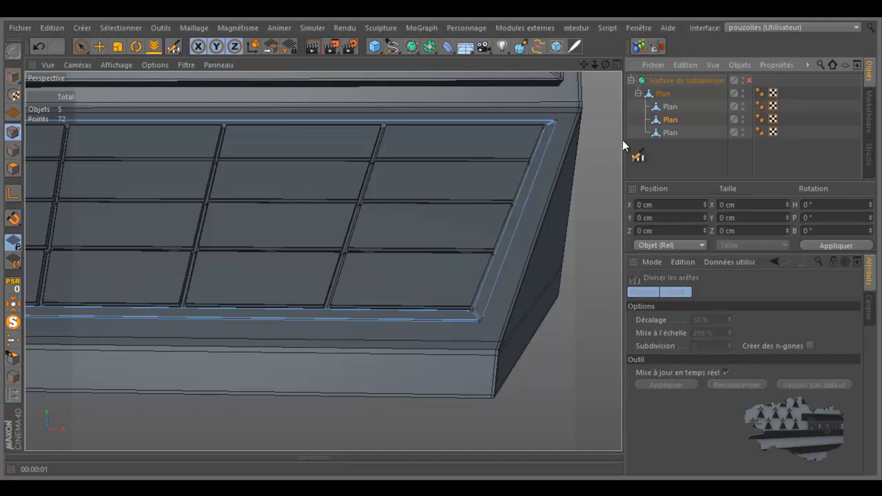
{"action": "key", "text": "k"}
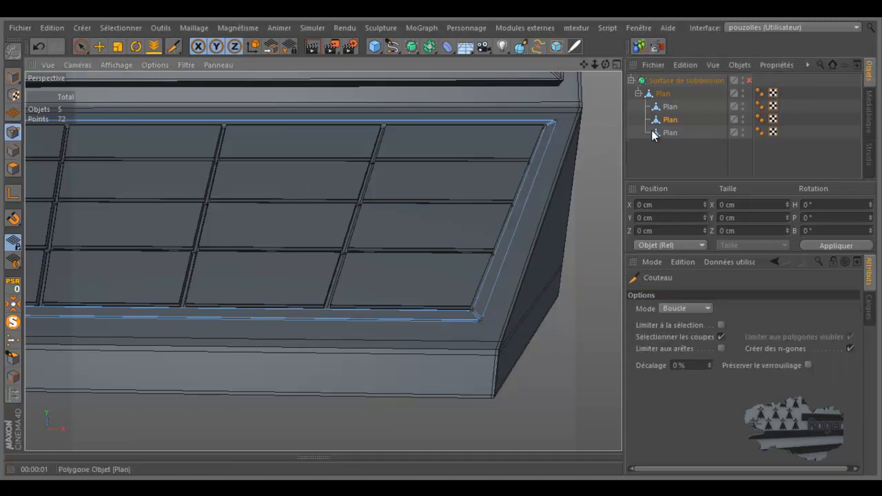
{"action": "left_click", "coordinate": [673, 133]}
{"action": "scroll", "coordinate": [548, 192], "scroll_direction": "down", "scroll_amount": 5}
{"action": "scroll", "coordinate": [391, 236], "scroll_direction": "up", "scroll_amount": 4}
{"action": "scroll", "coordinate": [568, 194], "scroll_direction": "down", "scroll_amount": 3}
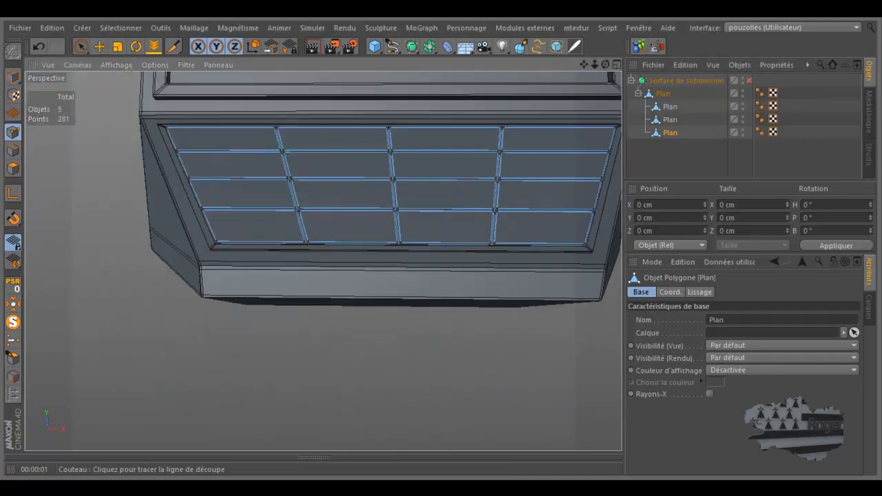
{"action": "left_click", "coordinate": [13, 151]}
{"action": "left_click", "coordinate": [82, 46]}
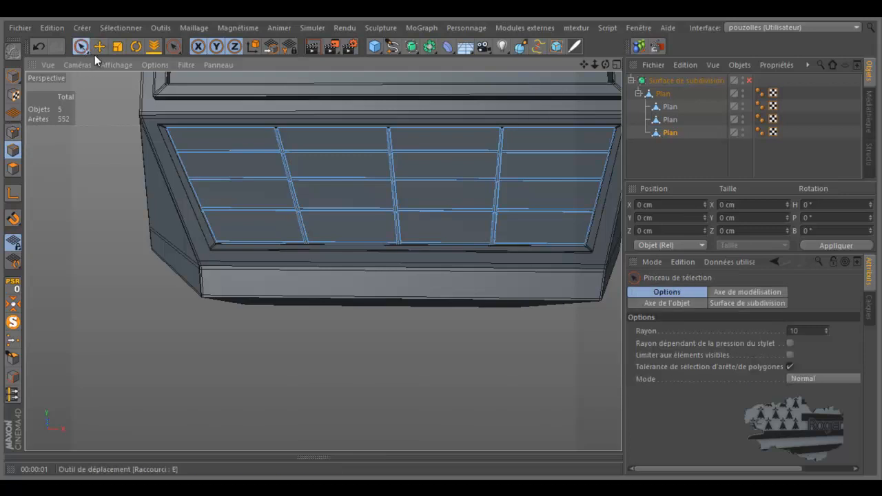
{"action": "mouse_move", "coordinate": [546, 125]}
{"action": "left_mouse_down"}
{"action": "mouse_move", "coordinate": [534, 249]}
{"action": "mouse_move", "coordinate": [471, 295]}
{"action": "mouse_move", "coordinate": [431, 140]}
{"action": "mouse_move", "coordinate": [374, 103]}
{"action": "mouse_move", "coordinate": [347, 256]}
{"action": "mouse_move", "coordinate": [259, 260]}
{"action": "mouse_move", "coordinate": [193, 112]}
{"action": "left_mouse_up"}
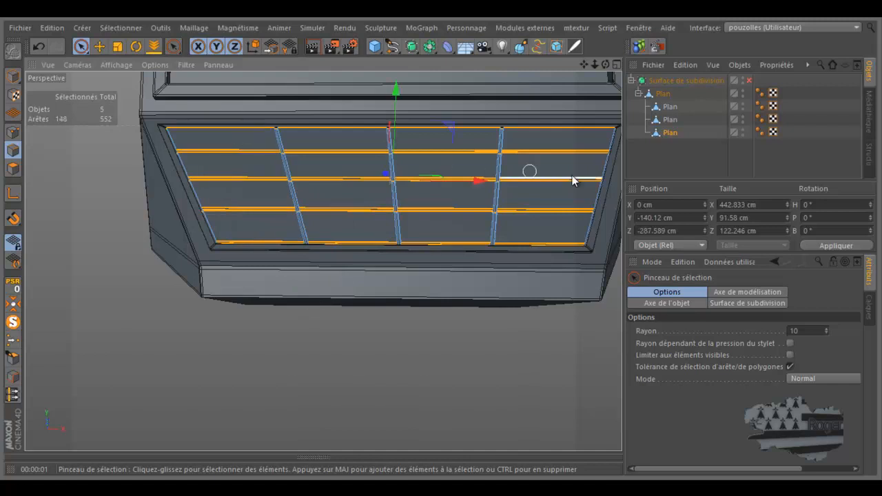
- Divide the cell grid's selected horizontal edges using Diviser les arêtes with subdivision 2
{"action": "scroll", "coordinate": [551, 199], "scroll_direction": "up", "scroll_amount": 5}
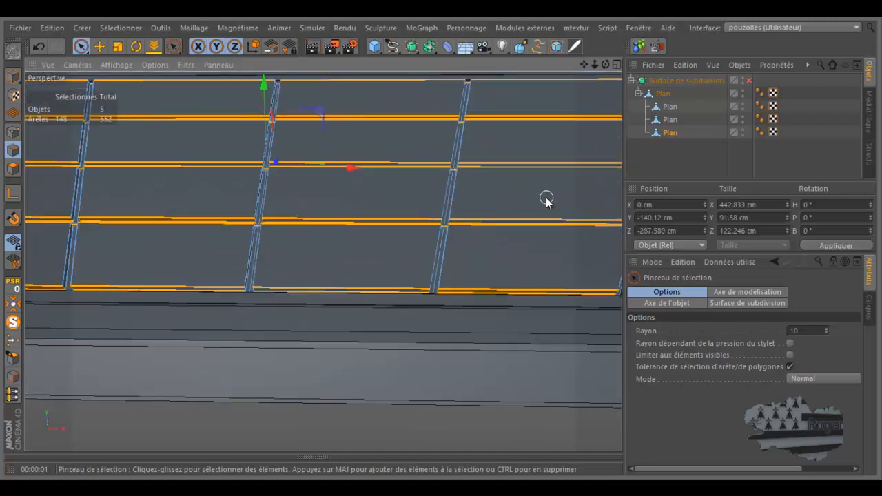
{"action": "right_click", "coordinate": [538, 215]}
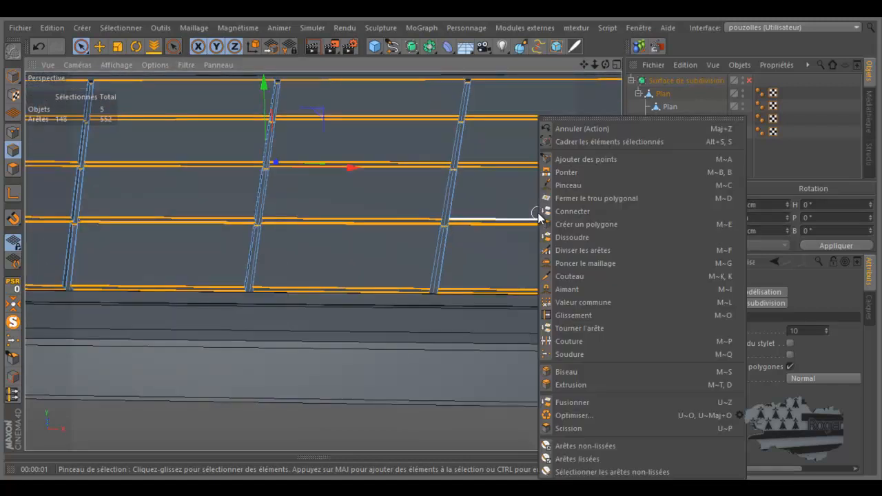
{"action": "left_click", "coordinate": [568, 250]}
{"action": "left_click", "coordinate": [533, 293]}
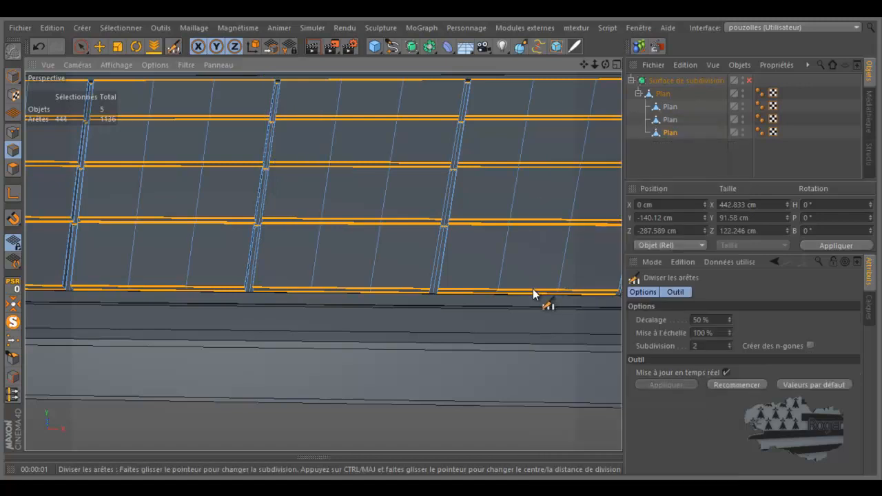
- Set the scale of the horizontal-edge cuts to 292 % so they sit close to the sides of each cell
{"action": "left_click_drag", "start_coordinate": [552, 298], "coordinate": [481, 302], "text": "alt"}
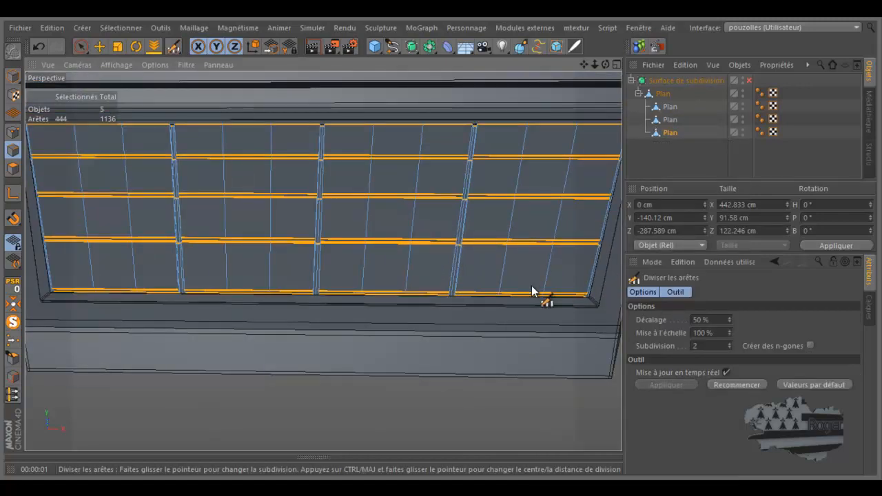
{"action": "scroll", "coordinate": [564, 291], "scroll_direction": "down", "scroll_amount": 2}
{"action": "scroll", "coordinate": [602, 207], "scroll_direction": "up", "scroll_amount": 2}
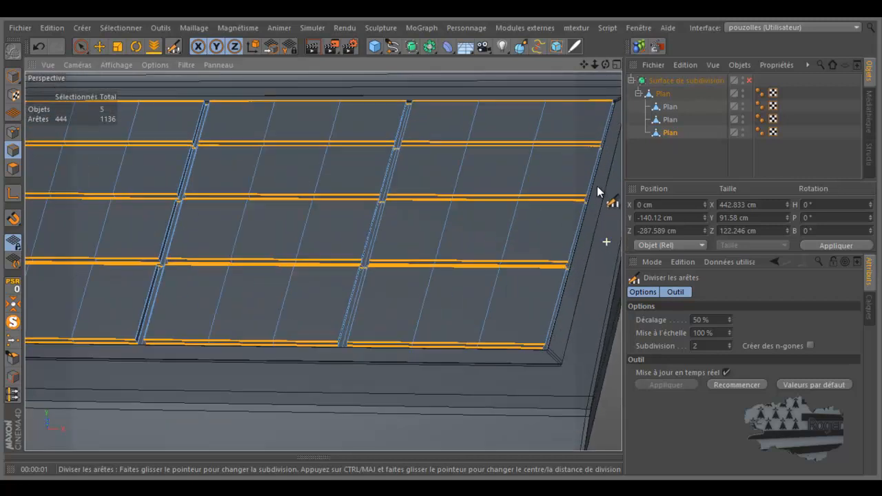
{"action": "scroll", "coordinate": [609, 136], "scroll_direction": "up", "scroll_amount": 2}
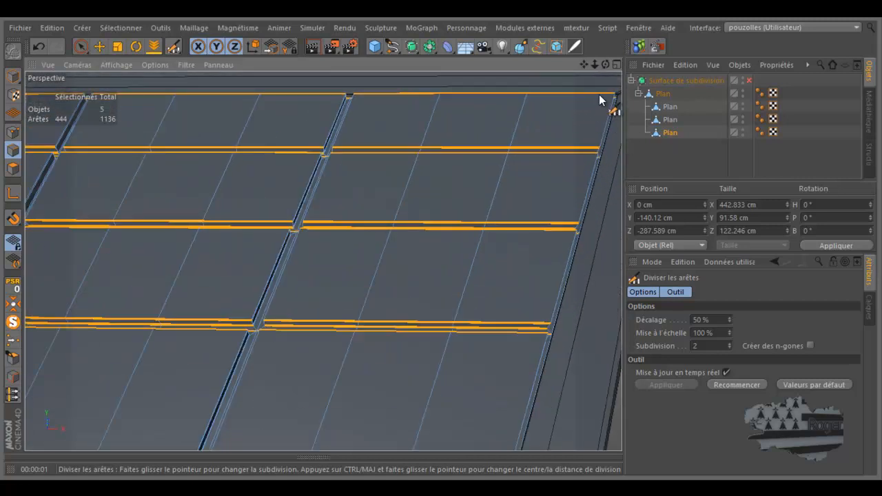
{"action": "mouse_move", "coordinate": [728, 331]}
{"action": "left_mouse_down"}
{"action": "mouse_move", "coordinate": [733, 308]}
{"action": "mouse_move", "coordinate": [728, 331]}
{"action": "left_mouse_up"}
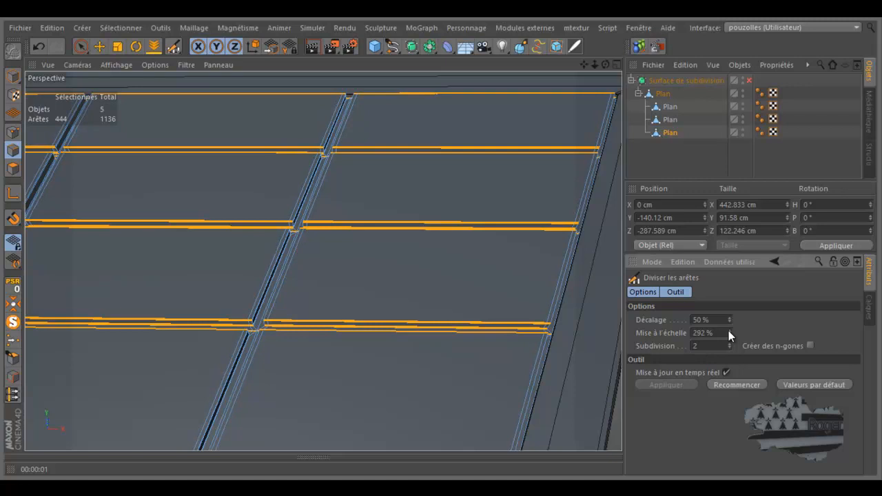
{"action": "scroll", "coordinate": [616, 299], "scroll_direction": "down", "scroll_amount": 6}
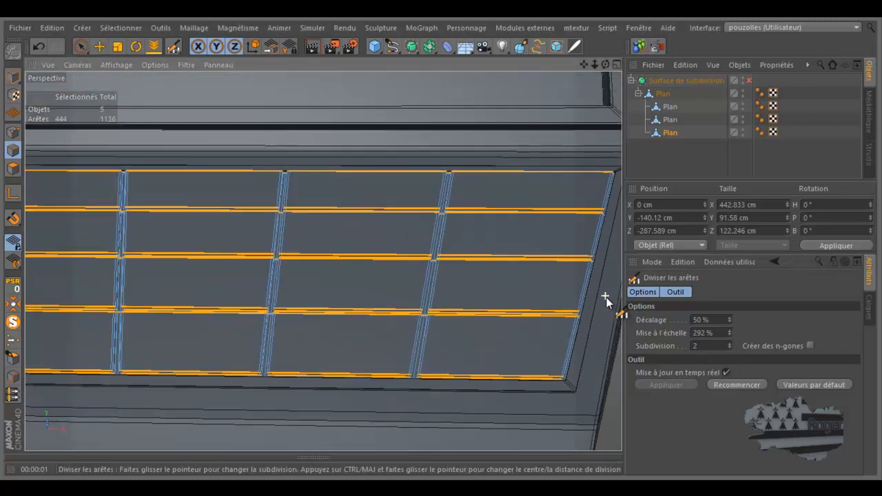
{"action": "scroll", "coordinate": [607, 301], "scroll_direction": "down", "scroll_amount": 2}
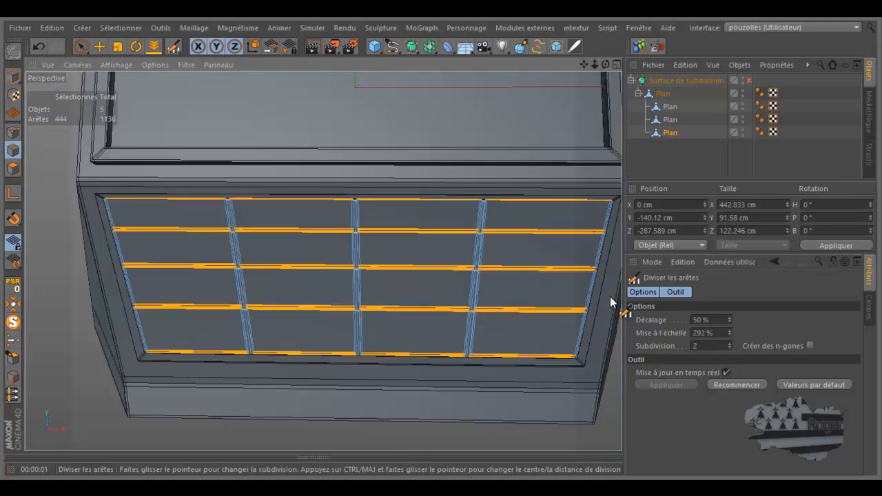
- Ring-select the upright edges in all four rows of the cell grid and divide them with subdivision 2
{"action": "key", "text": "u"}
{"action": "key", "text": "b"}
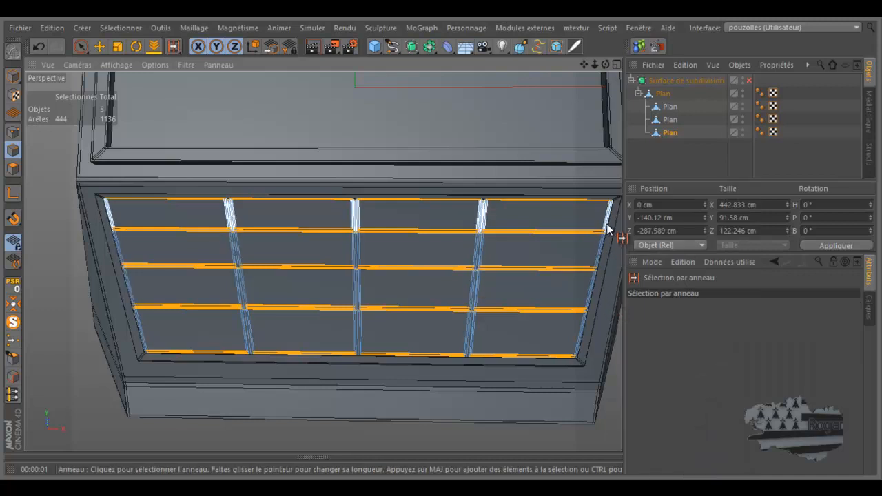
{"action": "left_click_drag", "start_coordinate": [607, 233], "coordinate": [582, 333]}
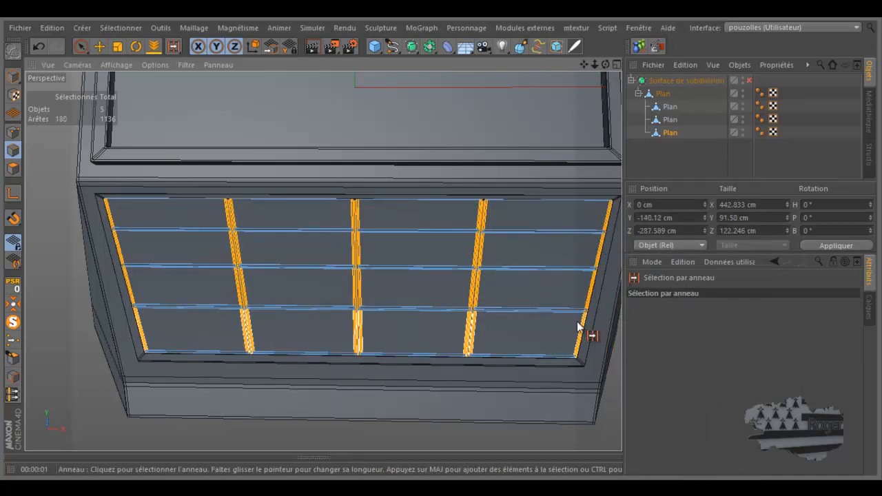
{"action": "left_click_drag", "start_coordinate": [172, 48], "coordinate": [202, 87]}
{"action": "left_click", "coordinate": [360, 255]}
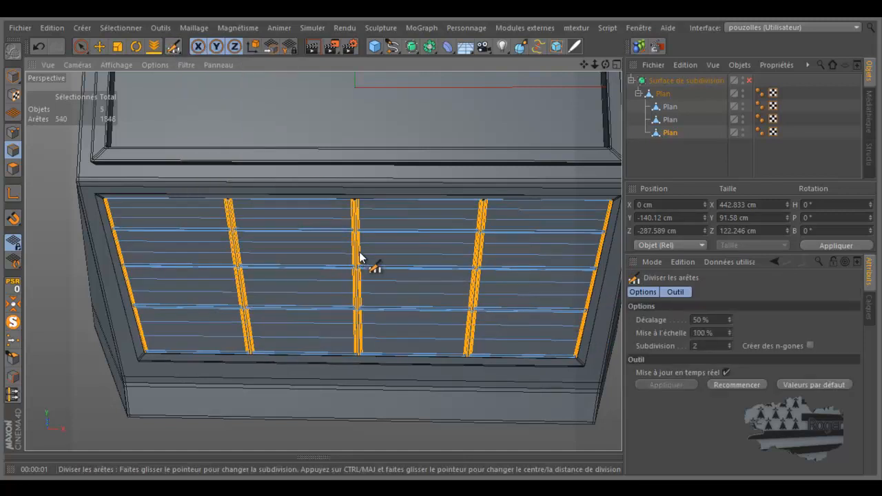
{"action": "scroll", "coordinate": [608, 247], "scroll_direction": "up", "scroll_amount": 1}
{"action": "scroll", "coordinate": [608, 238], "scroll_direction": "up", "scroll_amount": 5}
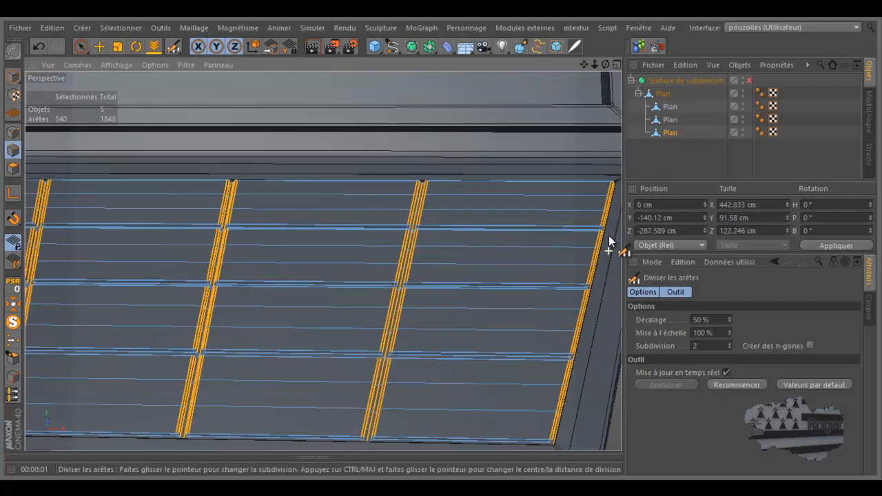
{"action": "scroll", "coordinate": [613, 225], "scroll_direction": "up", "scroll_amount": 2}
{"action": "left_click_drag", "start_coordinate": [729, 344], "coordinate": [729, 343]}
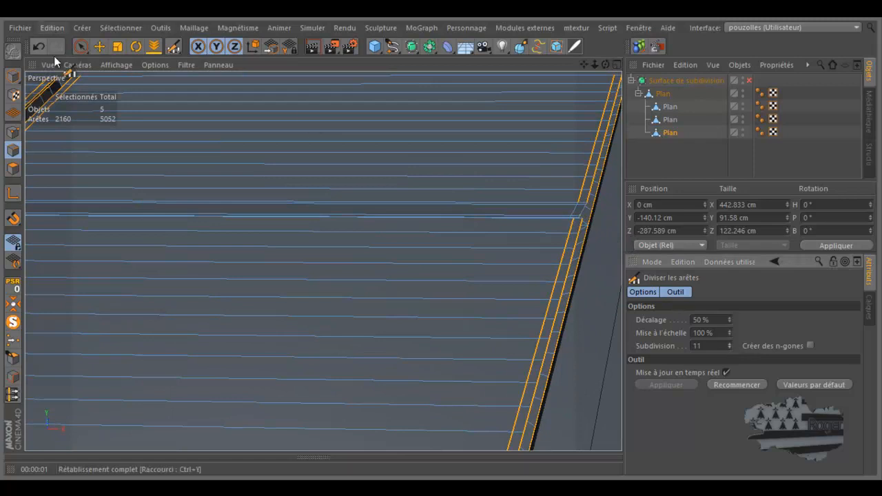
{"action": "left_click", "coordinate": [730, 348]}
{"action": "left_click", "coordinate": [730, 348]}
{"action": "left_click", "coordinate": [729, 348]}
{"action": "left_click", "coordinate": [729, 349]}
{"action": "left_click", "coordinate": [730, 349]}
{"action": "left_click", "coordinate": [730, 349]}
- Set the scale of the upright-edge cuts to 288 % and check their position at a cell corner
{"action": "mouse_move", "coordinate": [728, 330]}
{"action": "left_mouse_down"}
{"action": "mouse_move", "coordinate": [731, 314]}
{"action": "mouse_move", "coordinate": [729, 330]}
{"action": "left_mouse_up"}
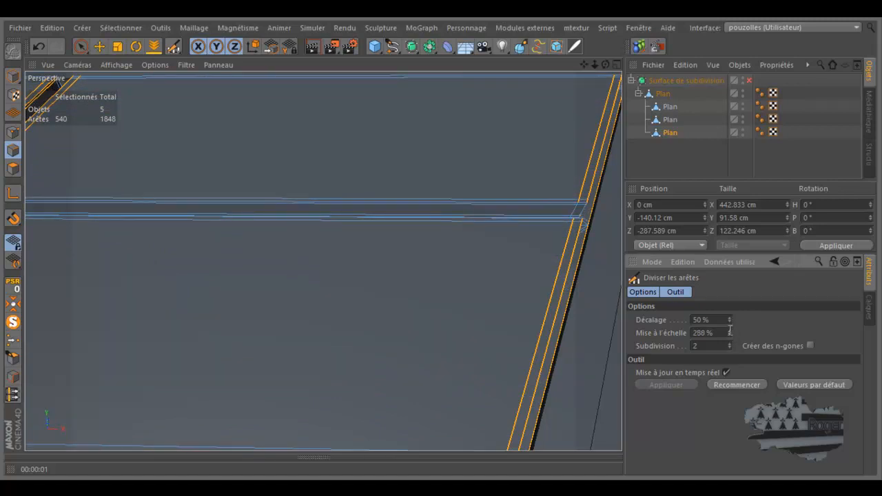
{"action": "scroll", "coordinate": [608, 224], "scroll_direction": "up", "scroll_amount": 6}
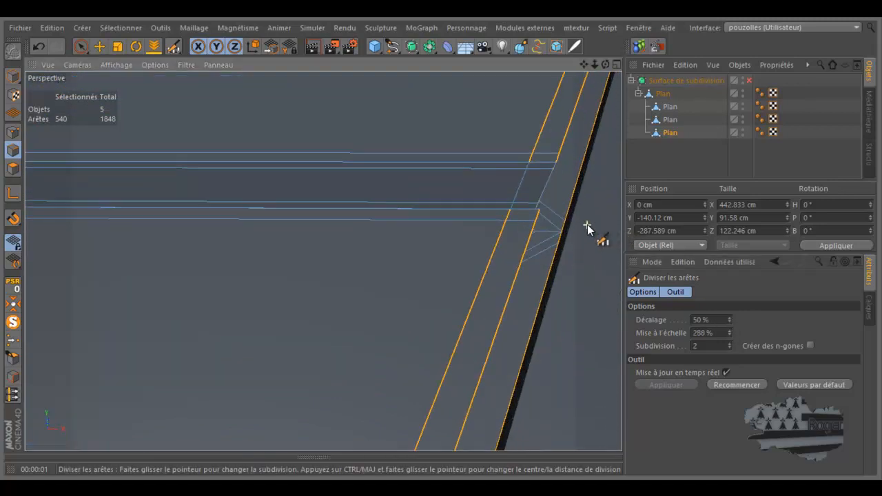
{"action": "left_click_drag", "start_coordinate": [605, 65], "coordinate": [442, 242]}
{"action": "scroll", "coordinate": [549, 187], "scroll_direction": "down", "scroll_amount": 12}
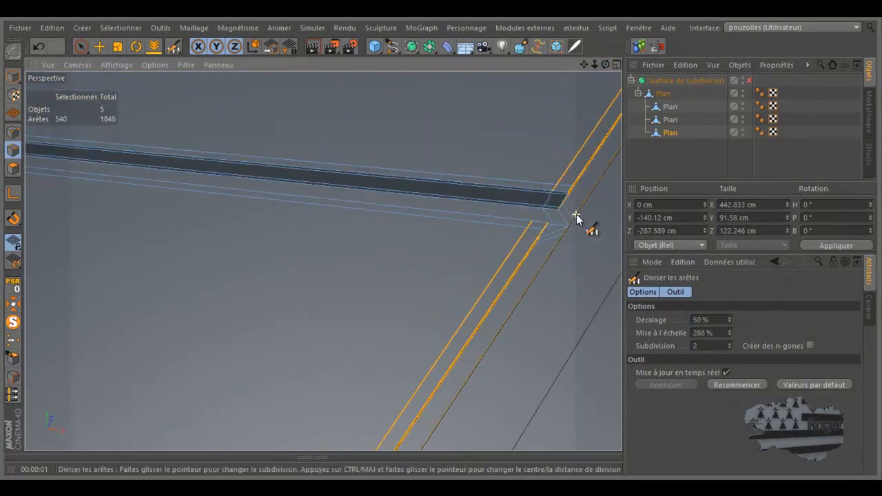
{"action": "scroll", "coordinate": [590, 250], "scroll_direction": "down", "scroll_amount": 6}
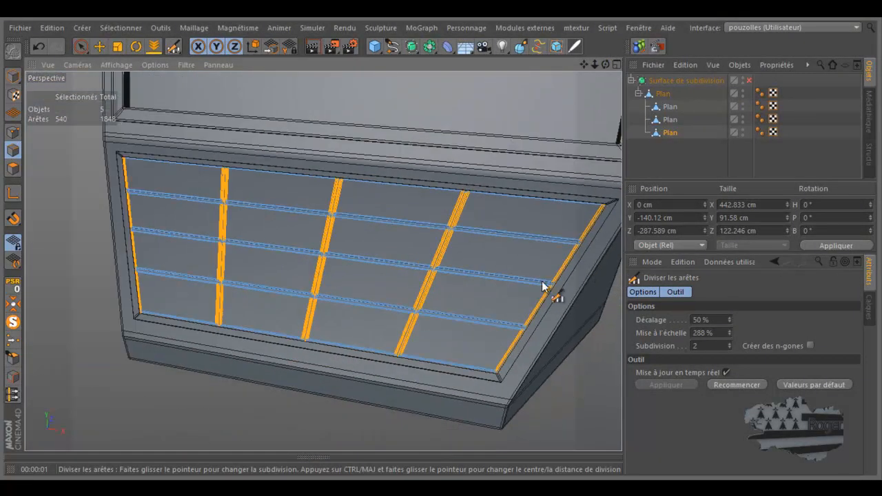
- Enable the subdivision surface and render the perspective view to check the smoothed front panel and cells
{"action": "scroll", "coordinate": [365, 315], "scroll_direction": "down", "scroll_amount": 3}
{"action": "left_click", "coordinate": [749, 81]}
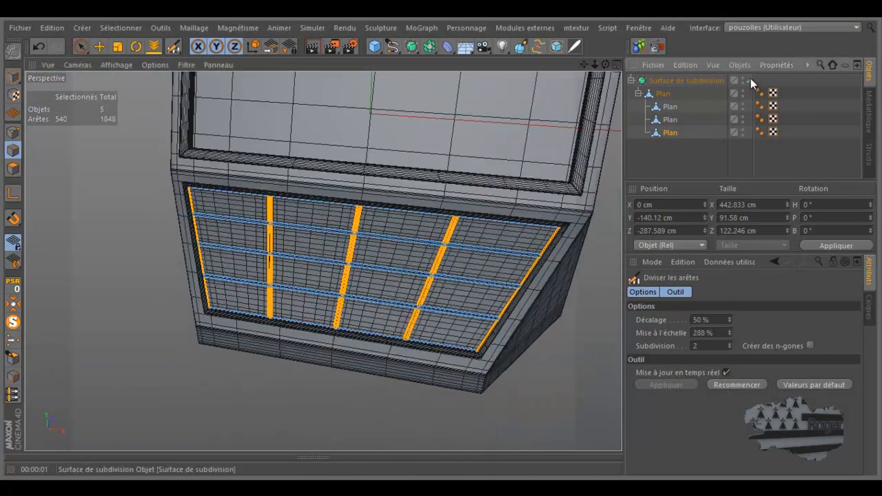
{"action": "left_click", "coordinate": [314, 47]}
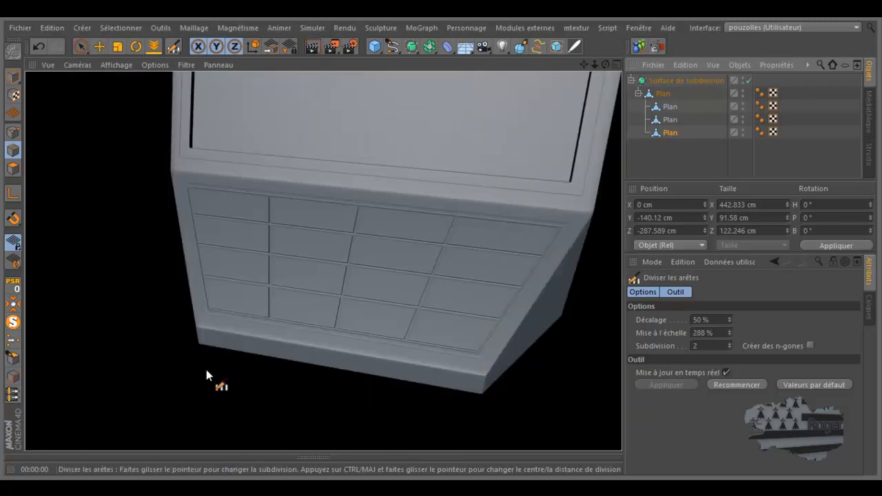
{"action": "scroll", "coordinate": [189, 395], "scroll_direction": "down", "scroll_amount": 2}
{"action": "scroll", "coordinate": [192, 395], "scroll_direction": "down", "scroll_amount": 1}
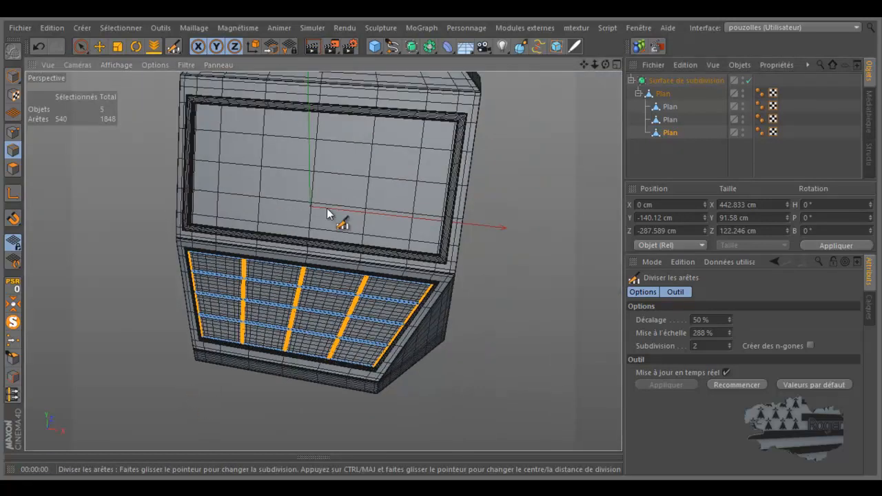
{"action": "left_click_drag", "start_coordinate": [606, 64], "coordinate": [585, 76]}
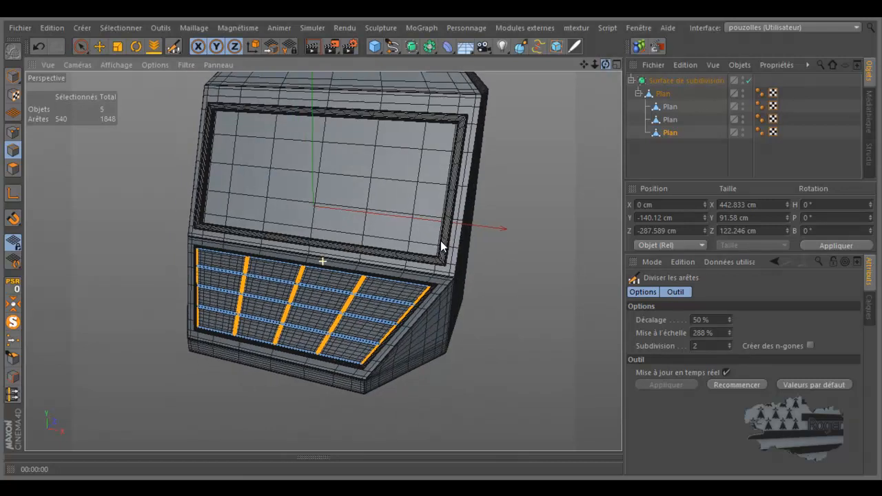
{"action": "middle_click", "coordinate": [400, 372]}
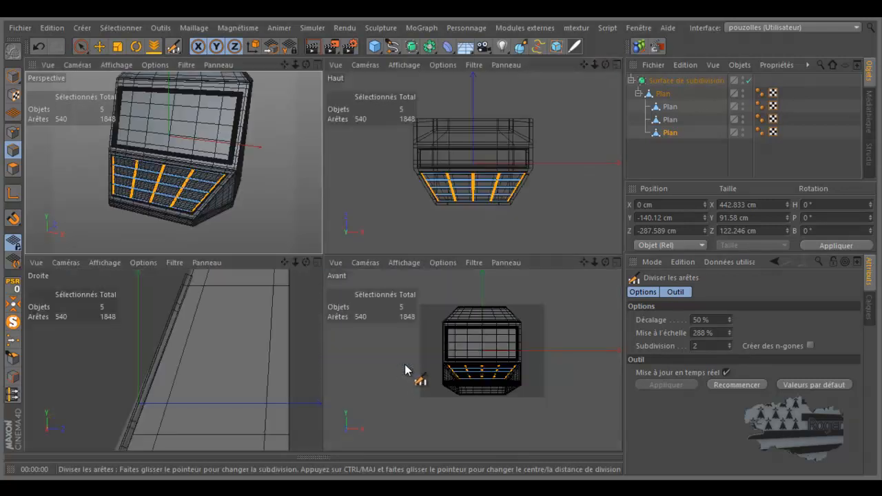
{"action": "middle_click", "coordinate": [221, 235]}
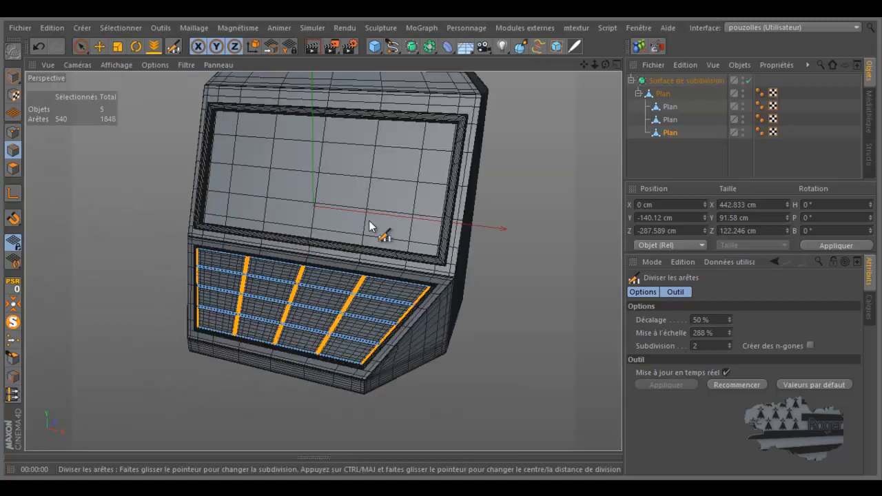
- Disable the subdivision surface and switch the cell grid plane to point mode at the panel's lower corner
{"action": "left_click", "coordinate": [749, 80]}
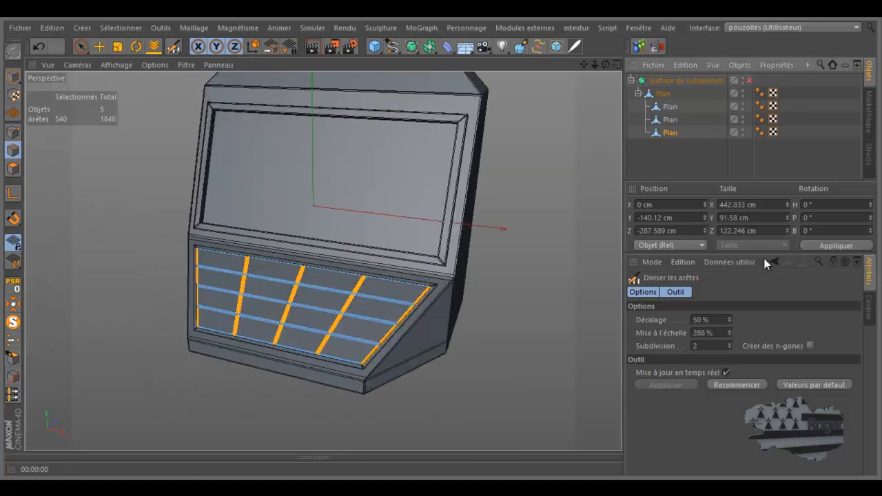
{"action": "left_click", "coordinate": [13, 133]}
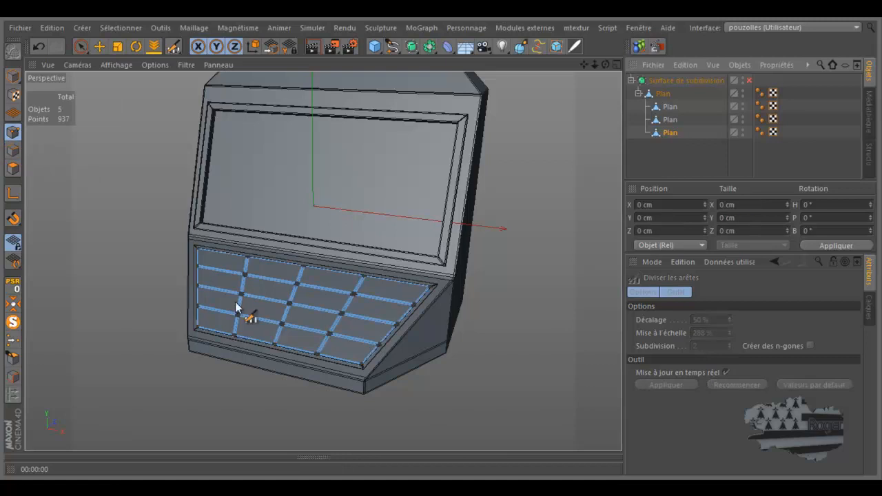
{"action": "scroll", "coordinate": [356, 374], "scroll_direction": "up", "scroll_amount": 3}
{"action": "scroll", "coordinate": [363, 371], "scroll_direction": "up", "scroll_amount": 6}
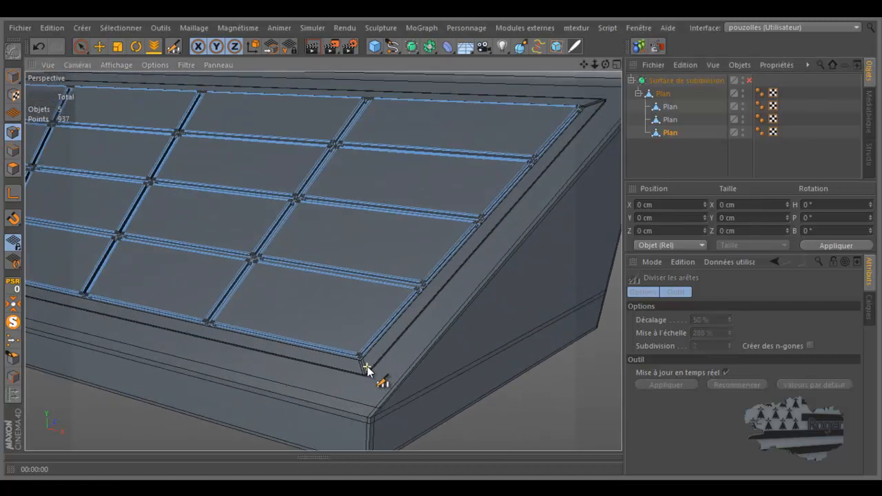
- Switch the cell grid plane to polygon mode, clear the existing selection and select all its polygons
{"action": "scroll", "coordinate": [368, 372], "scroll_direction": "up", "scroll_amount": 8}
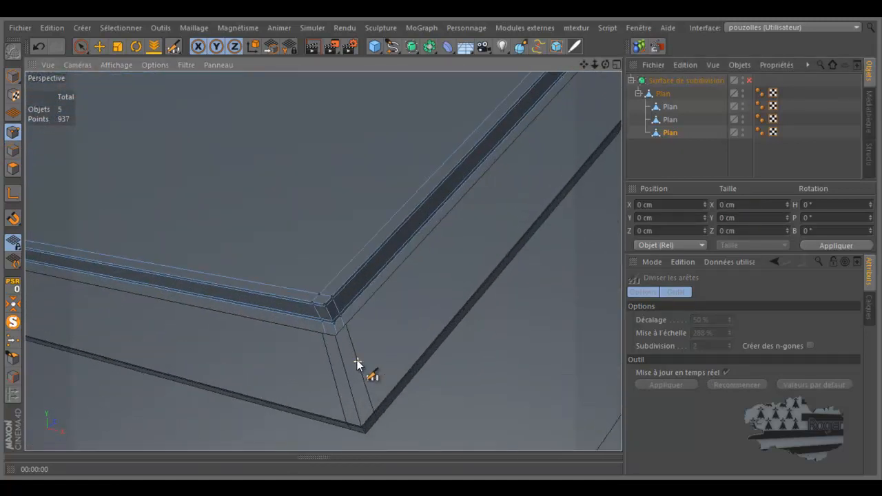
{"action": "scroll", "coordinate": [337, 343], "scroll_direction": "up", "scroll_amount": 4}
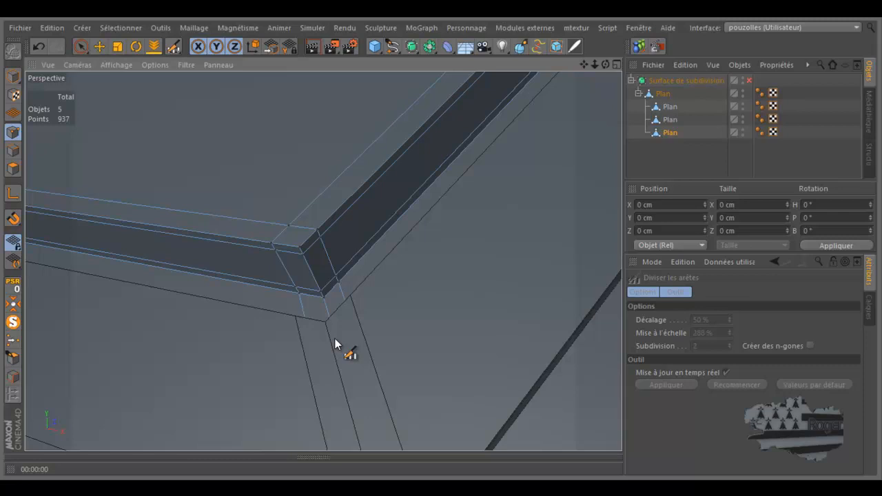
{"action": "left_click", "coordinate": [12, 168]}
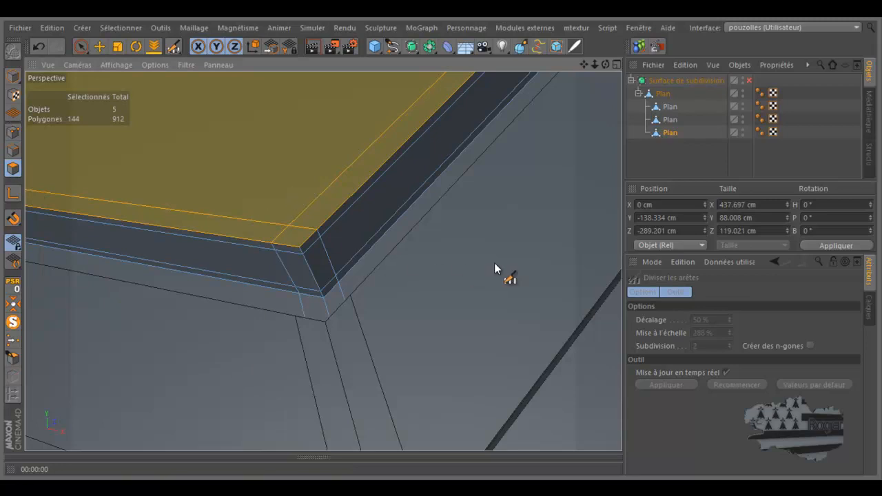
{"action": "left_click", "coordinate": [99, 46]}
{"action": "left_click", "coordinate": [583, 372]}
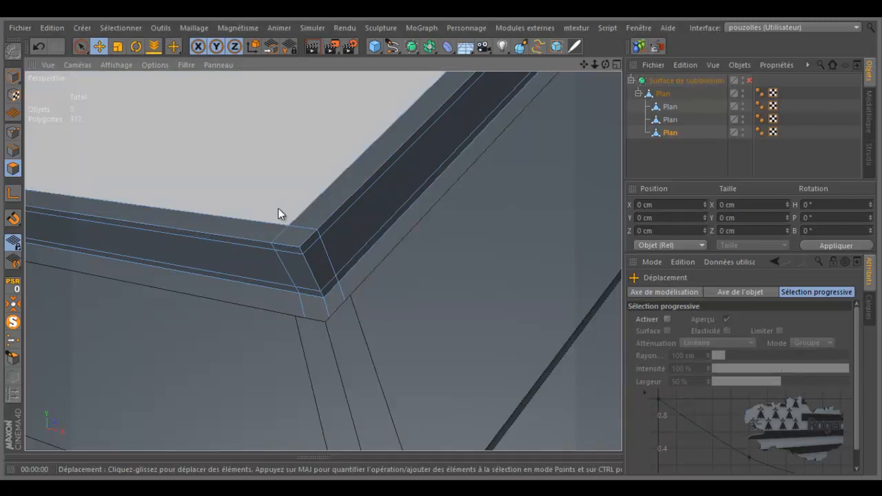
{"action": "key", "text": "ctrl+a"}
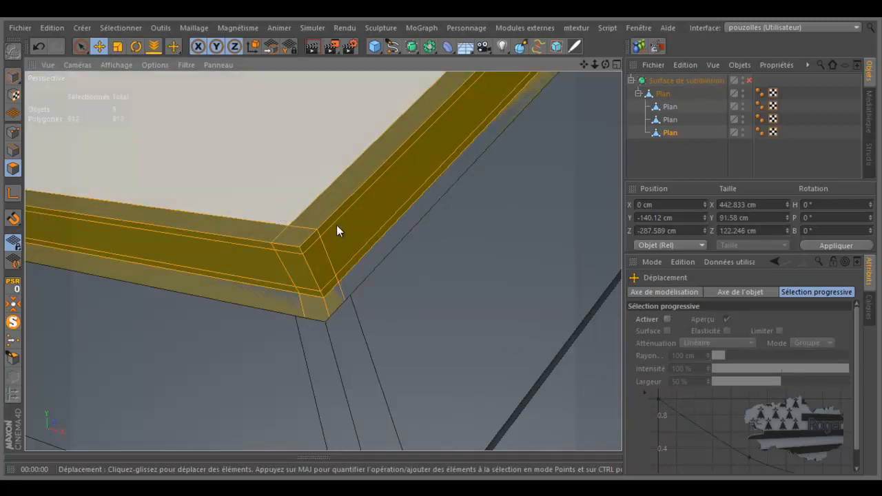
{"action": "key", "text": "ctrl+a"}
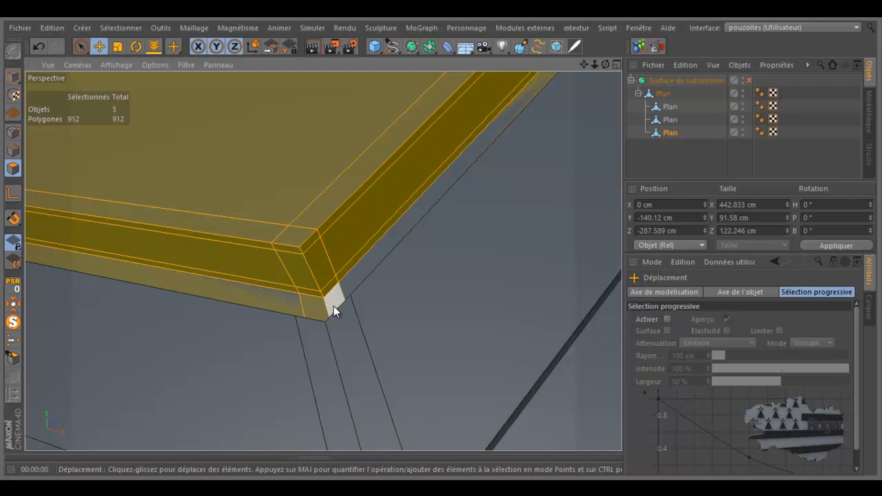
- Use Ring Selection to remove the polygon rings around the base of the corner cell from the selection
{"action": "key", "text": "u"}
{"action": "key", "text": "b"}
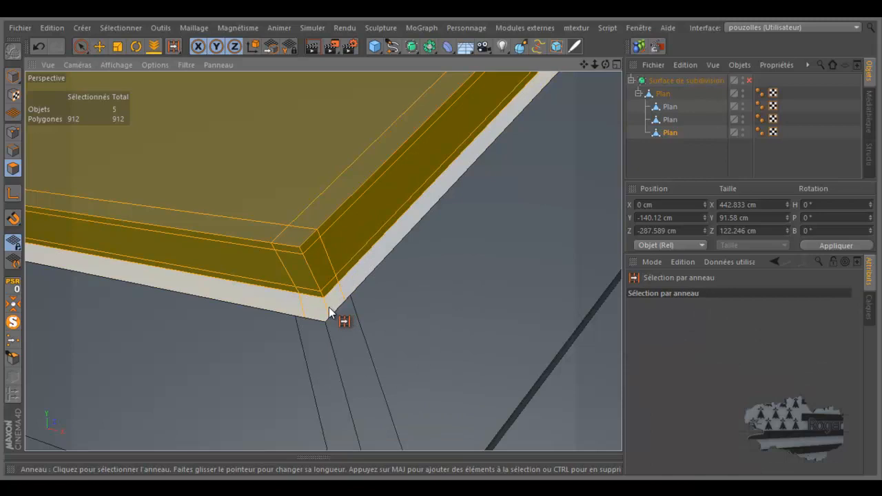
{"action": "left_click", "coordinate": [328, 307], "text": "ctrl"}
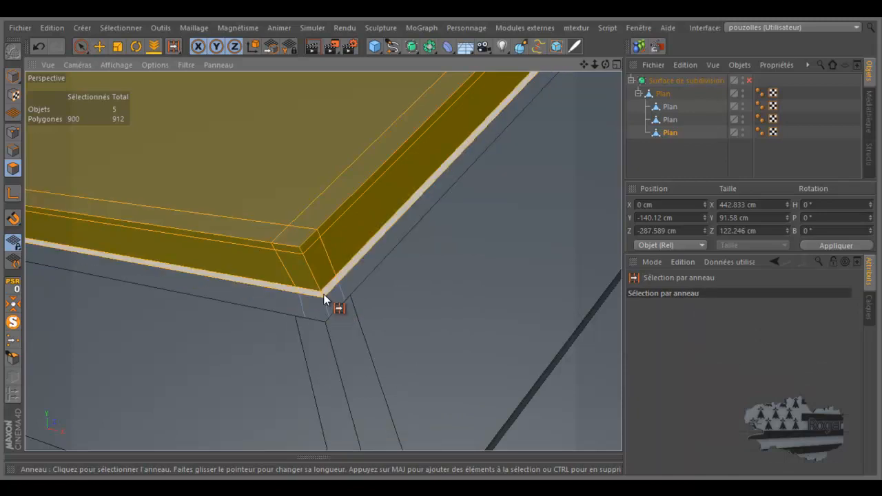
{"action": "left_click", "coordinate": [334, 311], "text": "ctrl"}
{"action": "left_click_drag", "start_coordinate": [337, 314], "coordinate": [403, 316], "text": "alt"}
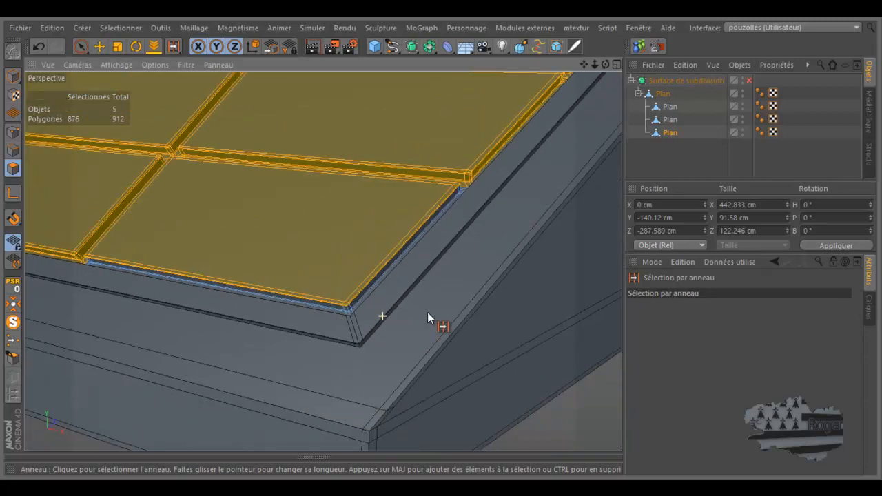
- Hide the frame plane around the cell grid and deselect the base polygon rings of the neighbouring cell
{"action": "scroll", "coordinate": [431, 308], "scroll_direction": "down", "scroll_amount": 3}
{"action": "scroll", "coordinate": [324, 166], "scroll_direction": "up", "scroll_amount": 4}
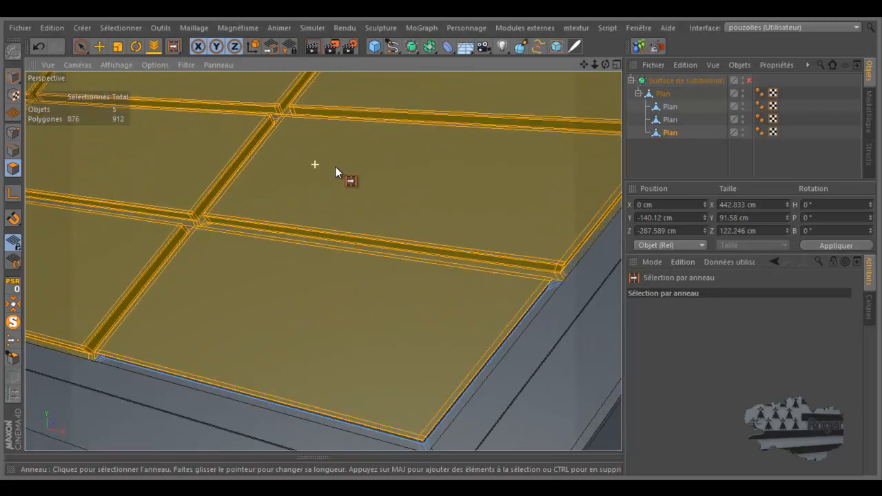
{"action": "scroll", "coordinate": [335, 165], "scroll_direction": "up", "scroll_amount": 1}
{"action": "left_click_drag", "start_coordinate": [606, 63], "coordinate": [441, 240]}
{"action": "left_click", "coordinate": [340, 249], "text": "shift"}
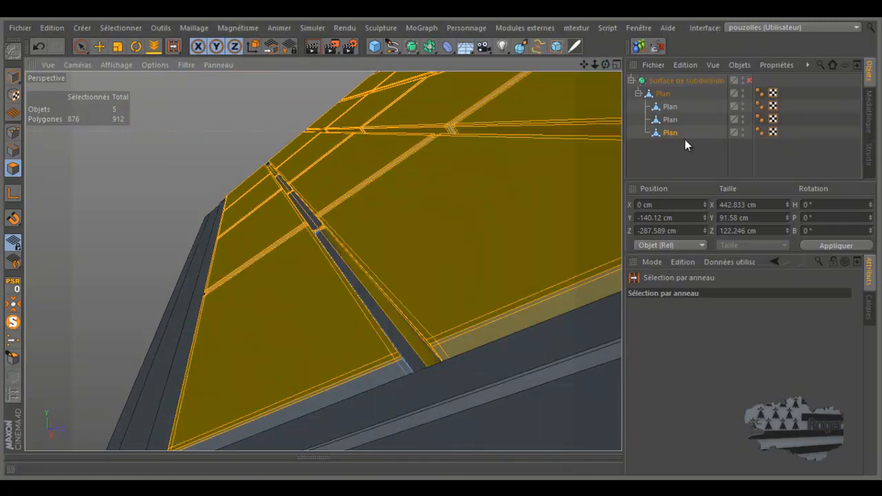
{"action": "left_click", "coordinate": [743, 119]}
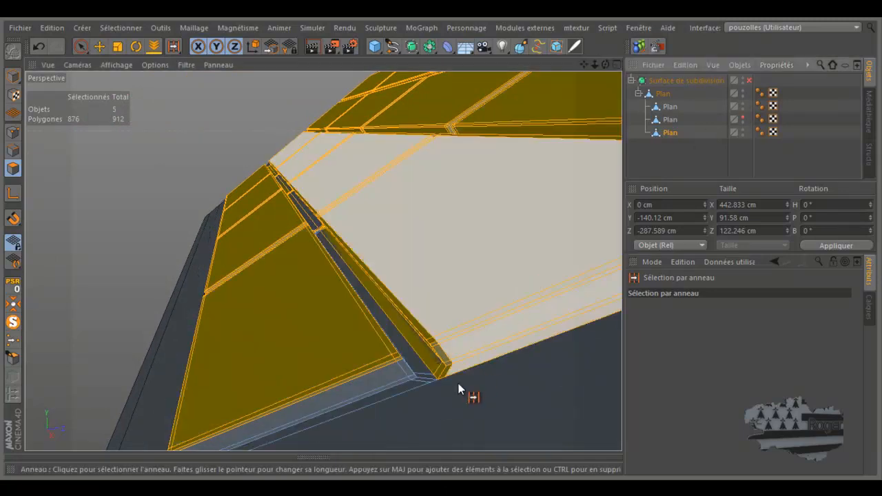
{"action": "scroll", "coordinate": [458, 383], "scroll_direction": "up", "scroll_amount": 3}
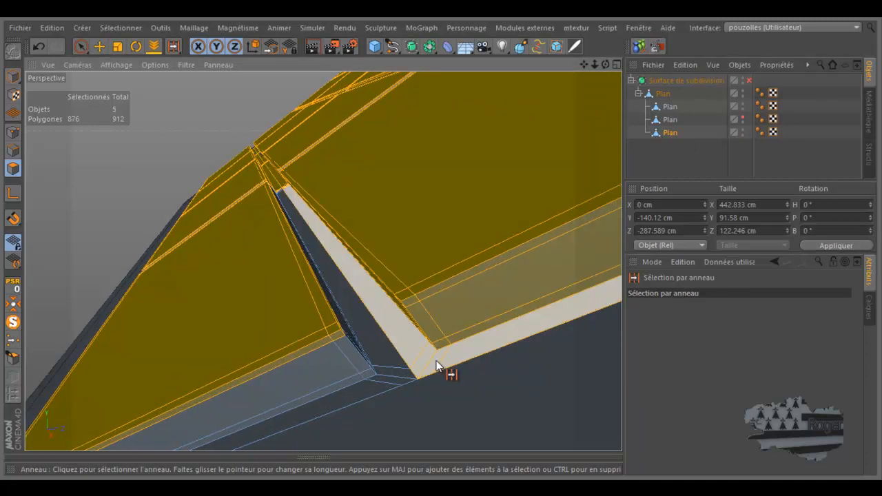
{"action": "left_click_drag", "start_coordinate": [442, 354], "coordinate": [385, 351], "text": "ctrl"}
- Examine the polygon selection across the cell grid from several angles and distances
{"action": "scroll", "coordinate": [386, 351], "scroll_direction": "down", "scroll_amount": 4}
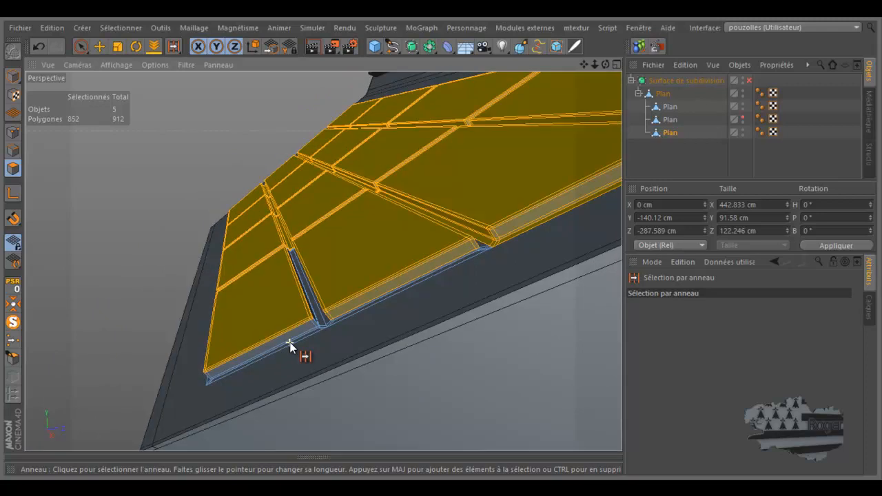
{"action": "scroll", "coordinate": [328, 322], "scroll_direction": "up", "scroll_amount": 3}
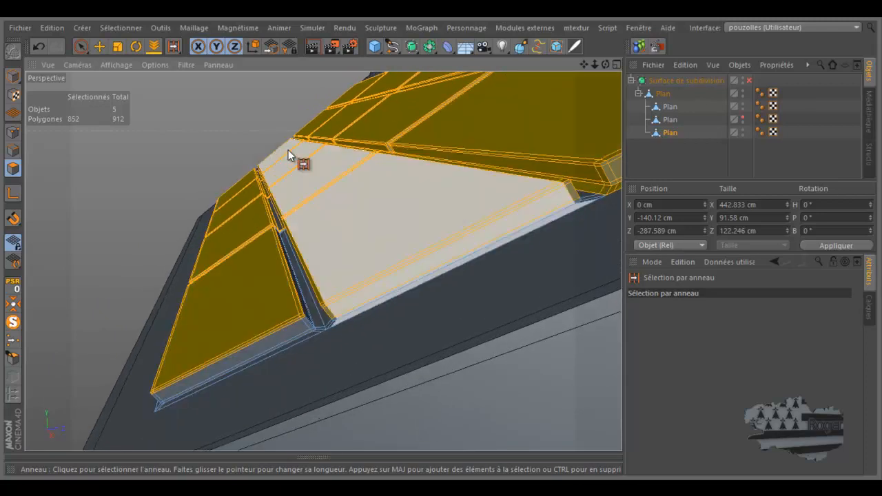
{"action": "left_click_drag", "start_coordinate": [604, 64], "coordinate": [587, 74]}
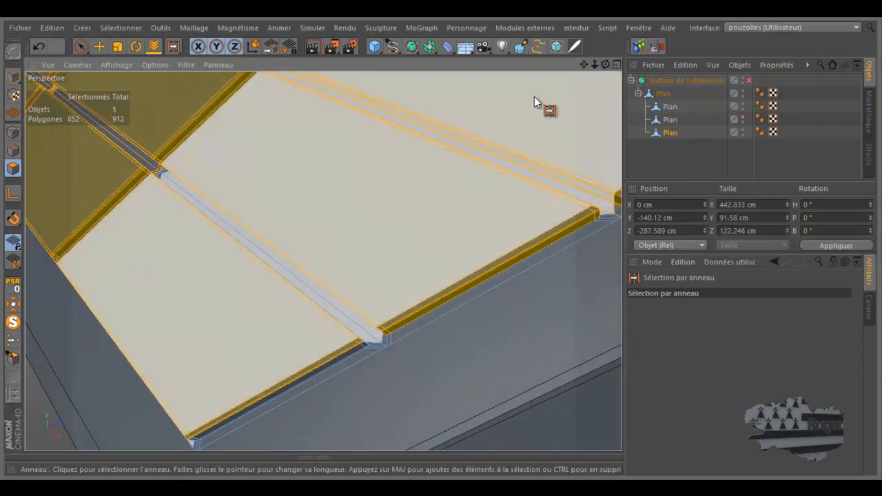
{"action": "scroll", "coordinate": [226, 191], "scroll_direction": "down", "scroll_amount": 5}
{"action": "scroll", "coordinate": [386, 249], "scroll_direction": "up", "scroll_amount": 3}
{"action": "scroll", "coordinate": [375, 203], "scroll_direction": "down", "scroll_amount": 4}
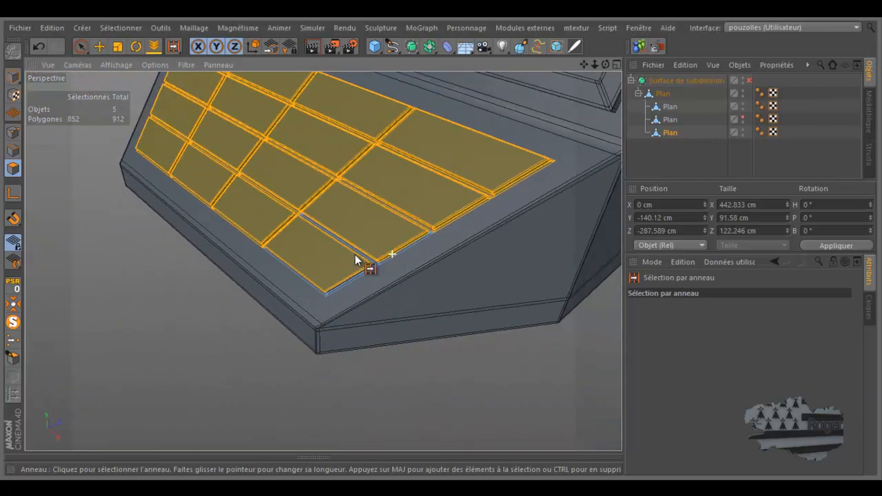
{"action": "scroll", "coordinate": [386, 254], "scroll_direction": "up", "scroll_amount": 2}
{"action": "scroll", "coordinate": [210, 306], "scroll_direction": "down", "scroll_amount": 2}
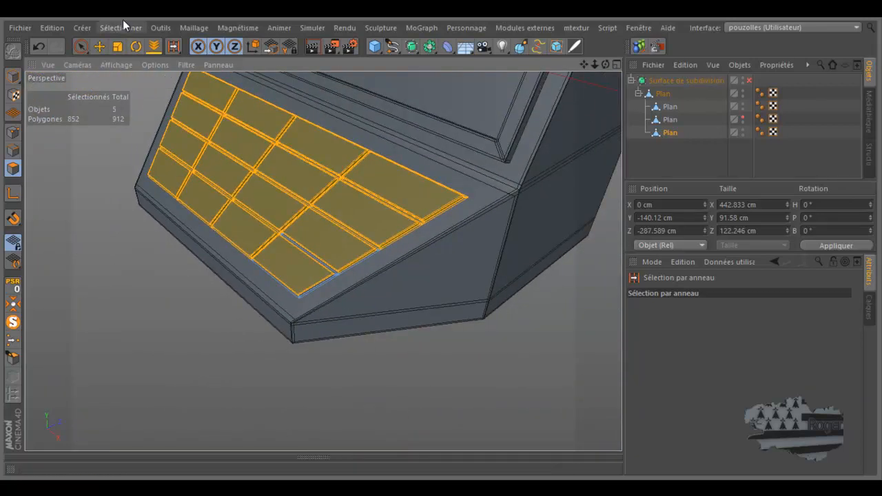
- In the right view, rotate the modelling axis of the selected polygons to about 36.2° to align it with the sloped panel
{"action": "left_click", "coordinate": [100, 46]}
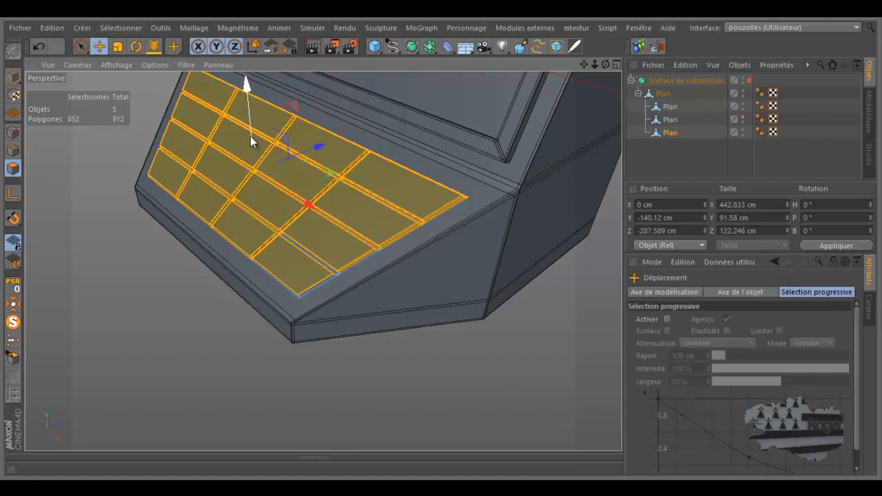
{"action": "middle_click", "coordinate": [346, 251]}
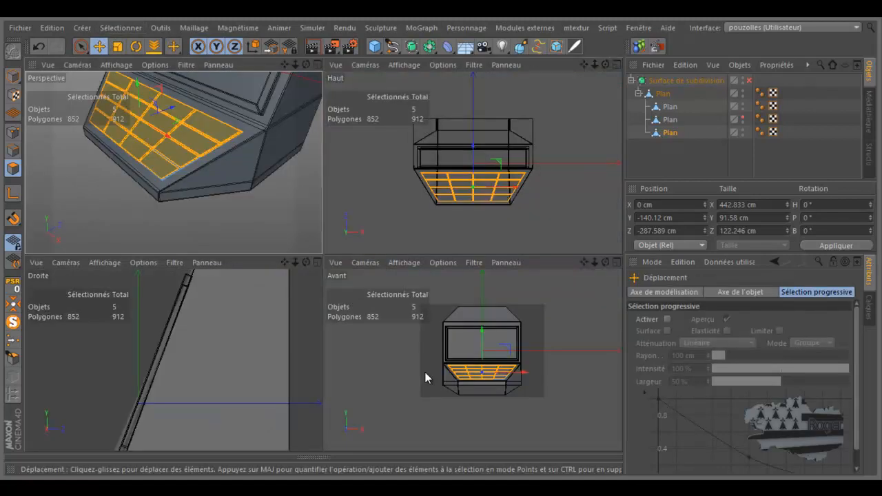
{"action": "middle_click", "coordinate": [249, 348]}
{"action": "scroll", "coordinate": [456, 250], "scroll_direction": "down", "scroll_amount": 5}
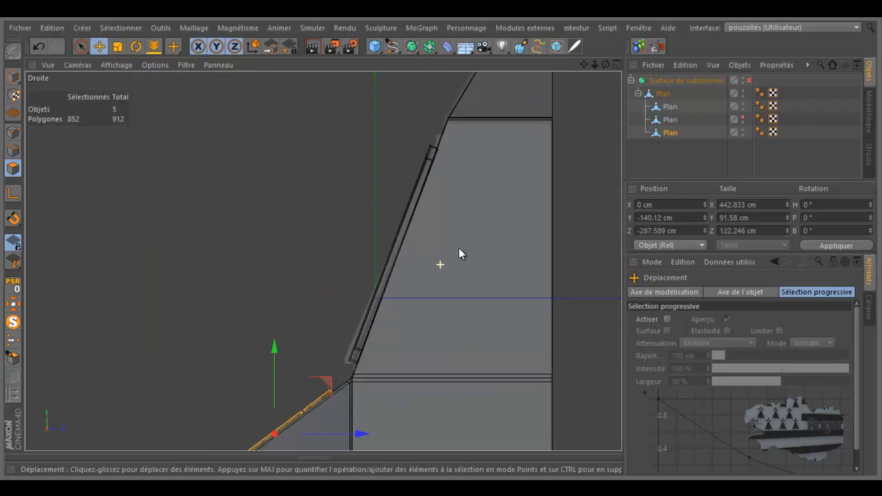
{"action": "scroll", "coordinate": [328, 410], "scroll_direction": "up", "scroll_amount": 6}
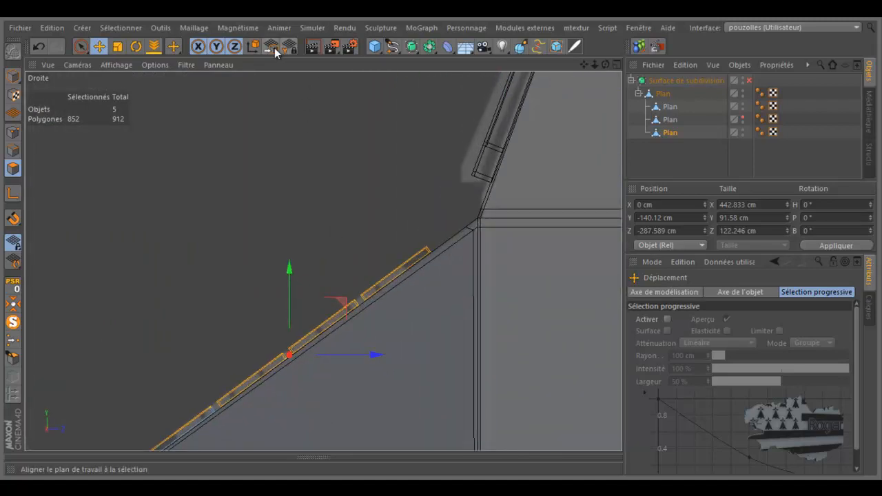
{"action": "left_click", "coordinate": [252, 48]}
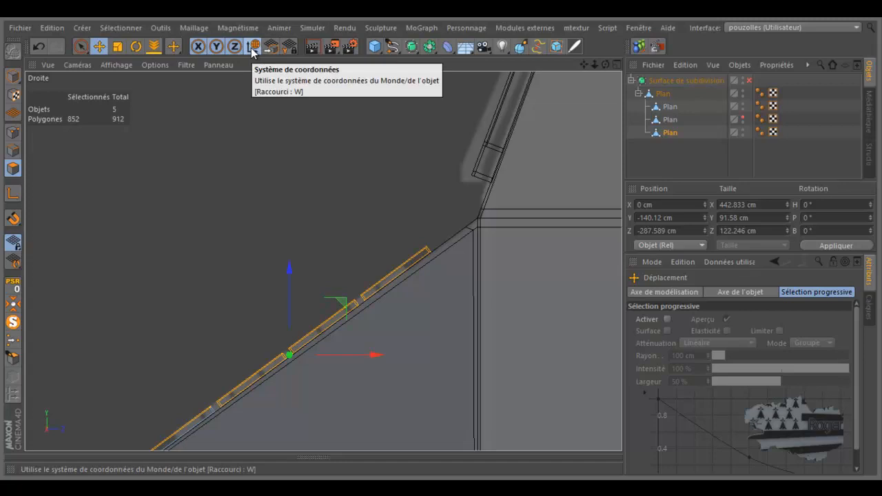
{"action": "left_click", "coordinate": [252, 48]}
{"action": "left_click", "coordinate": [253, 48]}
{"action": "left_click", "coordinate": [252, 48]}
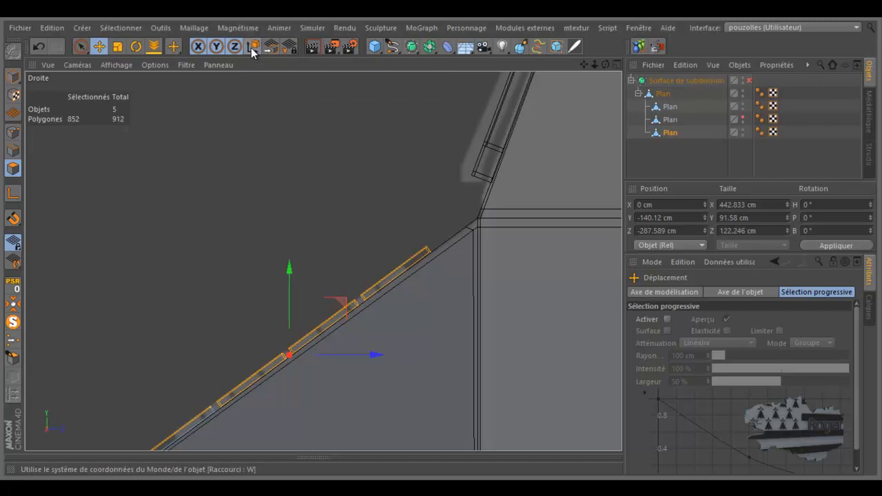
{"action": "left_click", "coordinate": [136, 46]}
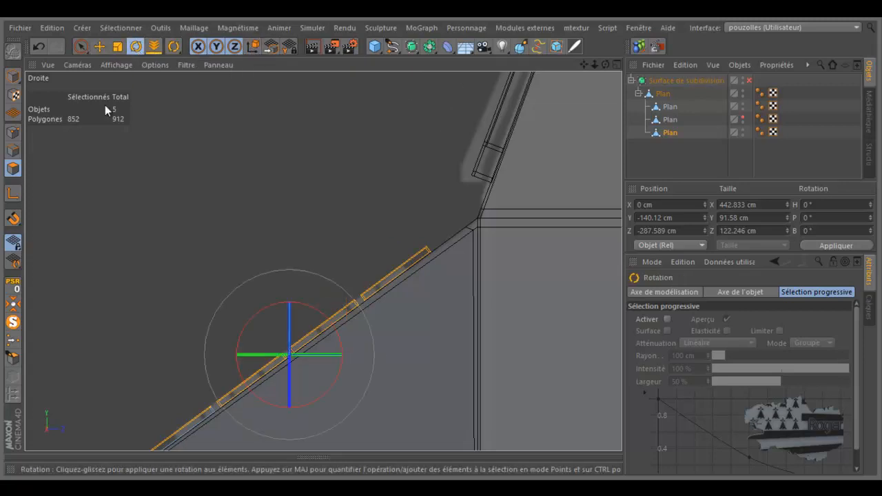
{"action": "left_click", "coordinate": [19, 199]}
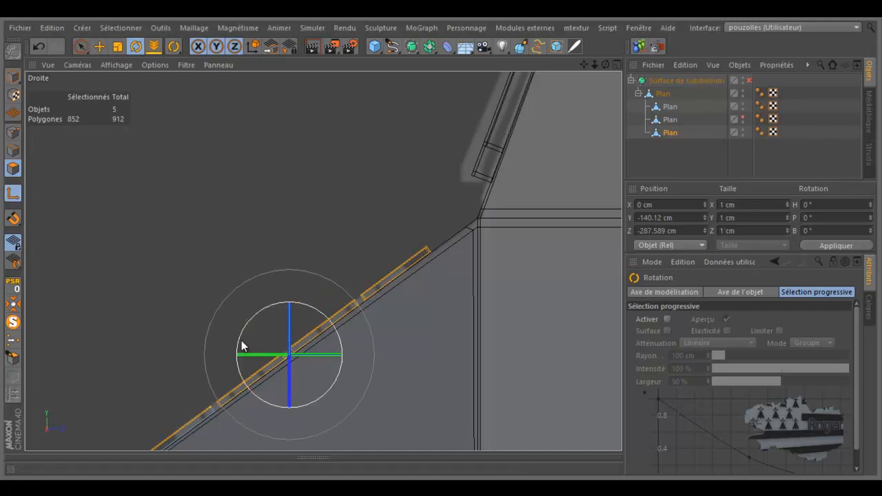
{"action": "left_click_drag", "start_coordinate": [240, 346], "coordinate": [234, 375]}
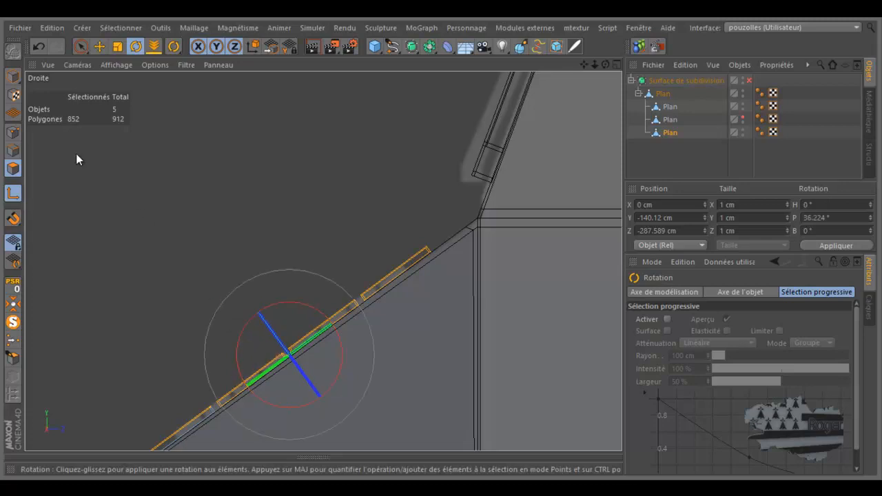
- Return to the Move tool, deselect all polygons of the cell grid and show the four-view layout
{"action": "left_click", "coordinate": [99, 46]}
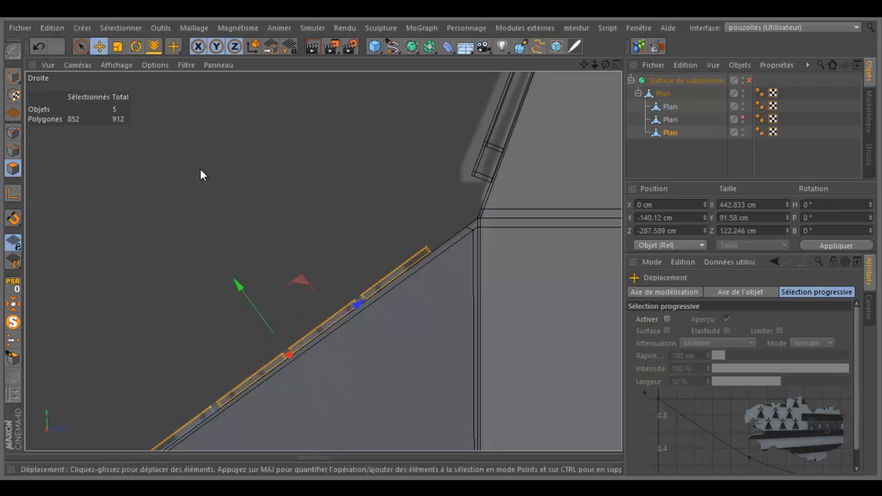
{"action": "left_click", "coordinate": [216, 207]}
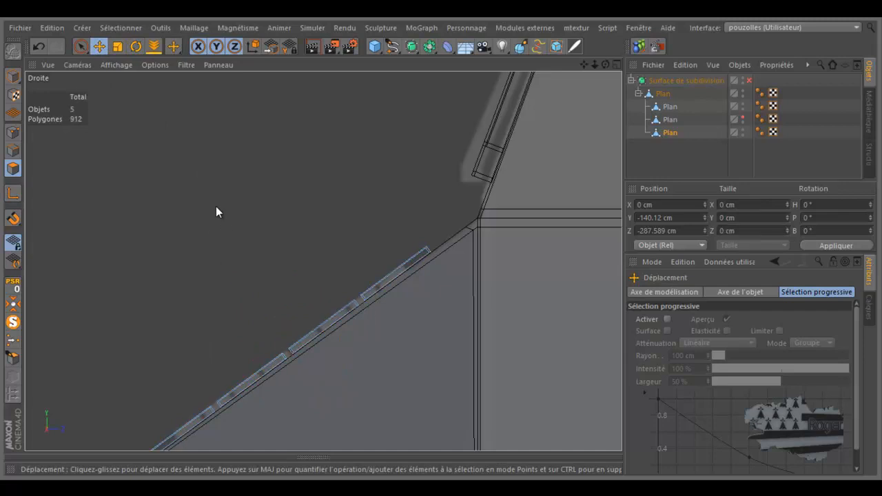
{"action": "middle_click", "coordinate": [226, 204]}
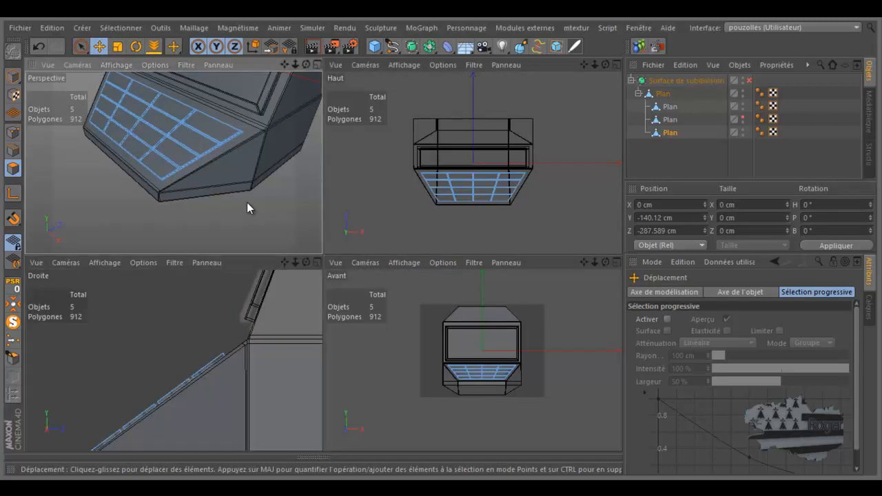
- Unhide the middle child Plan object, the frame around the console's keypad
{"action": "middle_click", "coordinate": [246, 202]}
{"action": "left_click_drag", "start_coordinate": [258, 300], "coordinate": [462, 217], "text": "alt"}
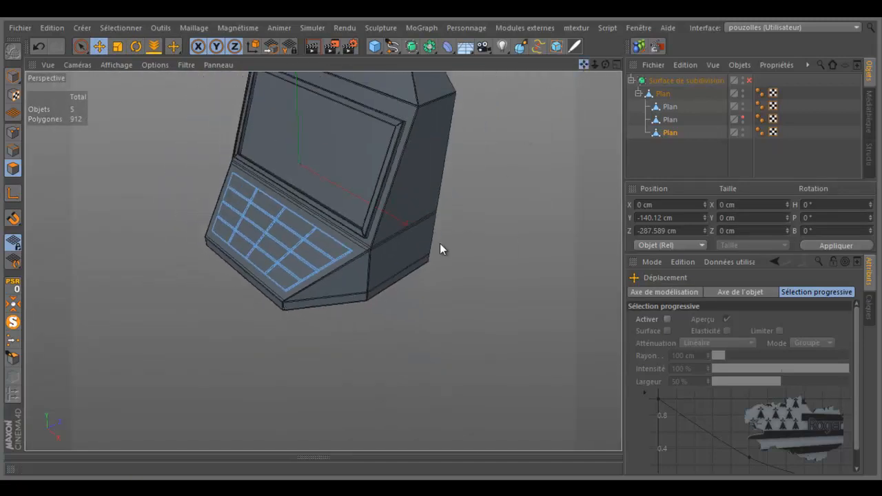
{"action": "left_click_drag", "start_coordinate": [584, 66], "coordinate": [442, 246]}
{"action": "left_click_drag", "start_coordinate": [604, 65], "coordinate": [455, 234]}
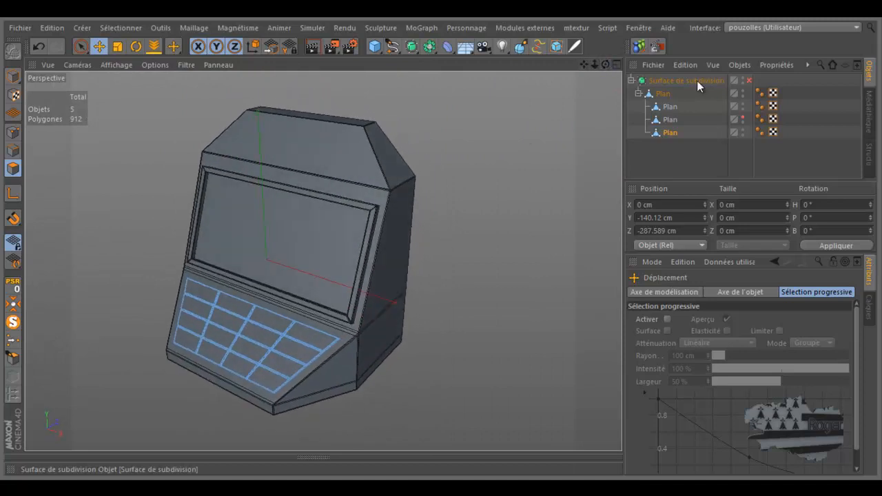
{"action": "left_click", "coordinate": [743, 120]}
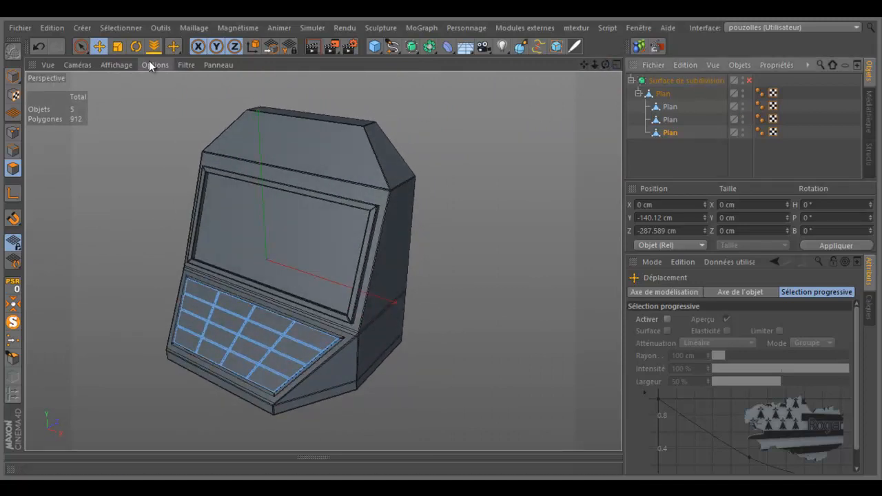
- Enable the subdivision surface and render the perspective view to check the console's smoothing and keypad
{"action": "left_click", "coordinate": [311, 47]}
{"action": "left_click", "coordinate": [749, 79]}
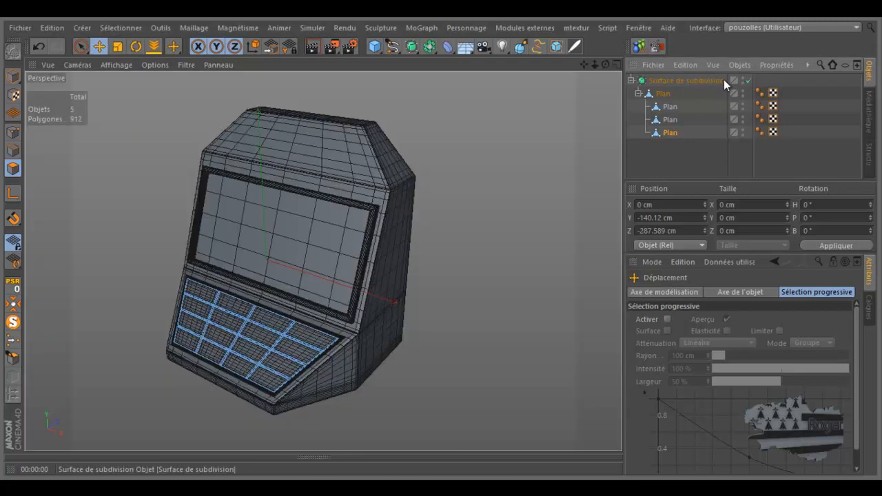
{"action": "left_click", "coordinate": [312, 47]}
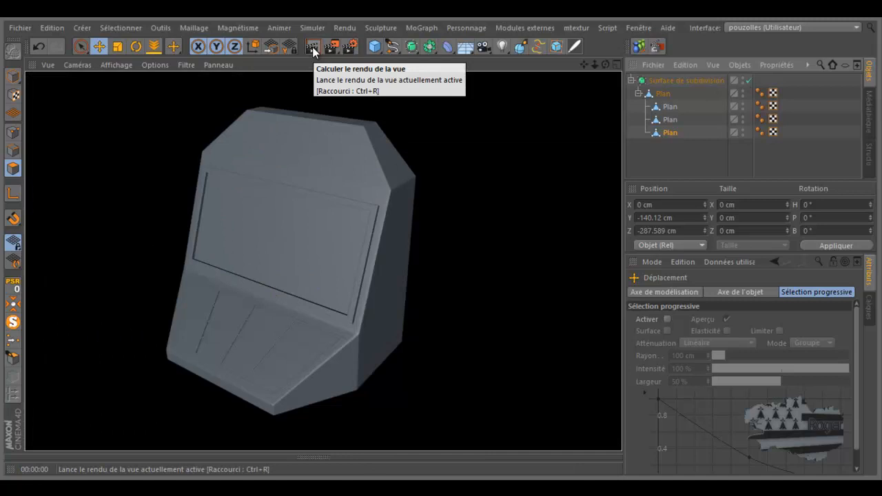
{"action": "scroll", "coordinate": [237, 360], "scroll_direction": "up", "scroll_amount": 8}
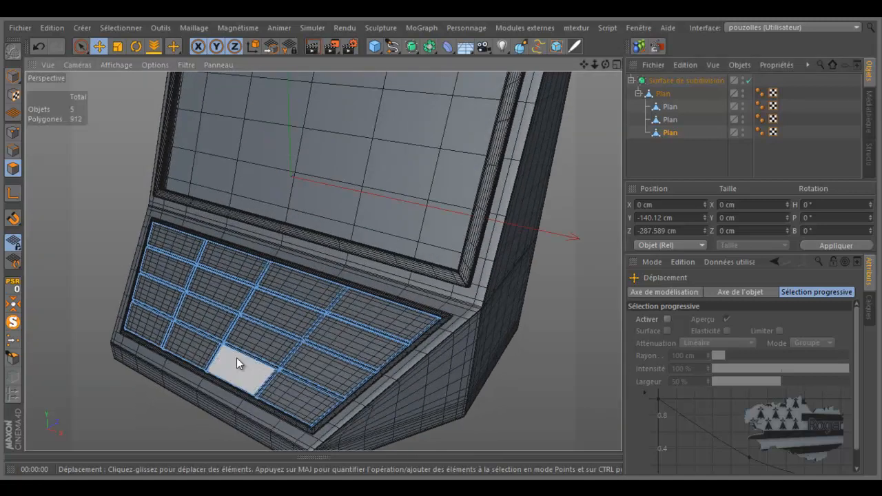
{"action": "scroll", "coordinate": [236, 356], "scroll_direction": "down", "scroll_amount": 6}
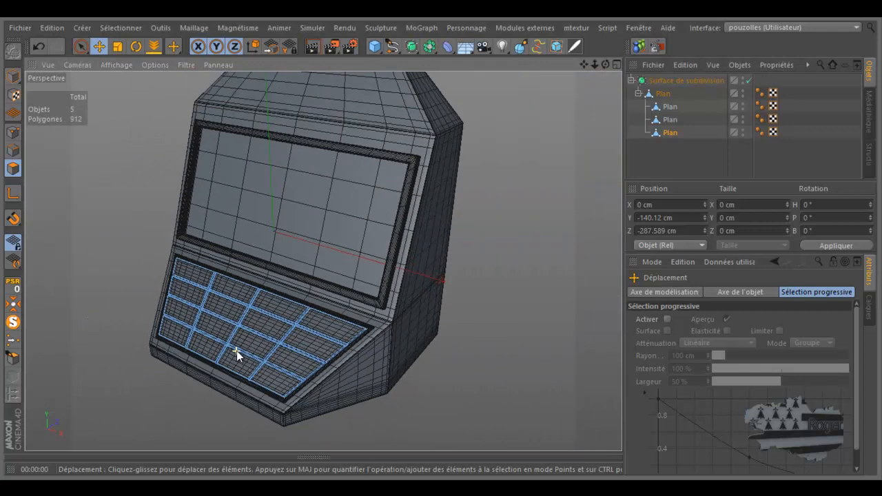
{"action": "scroll", "coordinate": [236, 354], "scroll_direction": "down", "scroll_amount": 2}
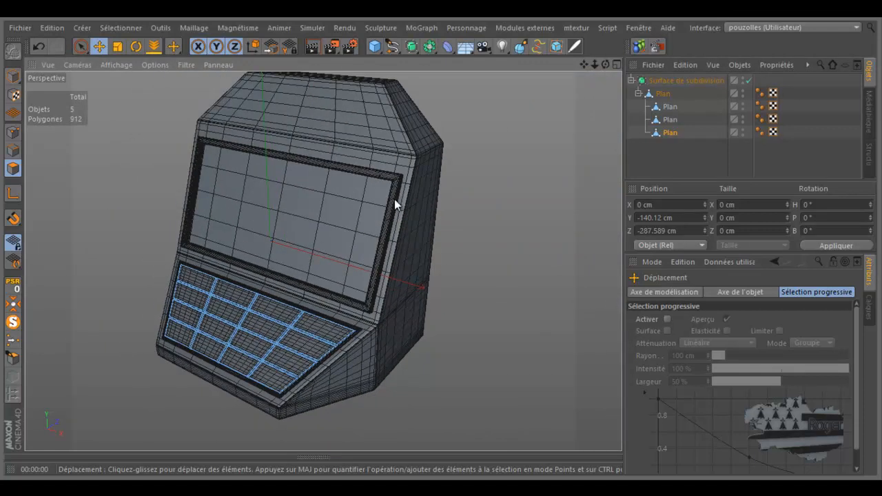
- Take the Plan hierarchy out of the subdivision surface and delete the empty subdivision surface
{"action": "left_click", "coordinate": [638, 94]}
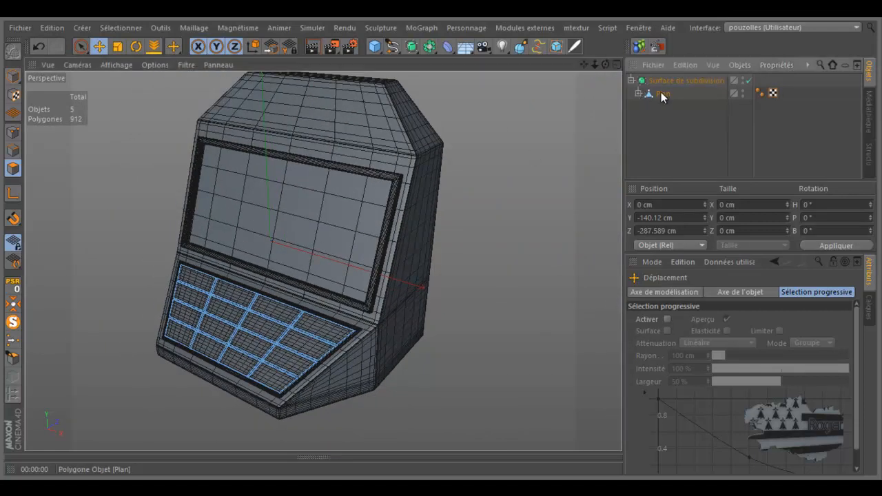
{"action": "left_click", "coordinate": [660, 92]}
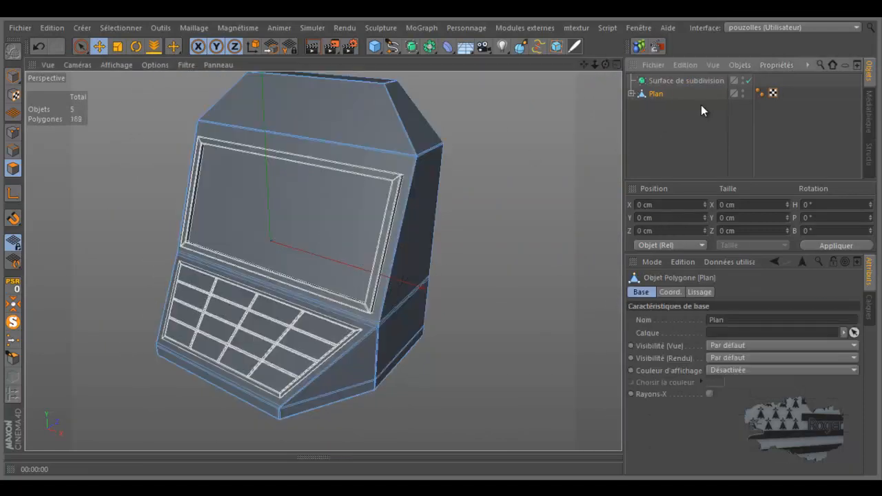
{"action": "left_click", "coordinate": [702, 80]}
{"action": "key", "text": "Delete"}
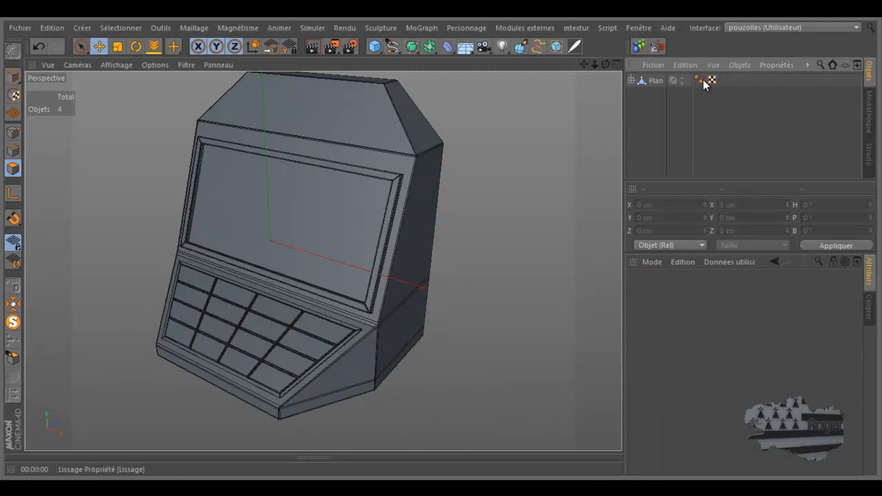
- Copy the Plan hierarchy and switch to the open scene porte tuto en cour.c4d
{"action": "left_click", "coordinate": [652, 82]}
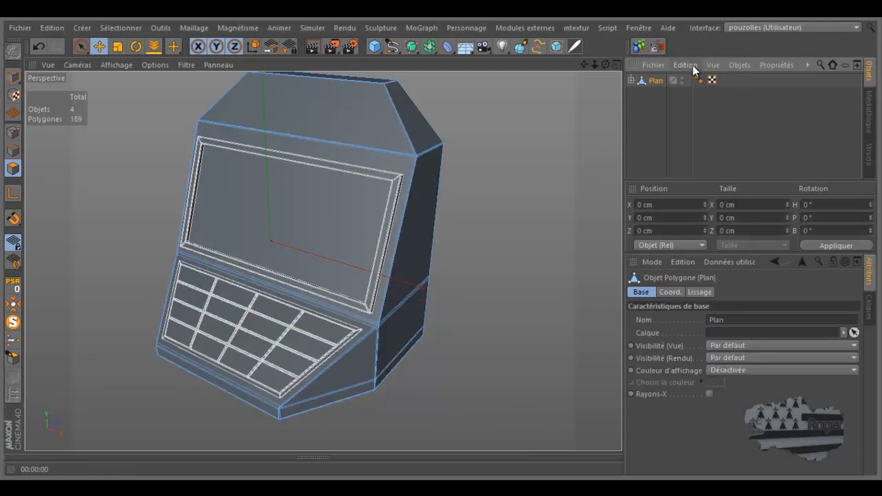
{"action": "left_click", "coordinate": [692, 64]}
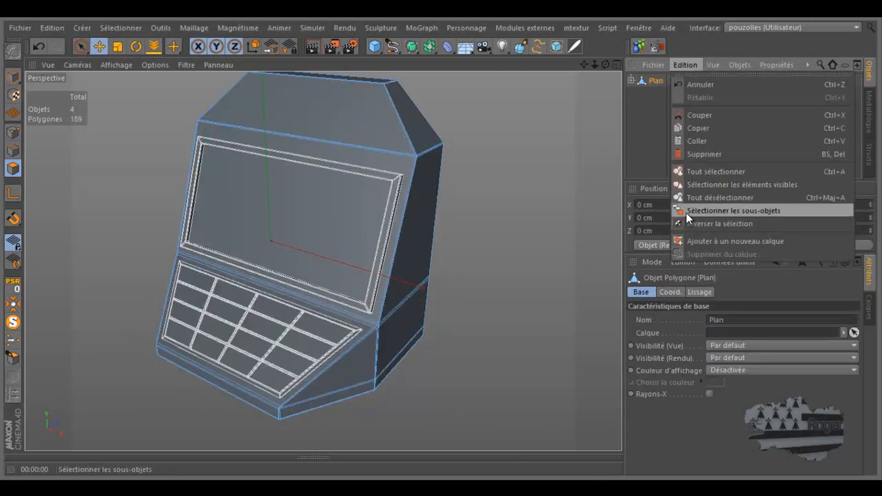
{"action": "left_click", "coordinate": [706, 126]}
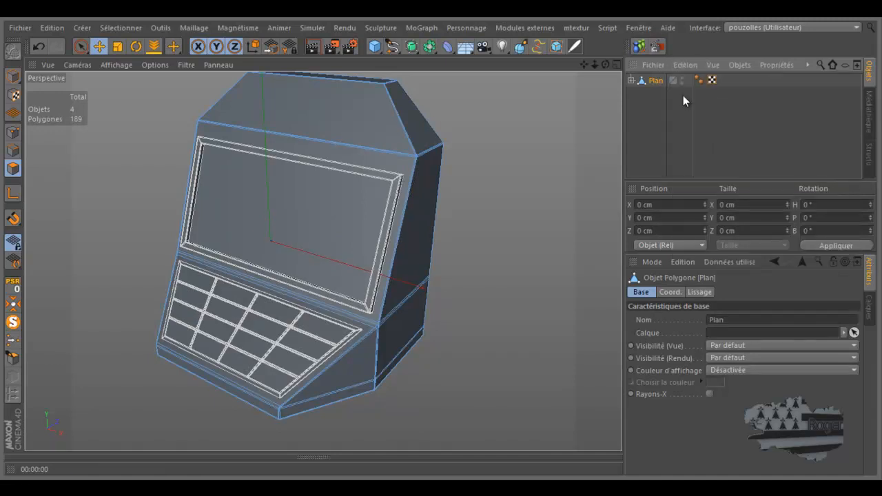
{"action": "left_click", "coordinate": [635, 29]}
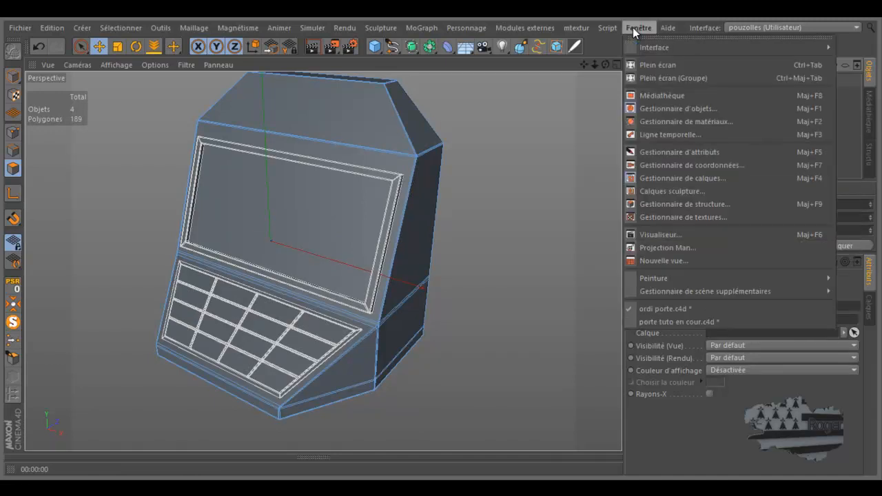
{"action": "left_click", "coordinate": [661, 321]}
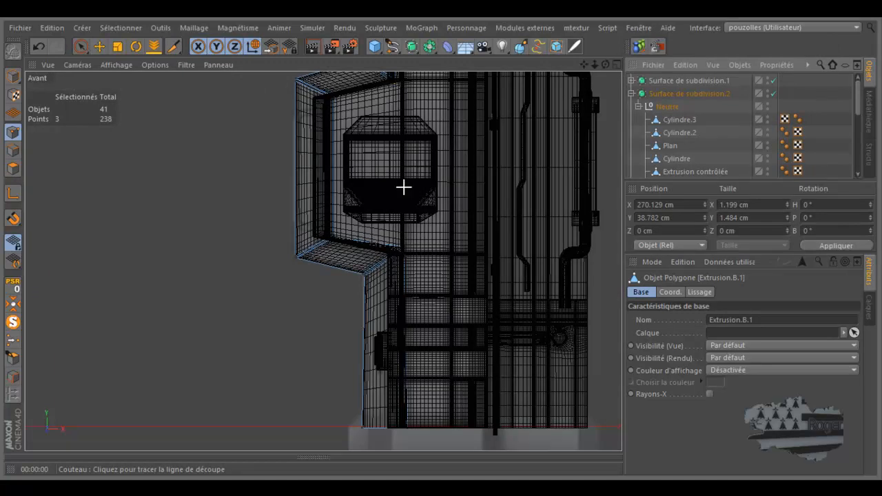
- Show the door in the perspective view, activate the Move tool and hide Surface de subdivision.1
{"action": "scroll", "coordinate": [341, 211], "scroll_direction": "down", "scroll_amount": 4}
{"action": "middle_click", "coordinate": [284, 160]}
{"action": "middle_click", "coordinate": [283, 156]}
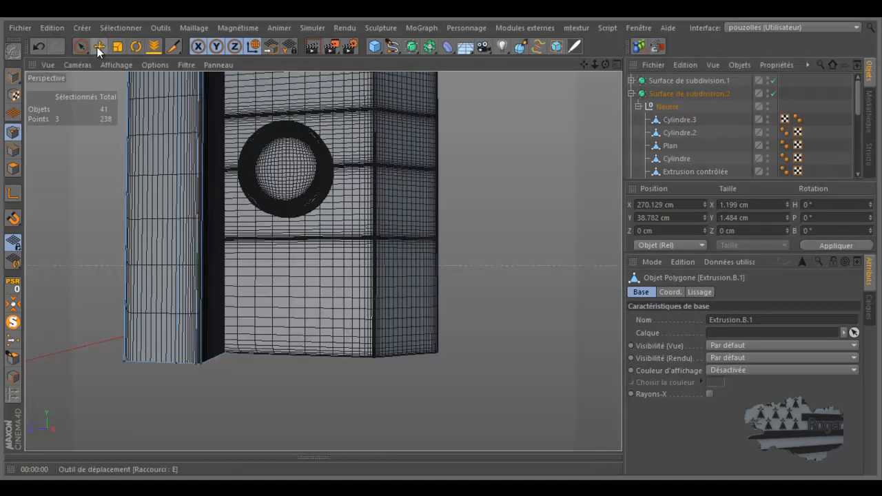
{"action": "left_click", "coordinate": [98, 47]}
{"action": "scroll", "coordinate": [284, 242], "scroll_direction": "down", "scroll_amount": 8}
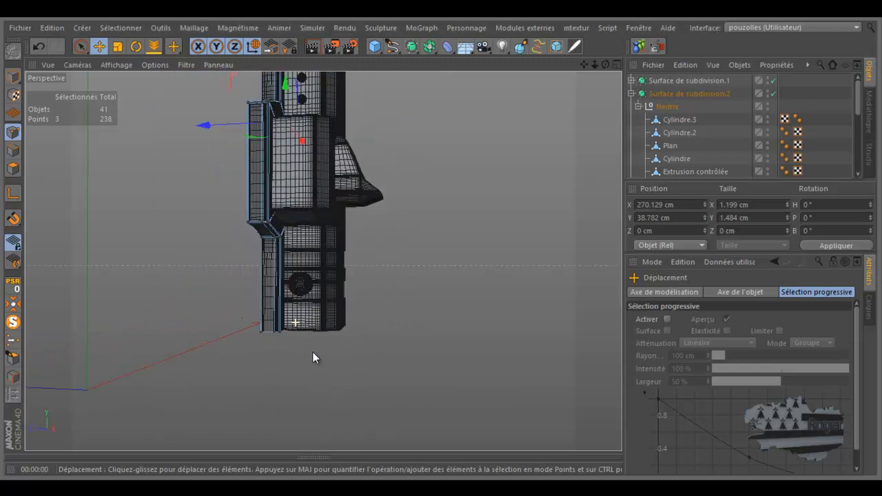
{"action": "mouse_move", "coordinate": [606, 65]}
{"action": "left_mouse_down"}
{"action": "mouse_move", "coordinate": [434, 244]}
{"action": "mouse_move", "coordinate": [426, 241]}
{"action": "mouse_move", "coordinate": [610, 64]}
{"action": "left_mouse_up"}
{"action": "left_click", "coordinate": [768, 79]}
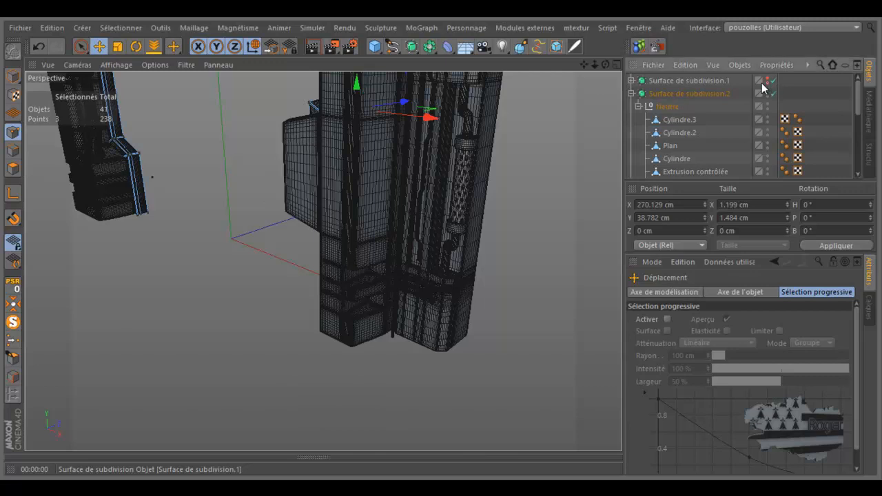
{"action": "scroll", "coordinate": [457, 222], "scroll_direction": "down", "scroll_amount": 3}
{"action": "scroll", "coordinate": [372, 145], "scroll_direction": "up", "scroll_amount": 3}
{"action": "scroll", "coordinate": [379, 146], "scroll_direction": "up", "scroll_amount": 2}
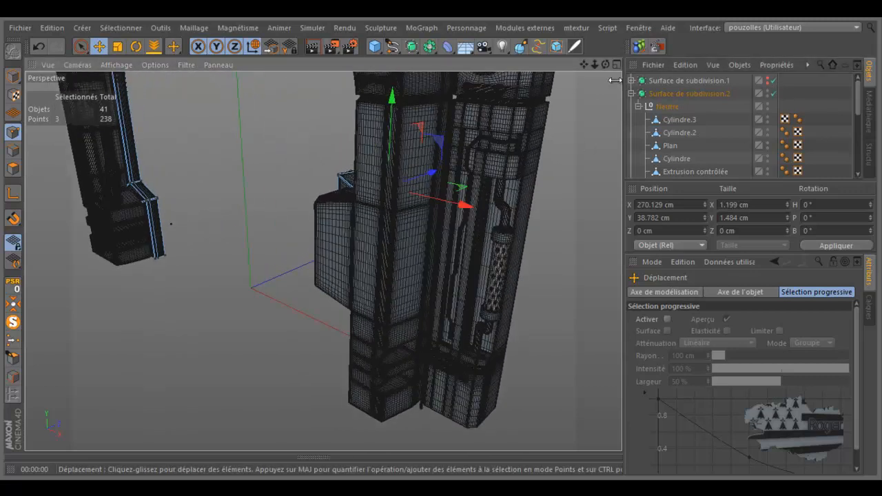
- Paste the console's Plan hierarchy into the door scene and switch to model mode
{"action": "left_click", "coordinate": [685, 65]}
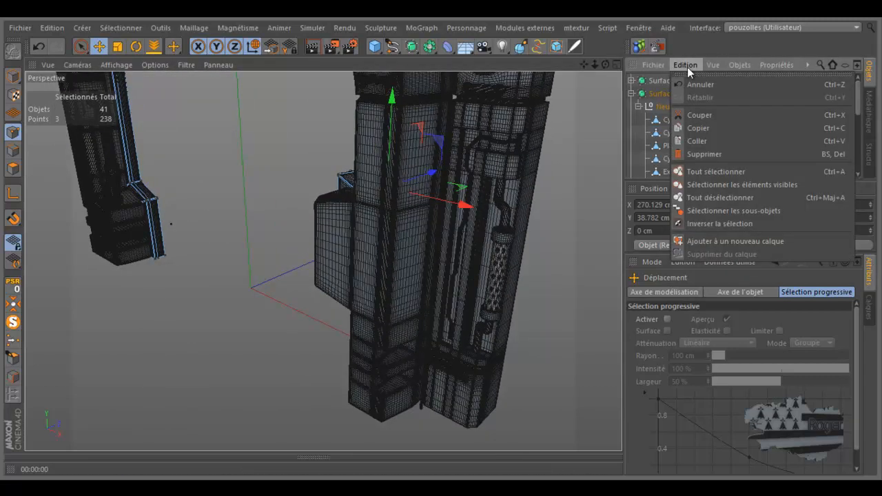
{"action": "left_click", "coordinate": [702, 137]}
{"action": "scroll", "coordinate": [496, 159], "scroll_direction": "down", "scroll_amount": 4}
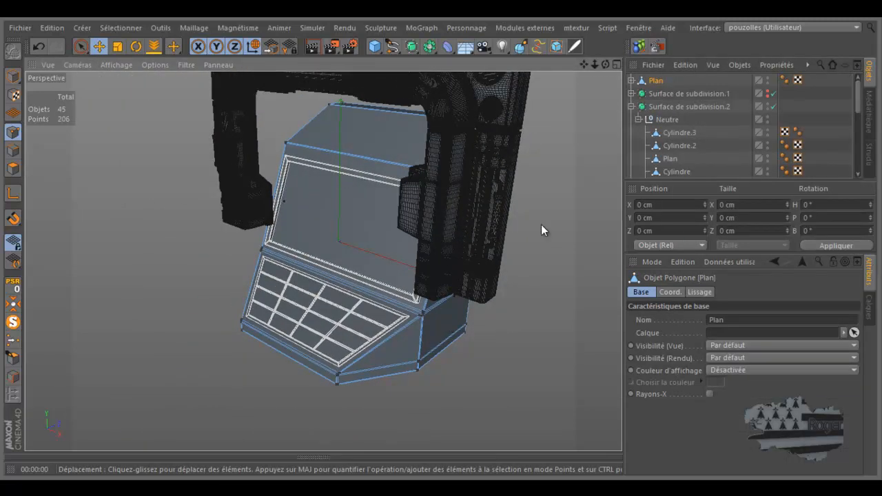
{"action": "left_click", "coordinate": [13, 77]}
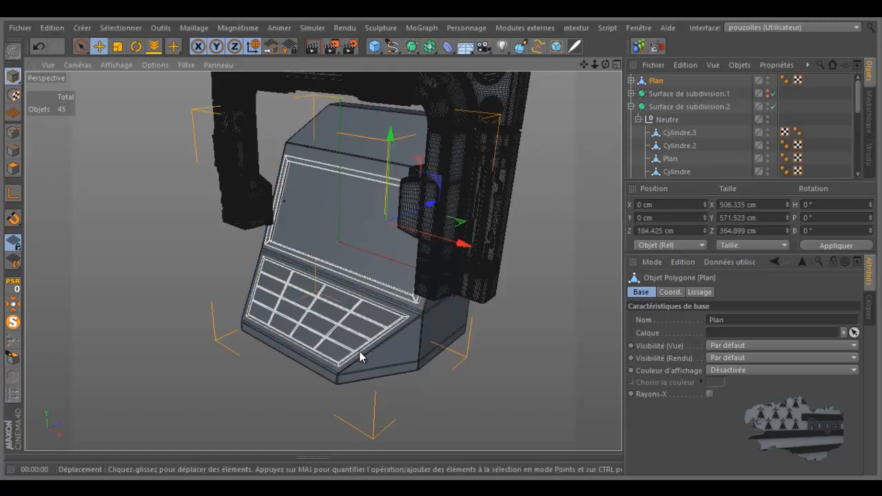
- In the front view, collapse Surface de subdivision.2 and isolate the pasted Plan console with MagicSolo
{"action": "middle_click", "coordinate": [361, 354]}
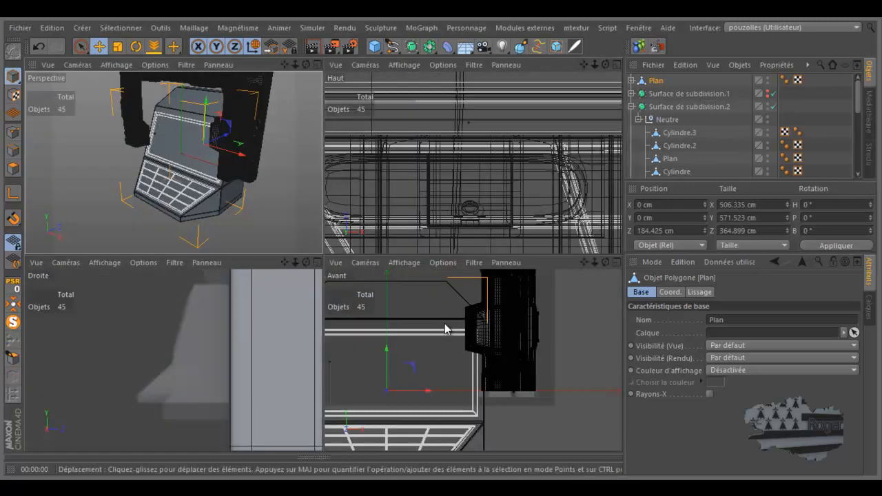
{"action": "middle_click", "coordinate": [444, 324]}
{"action": "scroll", "coordinate": [447, 325], "scroll_direction": "down", "scroll_amount": 3}
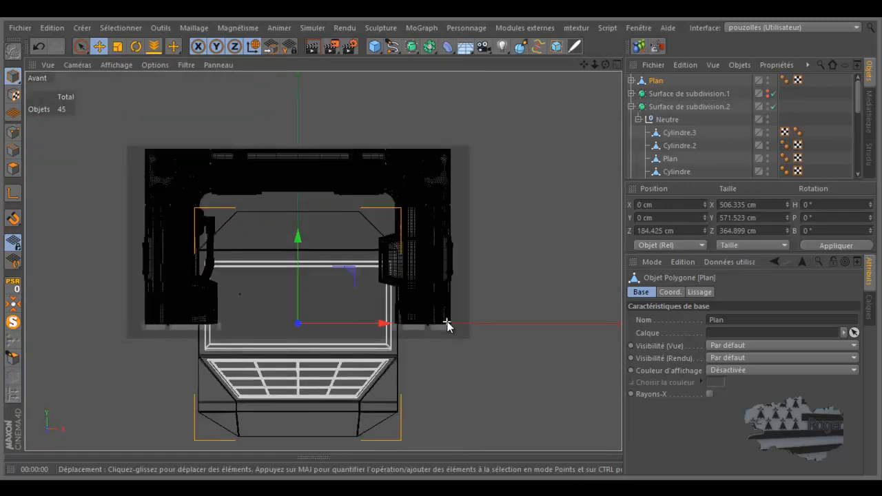
{"action": "scroll", "coordinate": [274, 319], "scroll_direction": "up", "scroll_amount": 2}
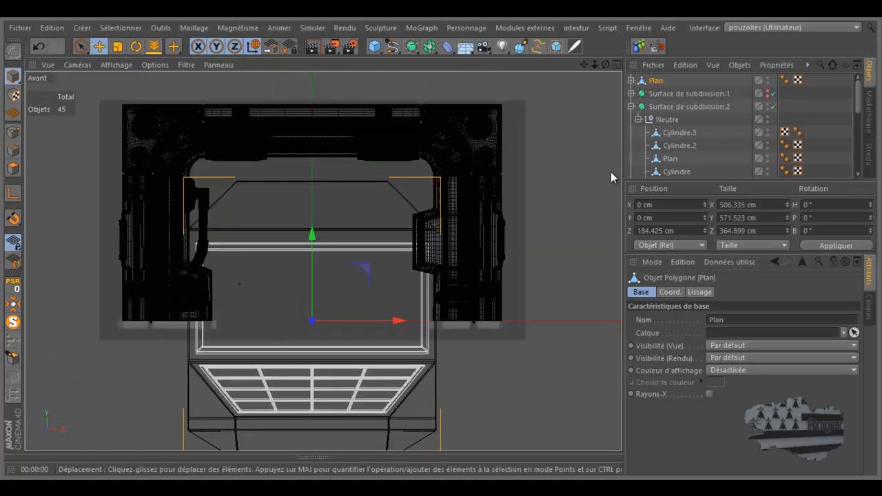
{"action": "left_click", "coordinate": [631, 107]}
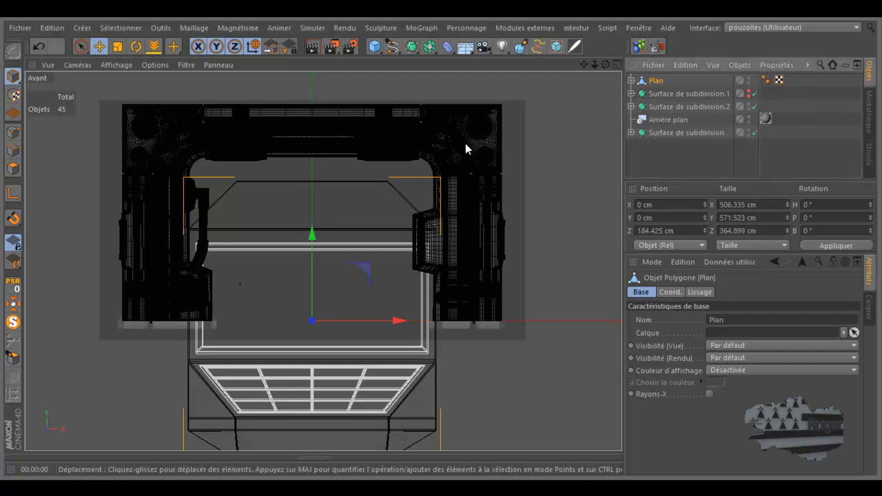
{"action": "left_click", "coordinate": [11, 324]}
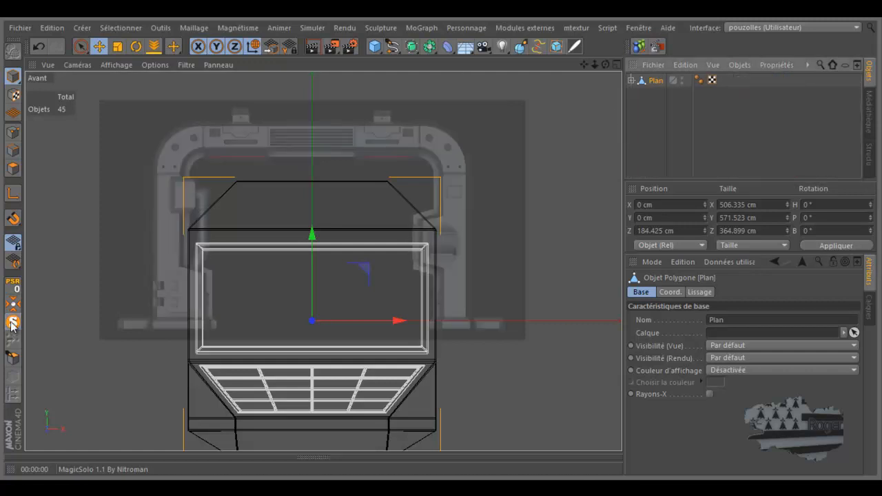
- Move the console over the recess in the reference image's door post, at about X 267 cm and Y 164 cm
{"action": "scroll", "coordinate": [430, 220], "scroll_direction": "down", "scroll_amount": 3}
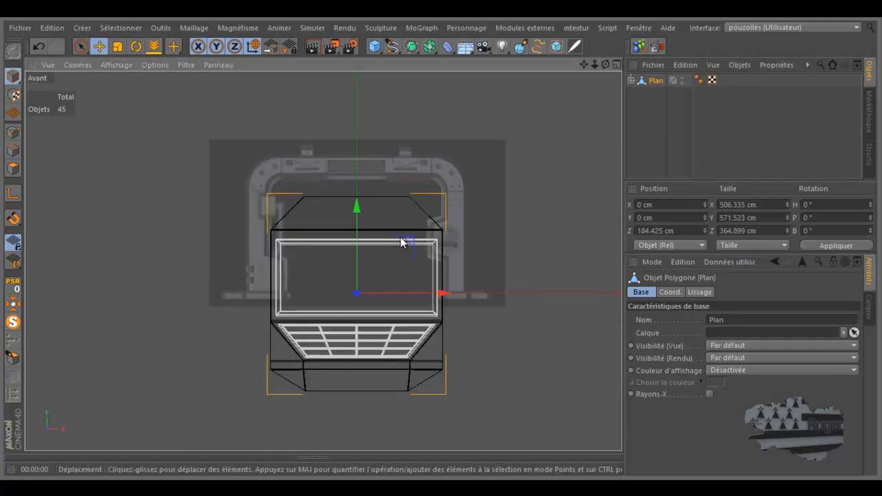
{"action": "left_click_drag", "start_coordinate": [415, 246], "coordinate": [501, 192]}
{"action": "scroll", "coordinate": [462, 245], "scroll_direction": "up", "scroll_amount": 4}
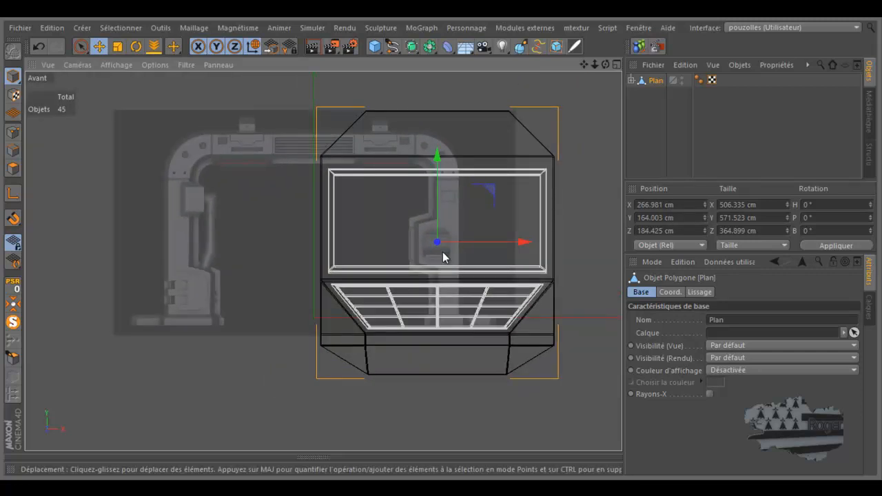
- Scale the console down in X and Y to about 61.3 by 69.2 cm to match the reference recess
{"action": "left_click", "coordinate": [118, 47]}
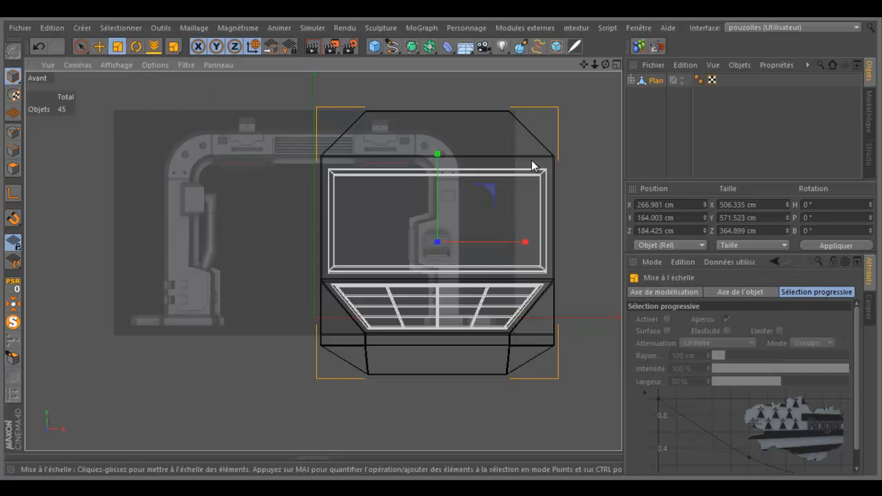
{"action": "left_click_drag", "start_coordinate": [490, 193], "coordinate": [446, 248]}
{"action": "scroll", "coordinate": [447, 245], "scroll_direction": "up", "scroll_amount": 10}
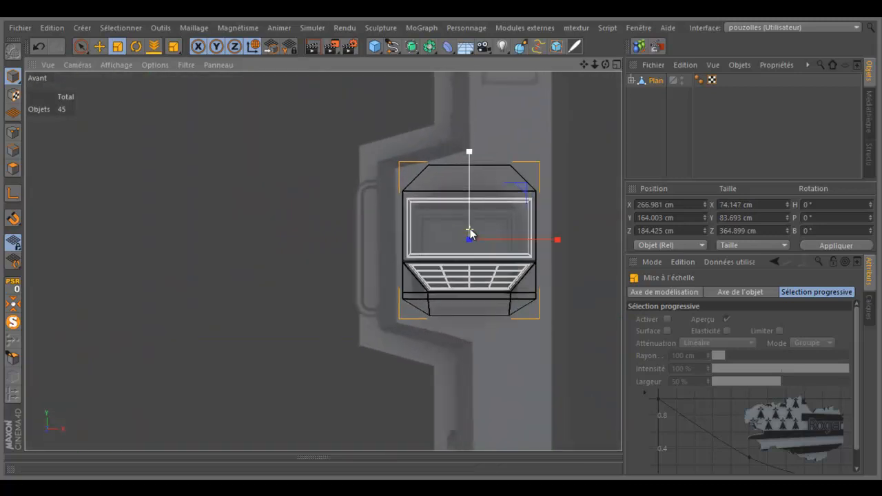
{"action": "scroll", "coordinate": [471, 231], "scroll_direction": "up", "scroll_amount": 4}
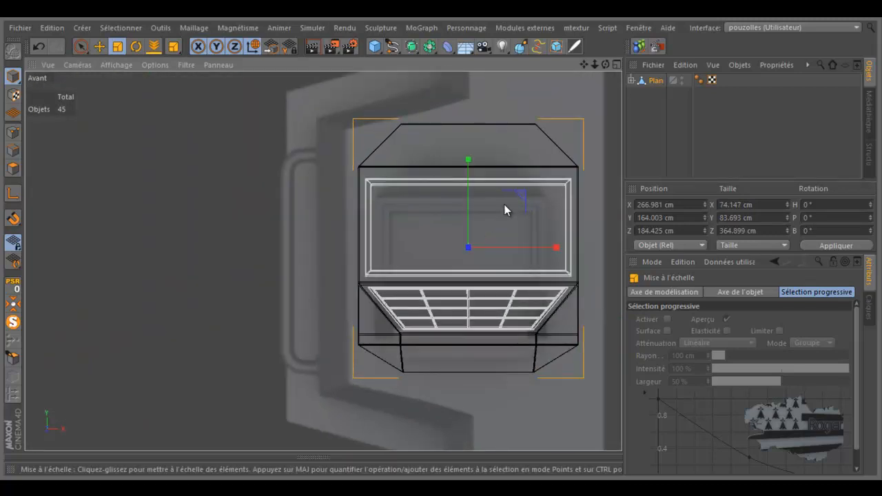
{"action": "left_click_drag", "start_coordinate": [519, 194], "coordinate": [509, 211]}
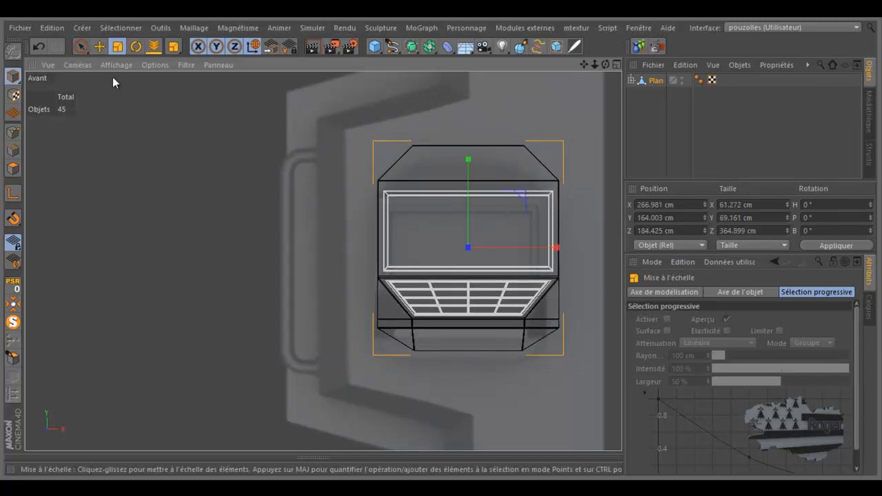
- Shift the console to about X 264.8 cm and Y 158.7 cm, centring it on the reference recess
{"action": "left_click", "coordinate": [100, 47]}
{"action": "left_click_drag", "start_coordinate": [465, 160], "coordinate": [465, 175]}
{"action": "left_click_drag", "start_coordinate": [553, 262], "coordinate": [548, 264]}
{"action": "middle_click", "coordinate": [245, 237]}
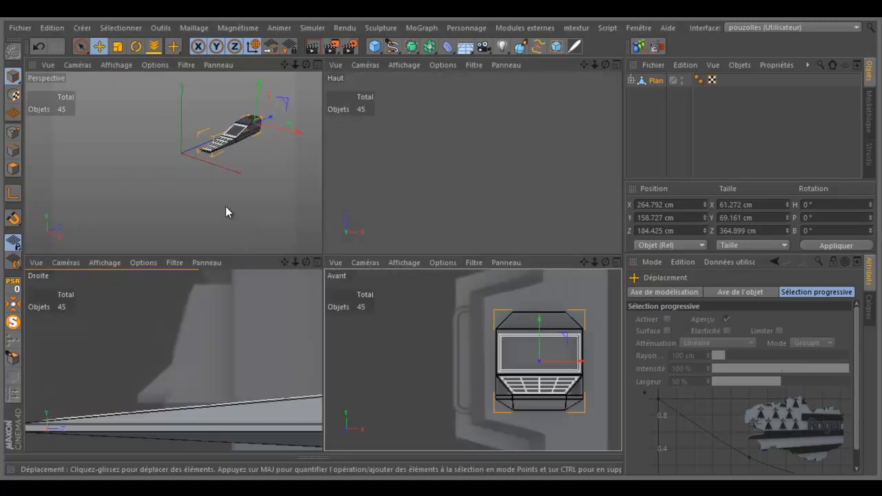
- Undo the console's last position changes and its two-axis scaling
{"action": "left_click", "coordinate": [38, 47]}
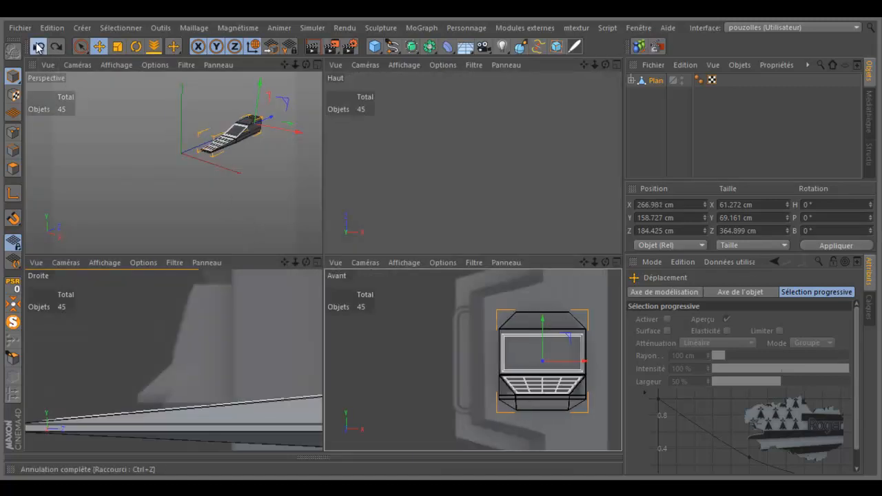
{"action": "left_click", "coordinate": [38, 47]}
{"action": "left_click", "coordinate": [38, 47]}
{"action": "left_click", "coordinate": [38, 47]}
{"action": "left_click", "coordinate": [38, 47]}
{"action": "left_click", "coordinate": [38, 47]}
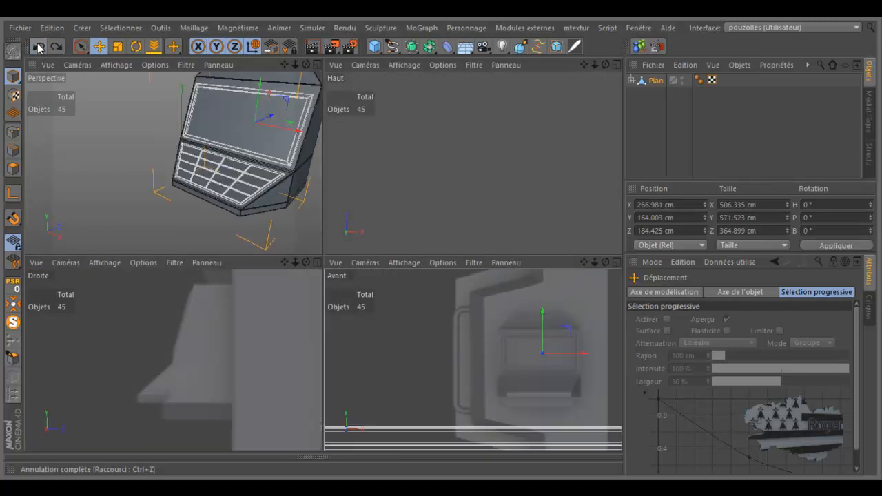
- Scale the console uniformly on all axes in the front view to about 66.8 × 75.4 × 48.2 cm
{"action": "middle_click", "coordinate": [452, 302]}
{"action": "scroll", "coordinate": [453, 302], "scroll_direction": "up", "scroll_amount": 6}
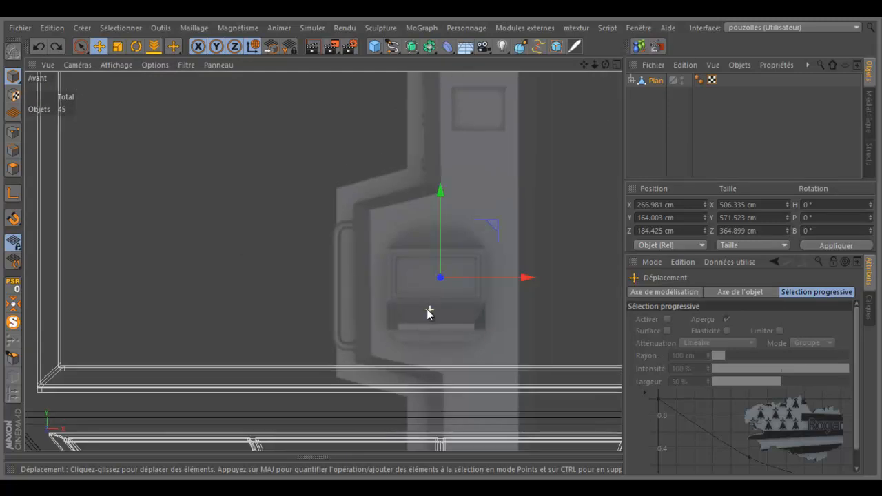
{"action": "scroll", "coordinate": [324, 274], "scroll_direction": "down", "scroll_amount": 6}
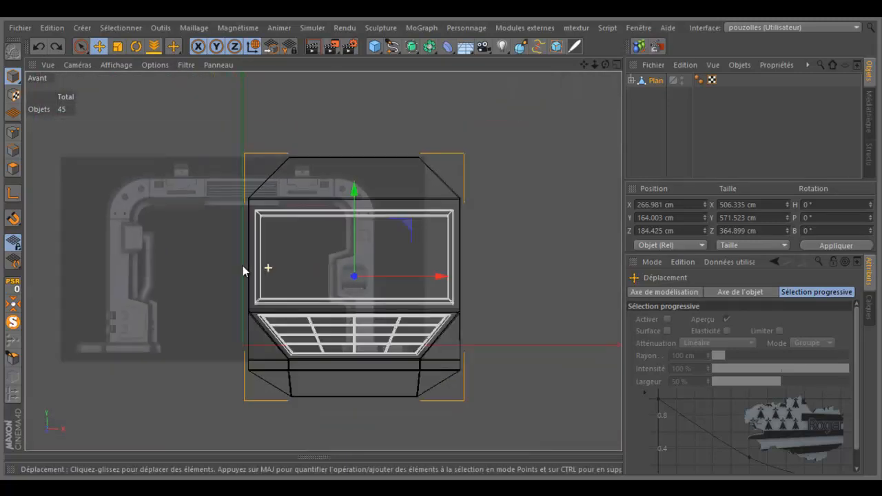
{"action": "left_click_drag", "start_coordinate": [197, 227], "coordinate": [184, 256]}
{"action": "left_click", "coordinate": [39, 46]}
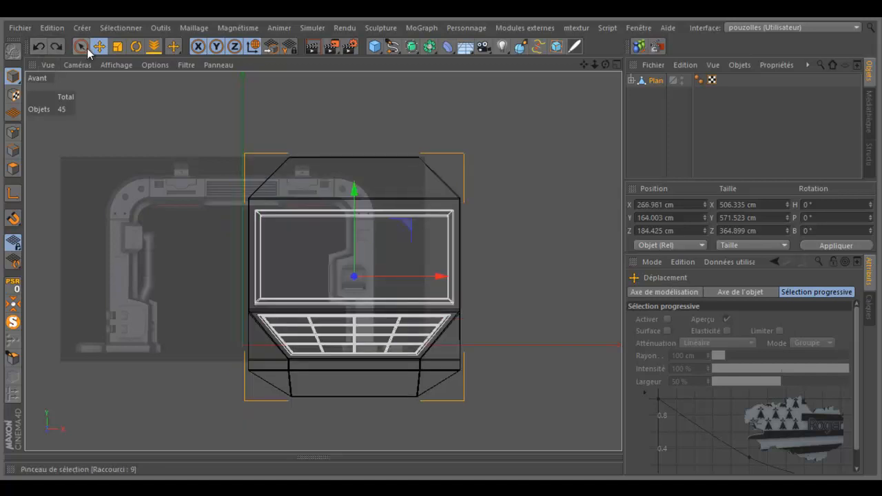
{"action": "left_click", "coordinate": [117, 46]}
{"action": "left_click_drag", "start_coordinate": [171, 164], "coordinate": [441, 241]}
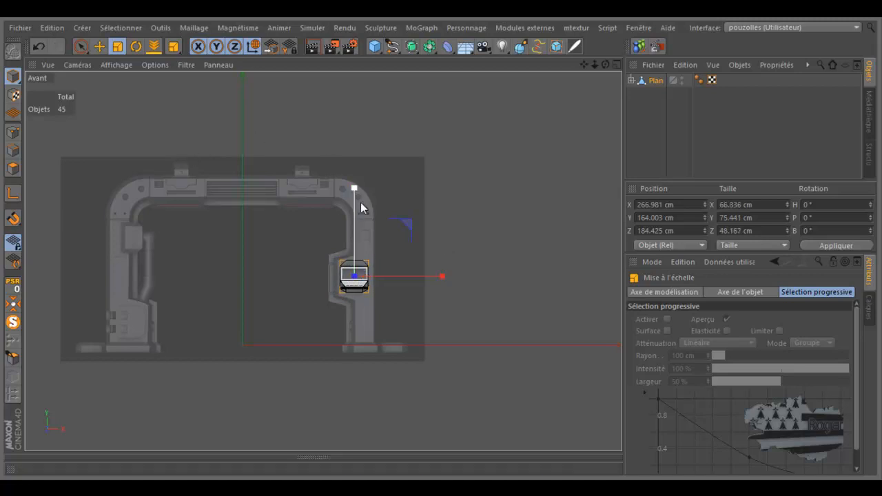
- Refine the console's uniform scale to about 60 × 67.7 × 43.3 cm and align it with the reference recess at about X 263.5 cm, Y 160.1 cm
{"action": "scroll", "coordinate": [320, 295], "scroll_direction": "up", "scroll_amount": 2}
{"action": "scroll", "coordinate": [360, 268], "scroll_direction": "up", "scroll_amount": 8}
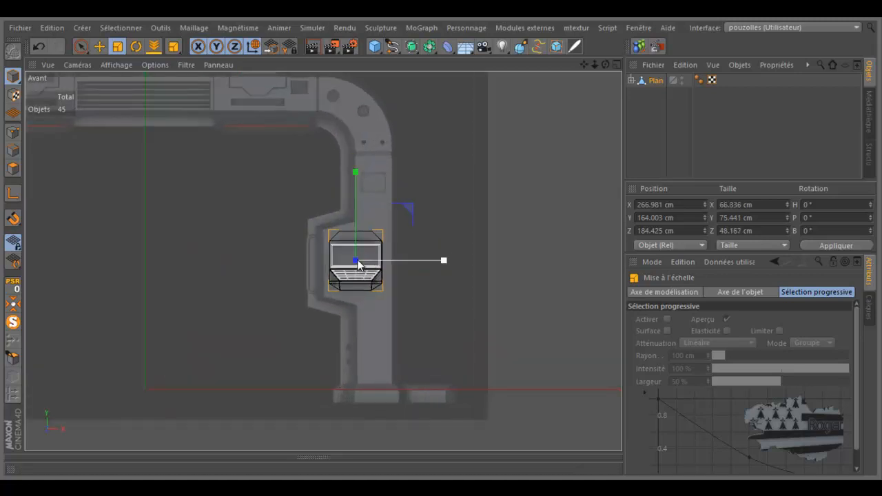
{"action": "scroll", "coordinate": [358, 264], "scroll_direction": "up", "scroll_amount": 1}
{"action": "left_click_drag", "start_coordinate": [565, 118], "coordinate": [537, 155]}
{"action": "left_click", "coordinate": [99, 46]}
{"action": "left_click_drag", "start_coordinate": [350, 172], "coordinate": [348, 183]}
{"action": "left_click_drag", "start_coordinate": [432, 274], "coordinate": [427, 284]}
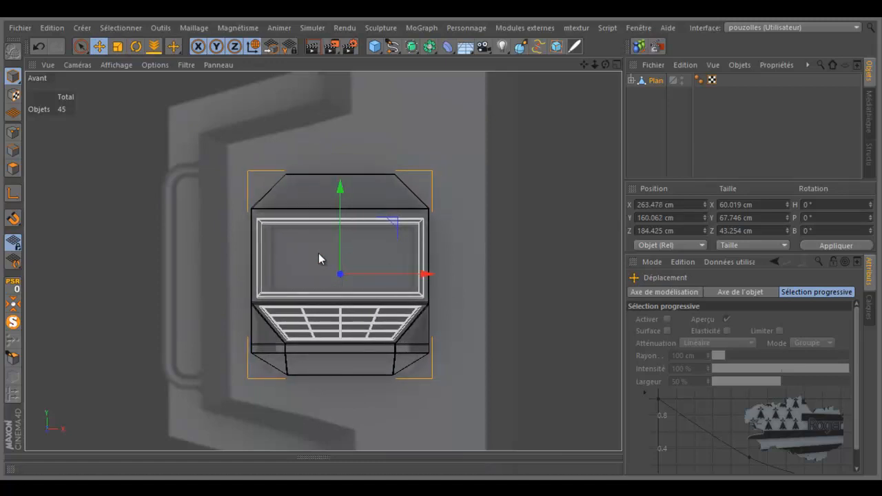
- End the solo display of the console and disable the subdivision surfaces of the door objects
{"action": "middle_click", "coordinate": [318, 253]}
{"action": "middle_click", "coordinate": [239, 206]}
{"action": "scroll", "coordinate": [239, 206], "scroll_direction": "down", "scroll_amount": 2}
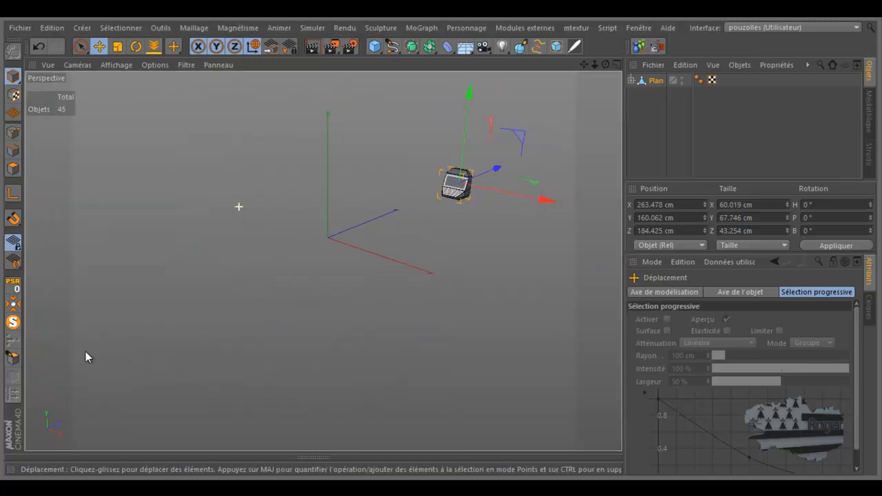
{"action": "middle_click", "coordinate": [290, 302]}
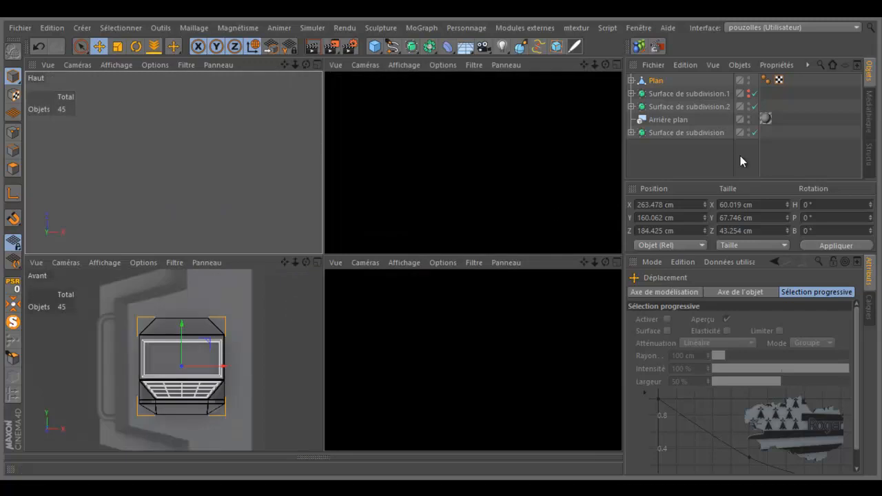
{"action": "left_click", "coordinate": [753, 93]}
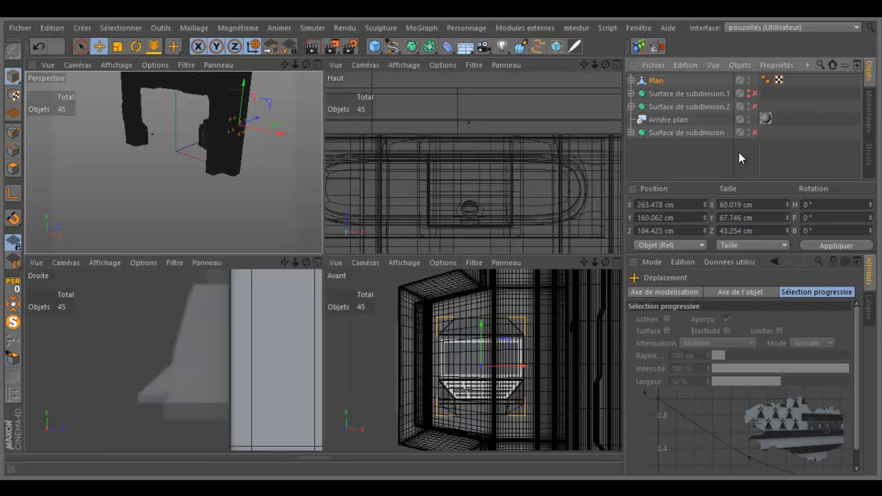
- In the right view, move the console along Z to about -96.5 cm so its back sits in the door post's front face
{"action": "middle_click", "coordinate": [314, 339]}
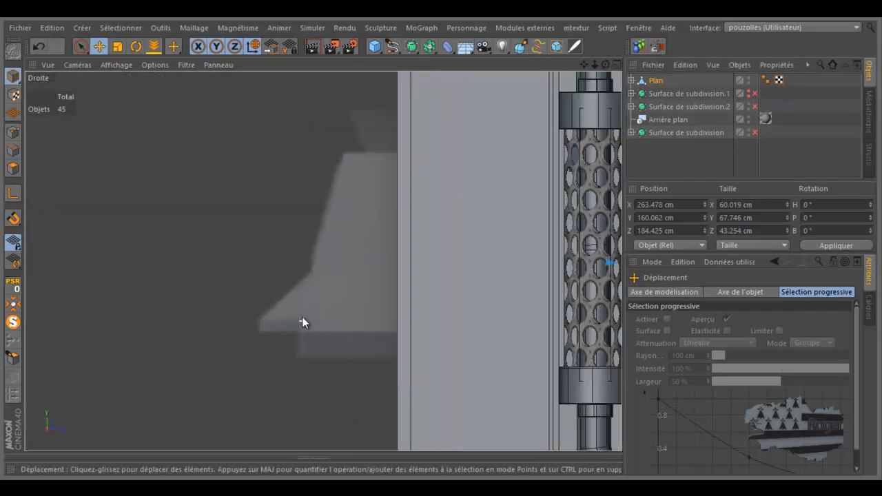
{"action": "scroll", "coordinate": [296, 306], "scroll_direction": "down", "scroll_amount": 3}
{"action": "scroll", "coordinate": [297, 305], "scroll_direction": "down", "scroll_amount": 2}
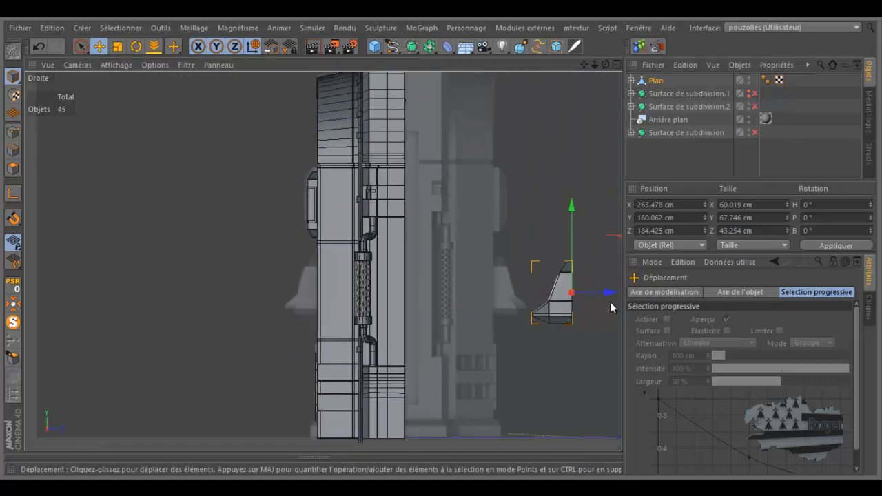
{"action": "left_click_drag", "start_coordinate": [602, 293], "coordinate": [366, 304]}
{"action": "scroll", "coordinate": [313, 314], "scroll_direction": "up", "scroll_amount": 5}
{"action": "scroll", "coordinate": [312, 303], "scroll_direction": "up", "scroll_amount": 3}
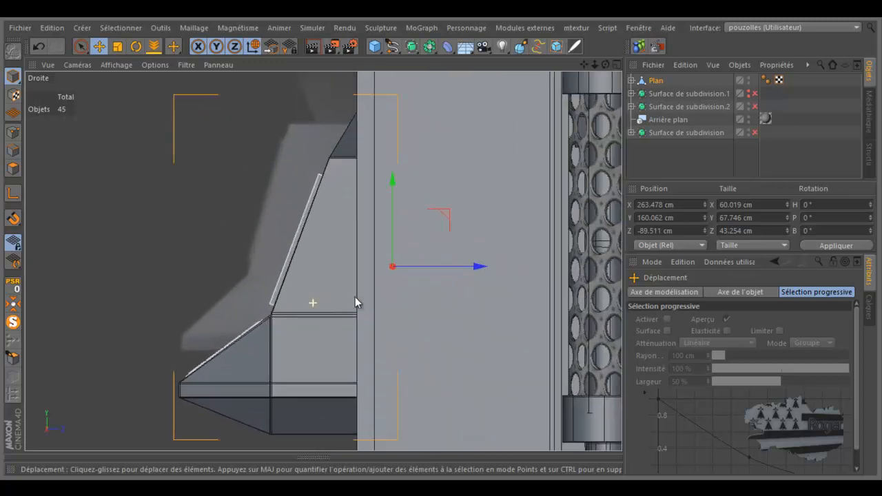
{"action": "left_click_drag", "start_coordinate": [464, 268], "coordinate": [424, 277]}
- Examine the placed console in the perspective view, then expand Surface de subdivision.1 and select its parent Plan
{"action": "middle_click", "coordinate": [343, 173]}
{"action": "middle_click", "coordinate": [305, 182]}
{"action": "scroll", "coordinate": [392, 205], "scroll_direction": "up", "scroll_amount": 5}
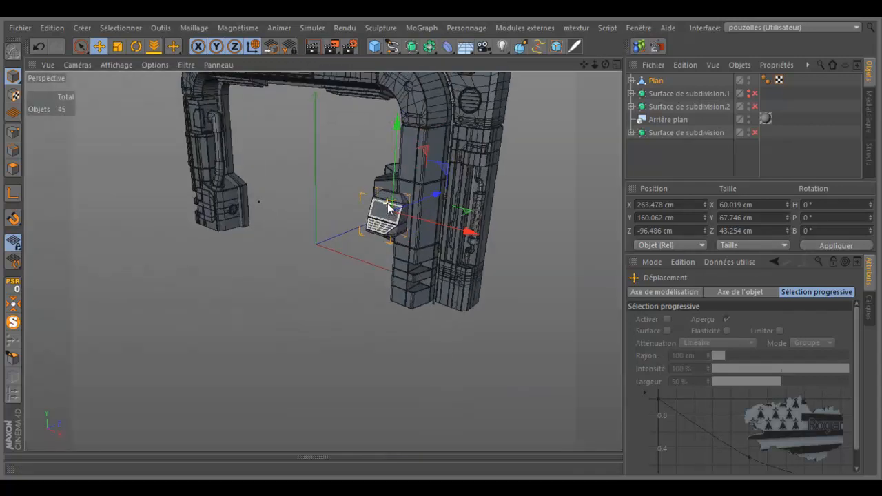
{"action": "scroll", "coordinate": [391, 205], "scroll_direction": "up", "scroll_amount": 4}
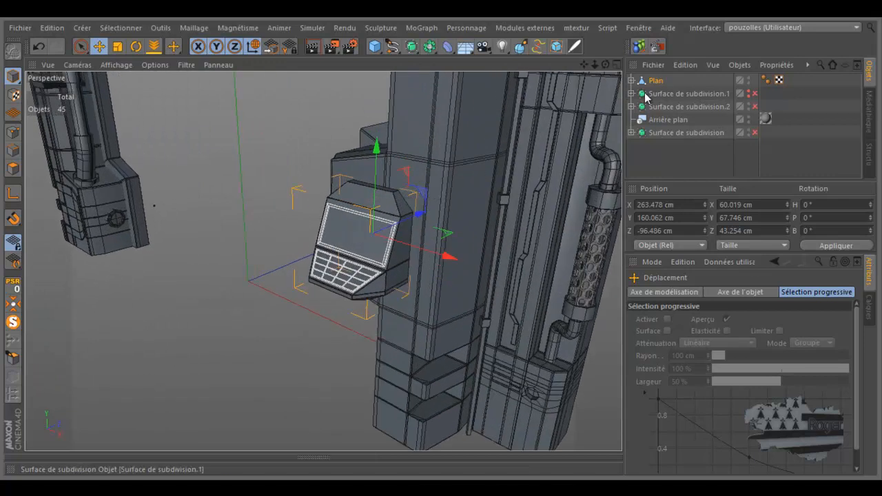
{"action": "left_click", "coordinate": [631, 94]}
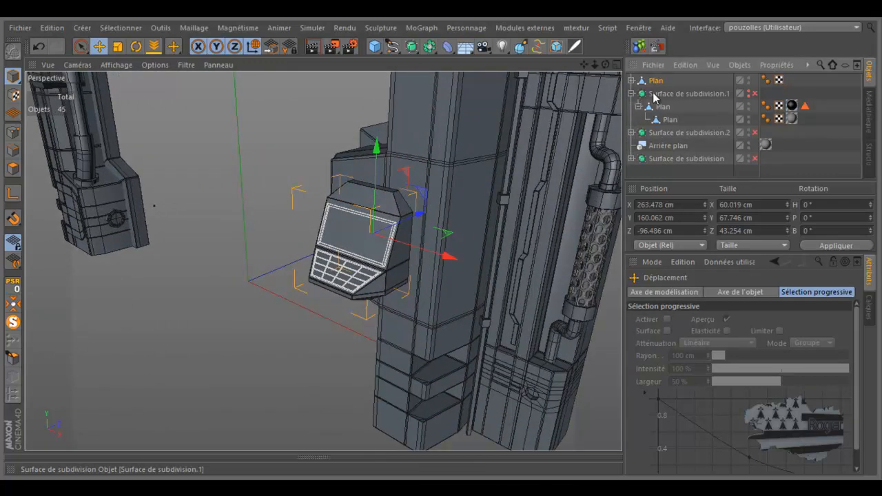
{"action": "mouse_move", "coordinate": [655, 83]}
{"action": "left_mouse_down"}
{"action": "mouse_move", "coordinate": [670, 118]}
{"action": "mouse_move", "coordinate": [665, 81]}
{"action": "left_mouse_up"}
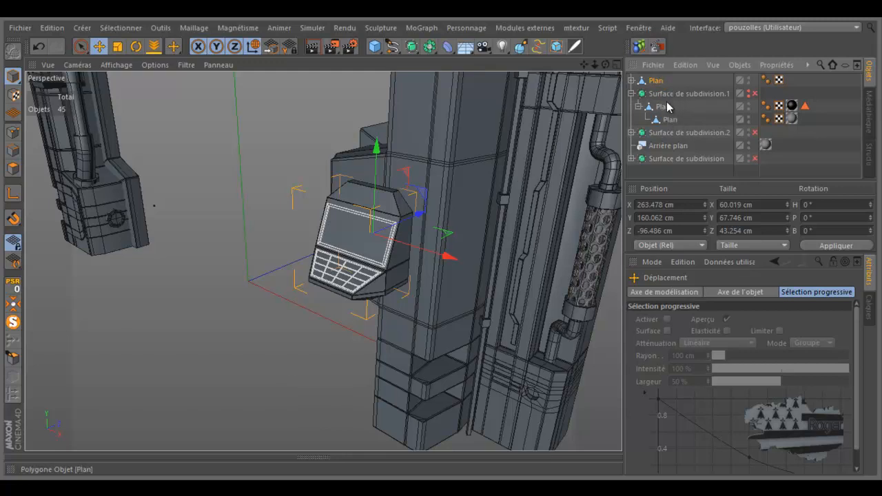
{"action": "left_click", "coordinate": [663, 107]}
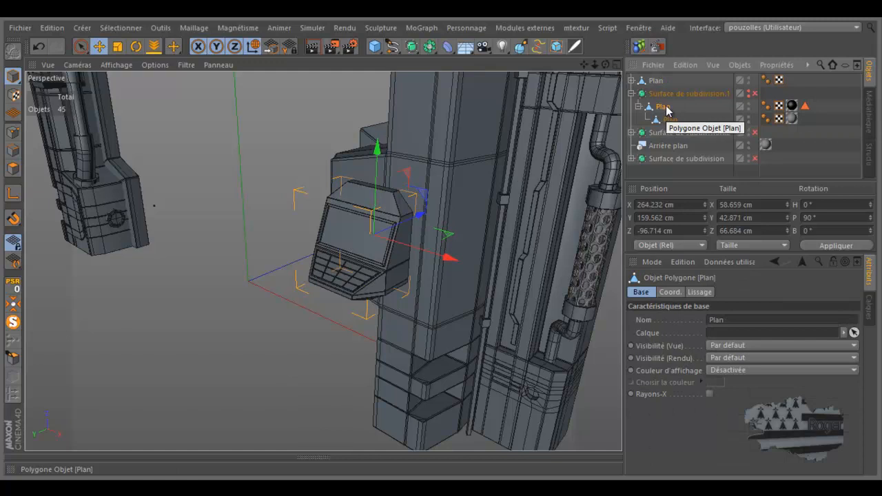
{"action": "left_click", "coordinate": [714, 96]}
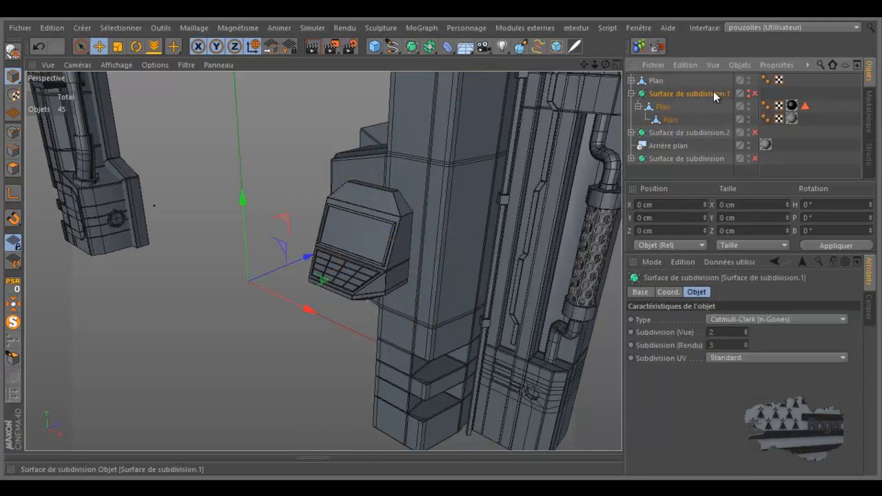
{"action": "key", "text": "Delete"}
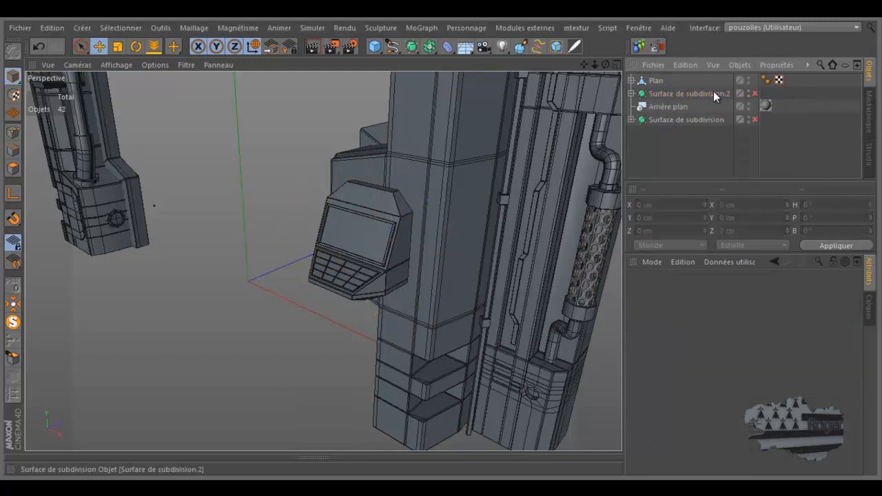
{"action": "left_click", "coordinate": [39, 41]}
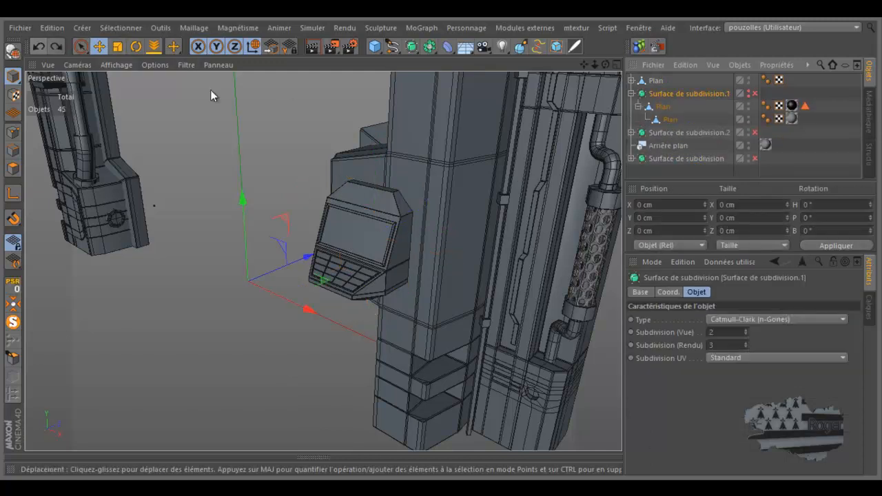
- Hide the top-level Plan console and show the finished console in Surface de subdivision.1
{"action": "left_click", "coordinate": [749, 90]}
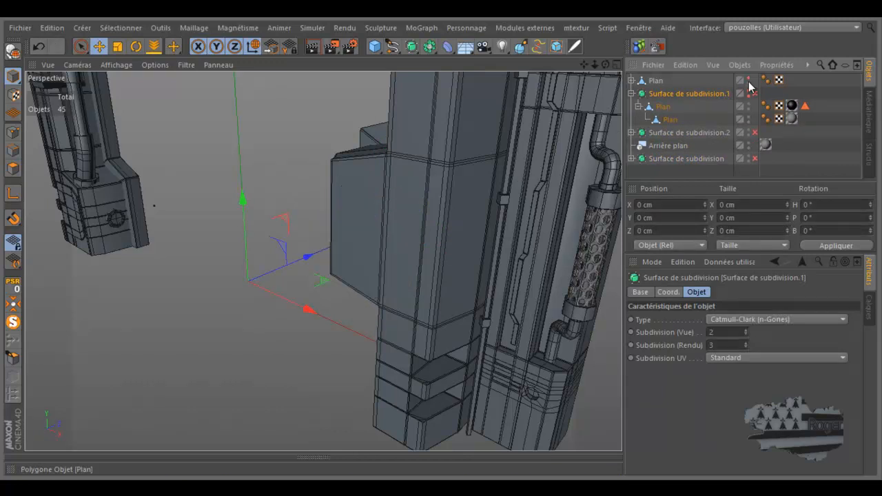
{"action": "left_click", "coordinate": [753, 94]}
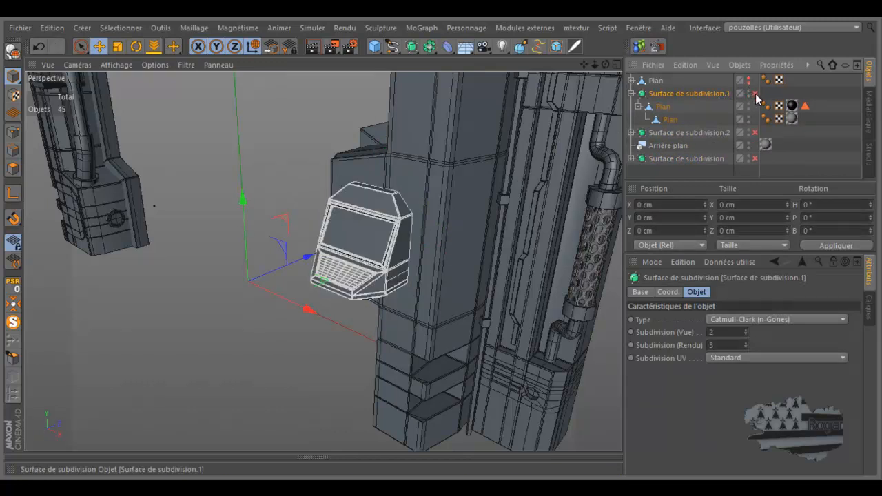
{"action": "scroll", "coordinate": [353, 282], "scroll_direction": "up", "scroll_amount": 3}
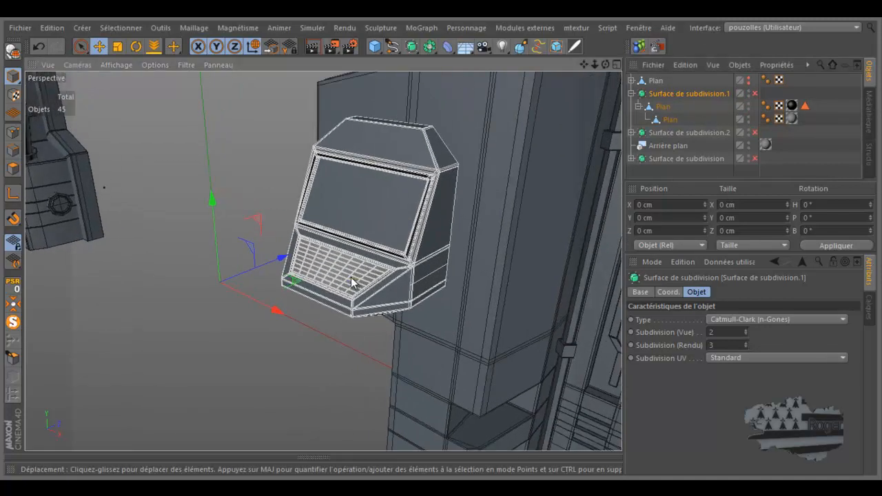
{"action": "scroll", "coordinate": [351, 281], "scroll_direction": "up", "scroll_amount": 8}
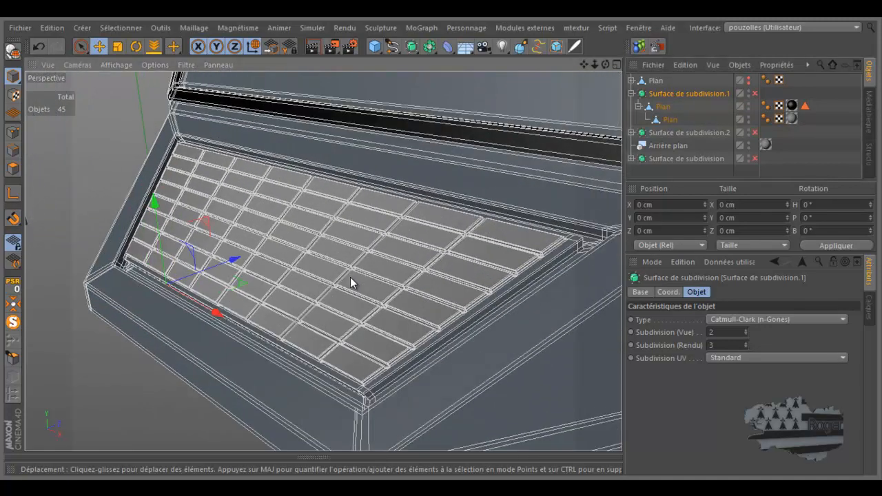
- Select the parent Plan in Surface de subdivision.1 and examine its keyboard keys, grooves and reinforcing edge loops up close
{"action": "left_click", "coordinate": [663, 107]}
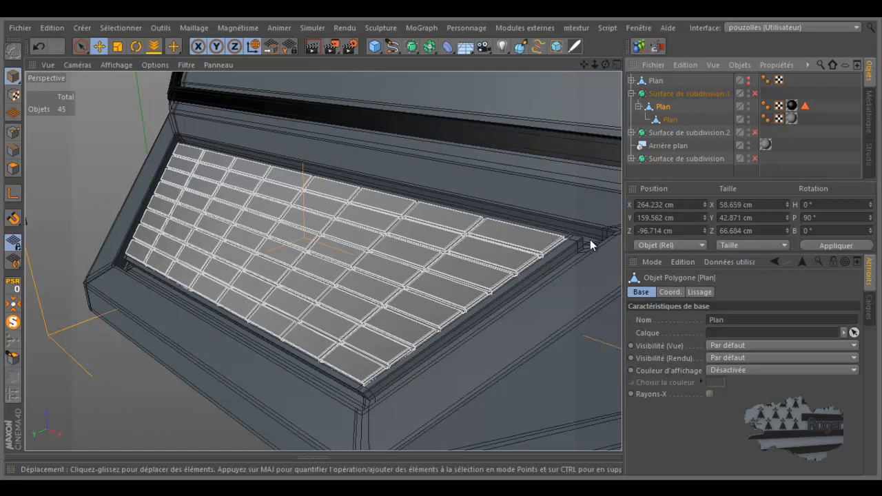
{"action": "scroll", "coordinate": [593, 246], "scroll_direction": "up", "scroll_amount": 8}
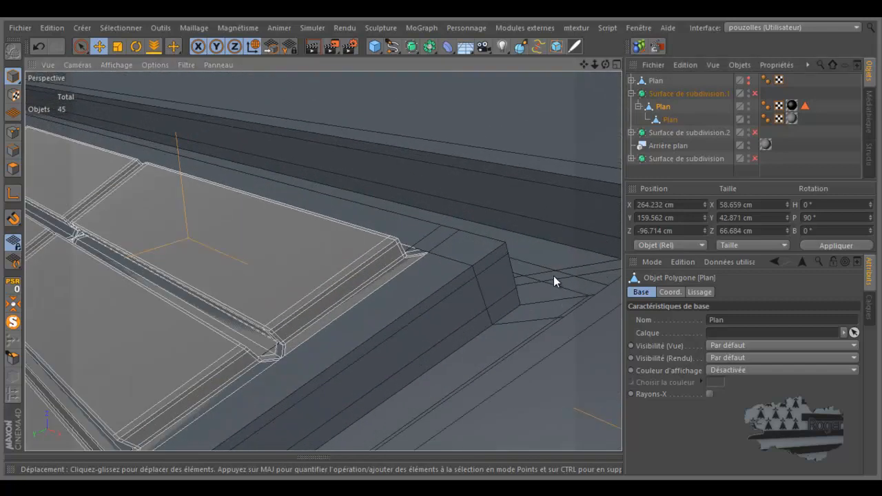
{"action": "scroll", "coordinate": [551, 273], "scroll_direction": "down", "scroll_amount": 10}
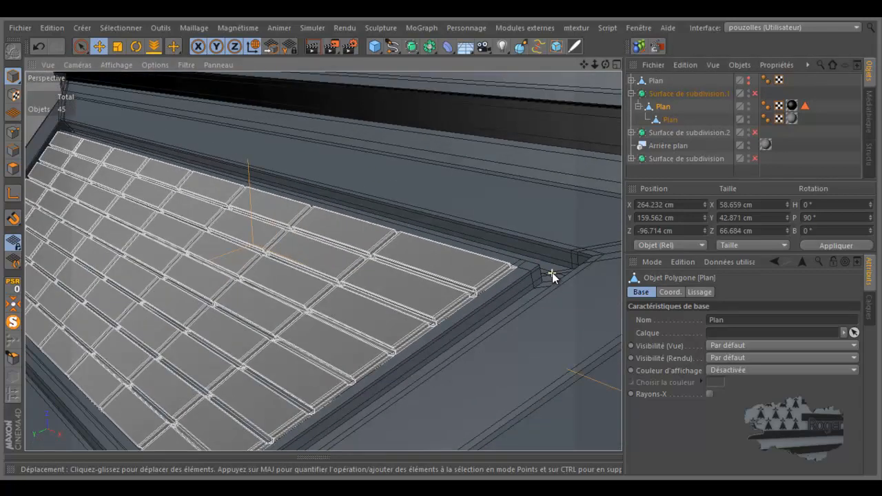
{"action": "scroll", "coordinate": [552, 271], "scroll_direction": "down", "scroll_amount": 4}
{"action": "scroll", "coordinate": [361, 399], "scroll_direction": "up", "scroll_amount": 6}
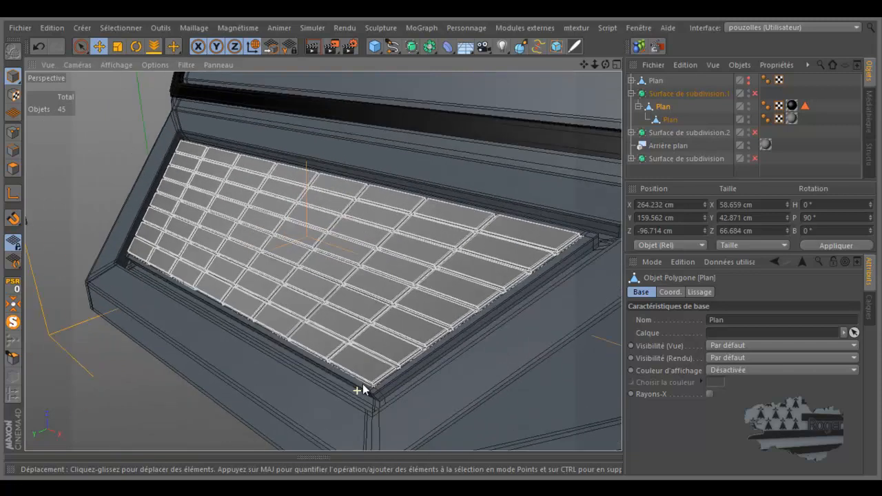
{"action": "scroll", "coordinate": [384, 390], "scroll_direction": "up", "scroll_amount": 8}
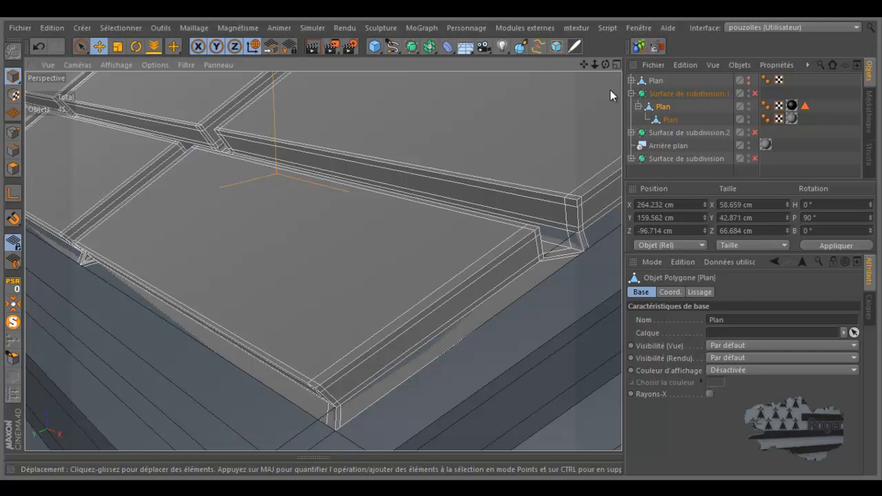
{"action": "left_click_drag", "start_coordinate": [605, 64], "coordinate": [441, 241]}
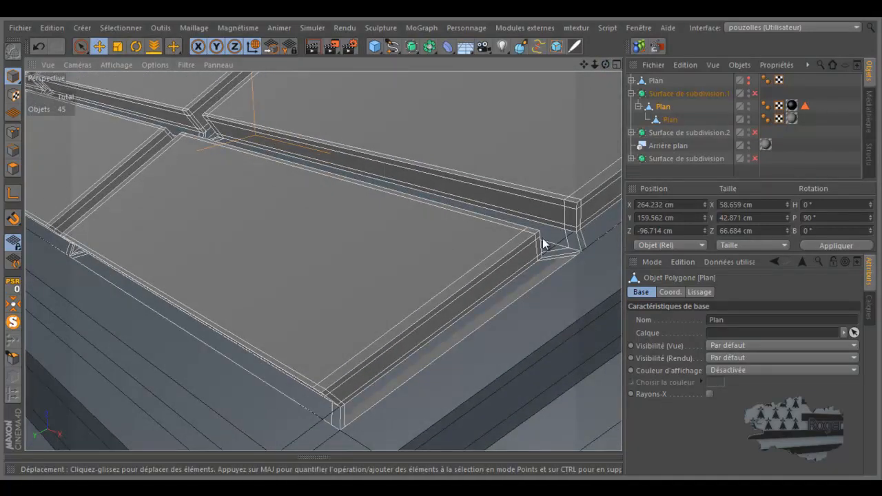
{"action": "scroll", "coordinate": [465, 233], "scroll_direction": "down", "scroll_amount": 3}
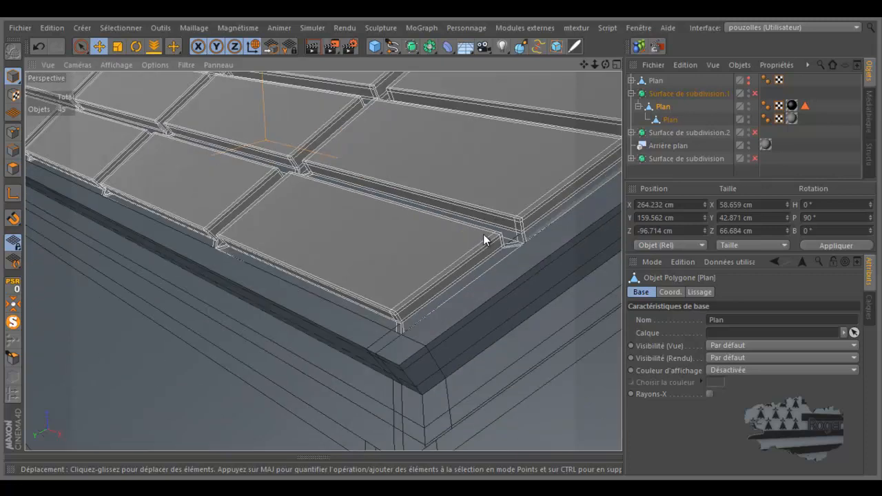
{"action": "scroll", "coordinate": [540, 218], "scroll_direction": "up", "scroll_amount": 5}
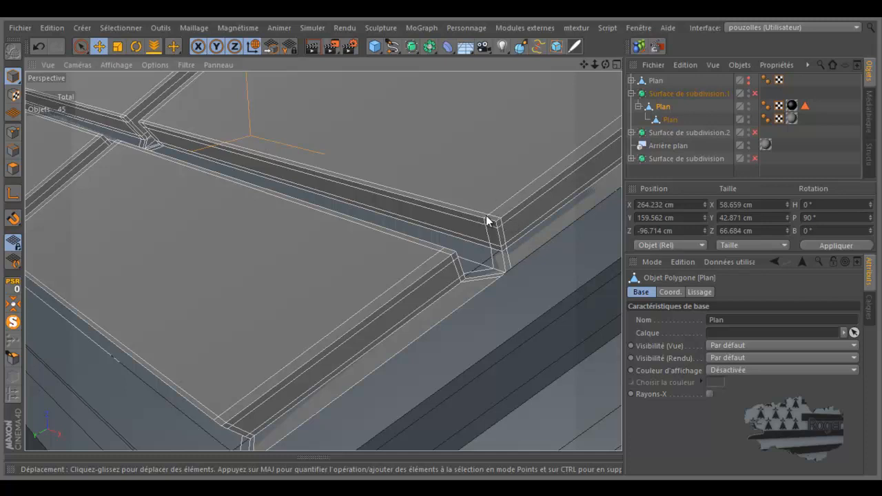
{"action": "scroll", "coordinate": [489, 218], "scroll_direction": "down", "scroll_amount": 5}
{"action": "left_click_drag", "start_coordinate": [492, 293], "coordinate": [421, 332], "text": "alt"}
{"action": "left_click_drag", "start_coordinate": [458, 187], "coordinate": [364, 200], "text": "alt"}
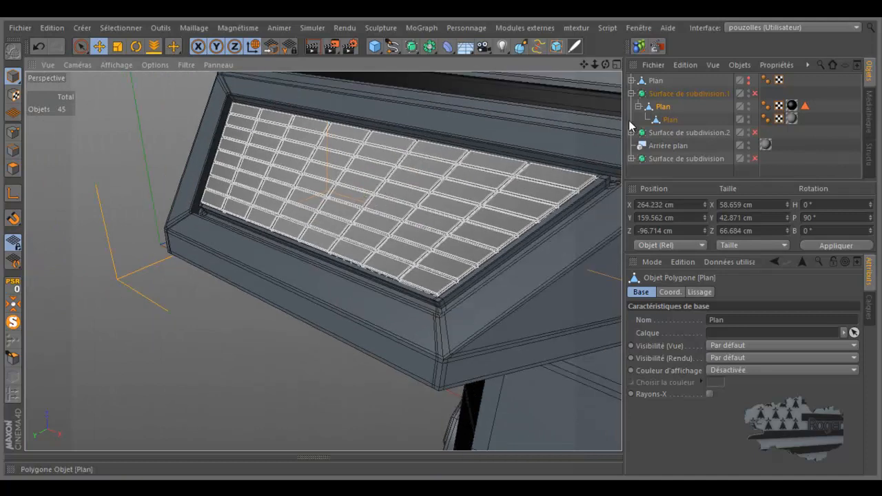
- Enable Surface de subdivision.1, preview its render, and select both of its Plan meshes in point mode to check the point count
{"action": "left_click", "coordinate": [754, 93]}
{"action": "left_click_drag", "start_coordinate": [365, 270], "coordinate": [293, 253], "text": "alt"}
{"action": "left_click", "coordinate": [312, 46]}
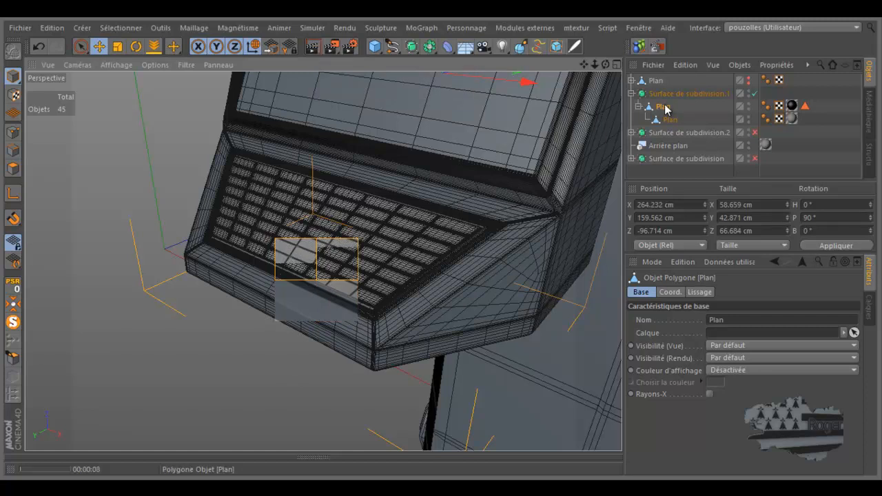
{"action": "left_click_drag", "start_coordinate": [689, 108], "coordinate": [651, 128]}
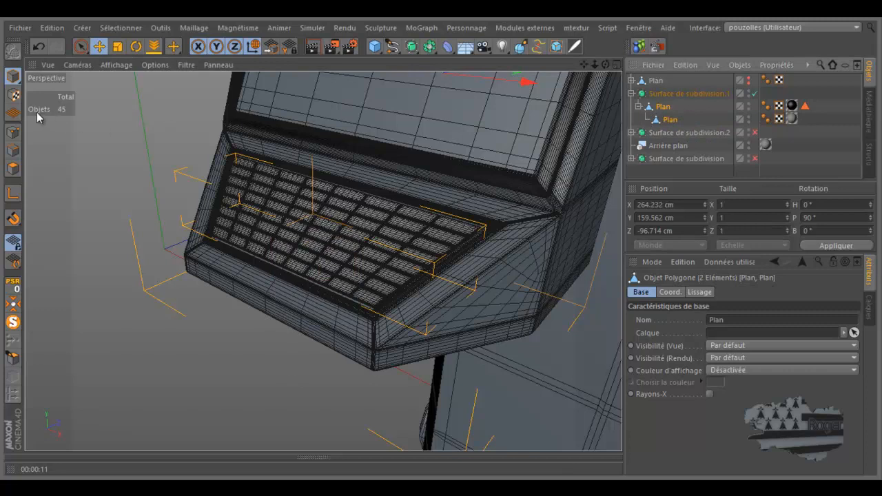
{"action": "left_click", "coordinate": [15, 133]}
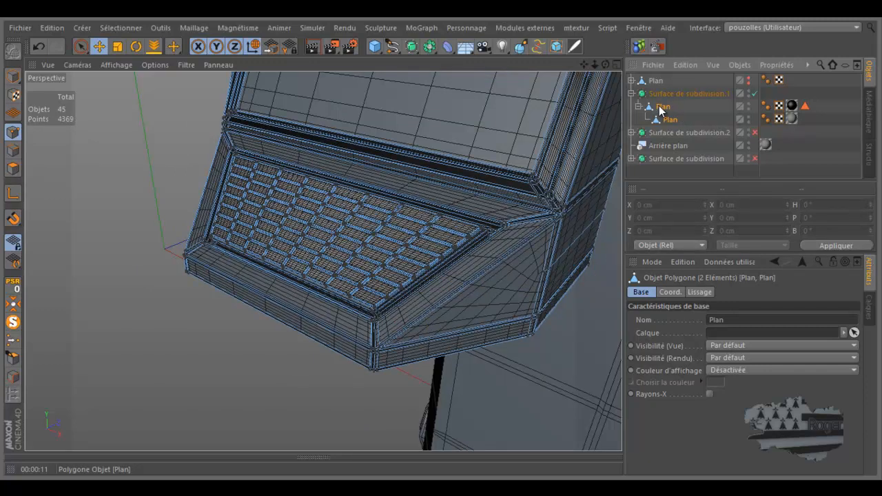
- Hide Surface de subdivision.1, show the top-level Plan console, and select it with its three child Plans to compare the point count
{"action": "left_click", "coordinate": [752, 94]}
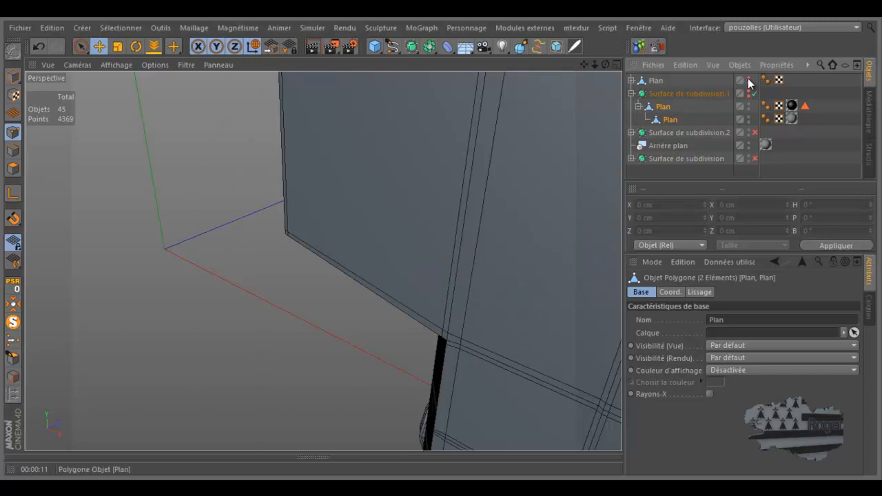
{"action": "left_click", "coordinate": [748, 79]}
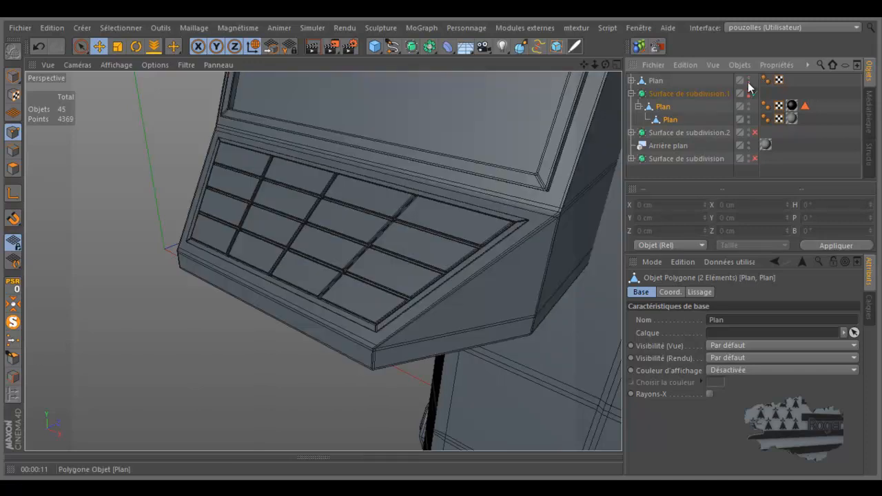
{"action": "left_click", "coordinate": [631, 80]}
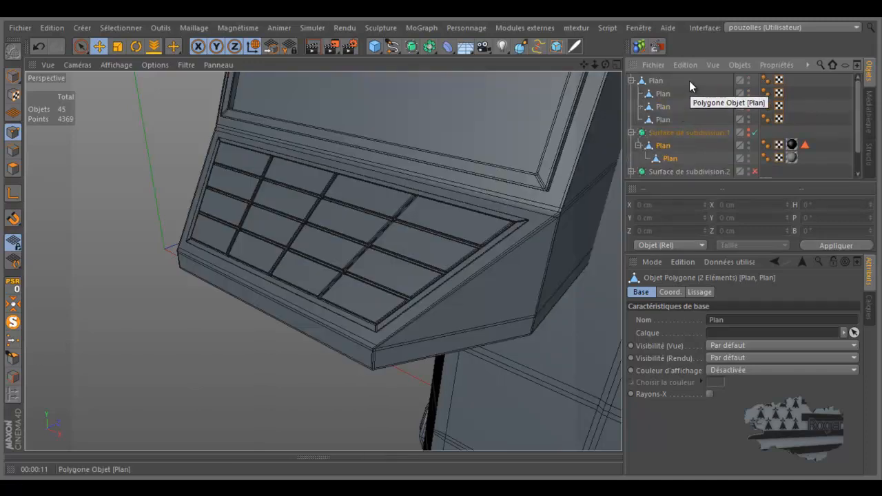
{"action": "left_click", "coordinate": [646, 124], "text": "shift"}
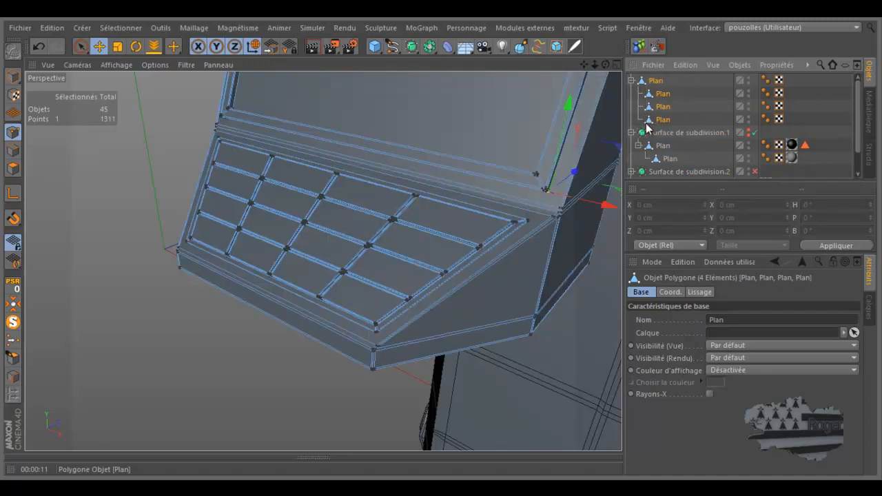
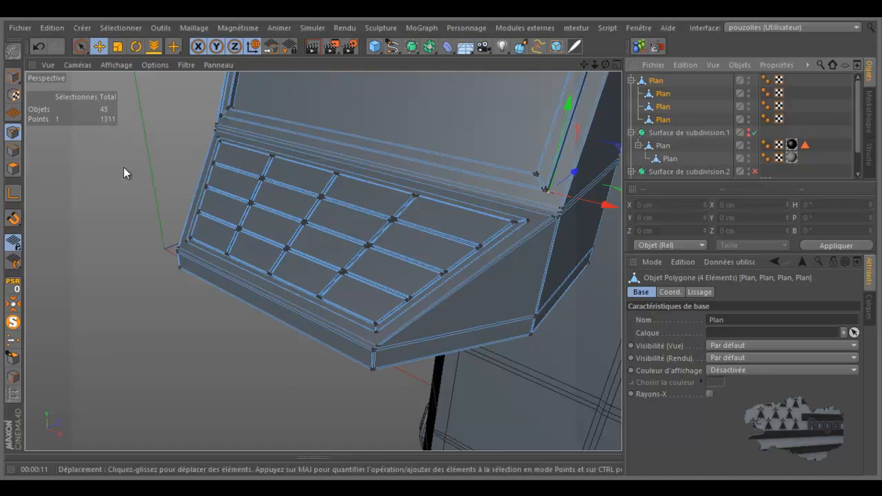
- Delete Surface de subdivision.1 with its console meshes and collapse the remaining top-level Plan hierarchy
{"action": "left_click_drag", "start_coordinate": [225, 209], "coordinate": [414, 142], "text": "alt"}
{"action": "left_click", "coordinate": [674, 134]}
{"action": "key", "text": "Delete"}
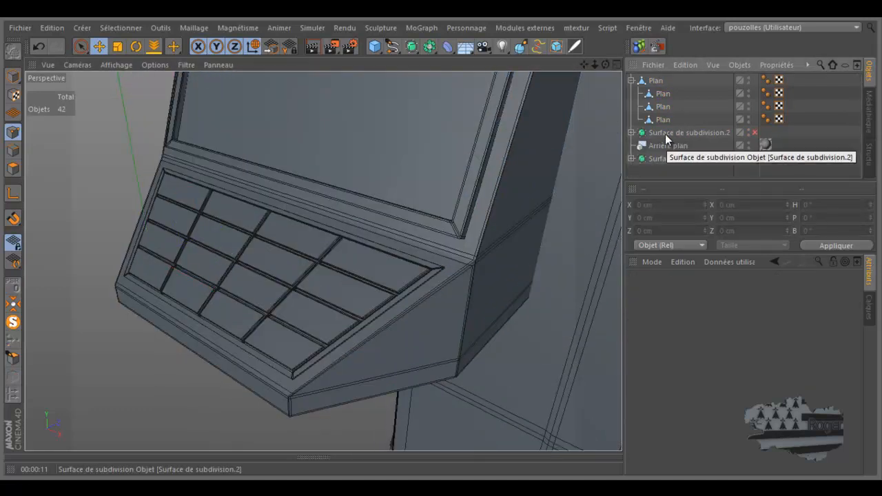
{"action": "left_click", "coordinate": [631, 81]}
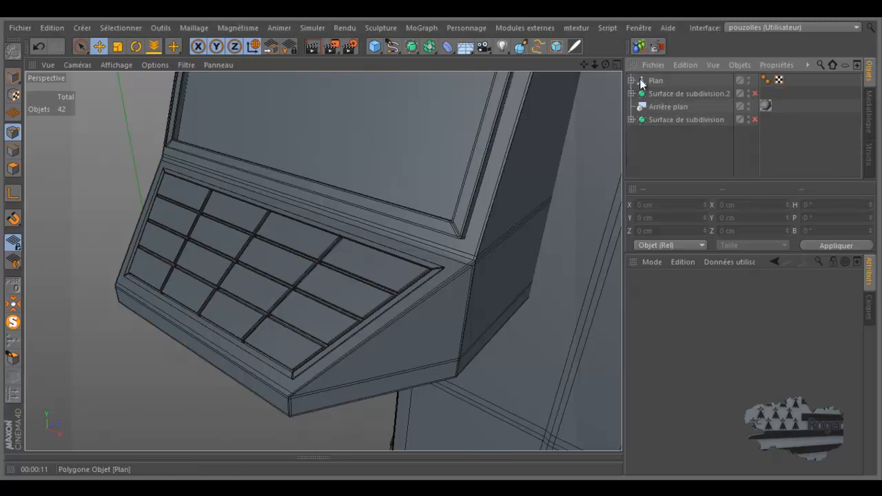
- Place the Plan console and its children inside the Neutre null of Surface de subdivision.2
{"action": "scroll", "coordinate": [408, 258], "scroll_direction": "down", "scroll_amount": 4}
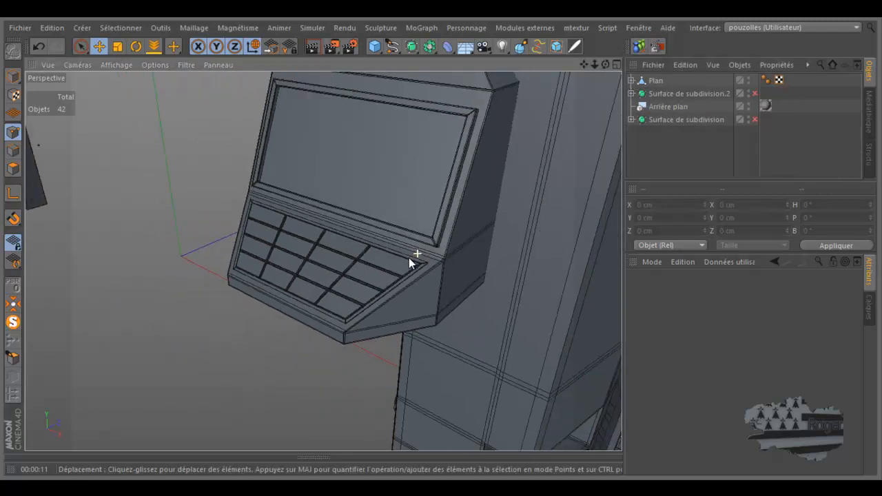
{"action": "scroll", "coordinate": [496, 185], "scroll_direction": "down", "scroll_amount": 6}
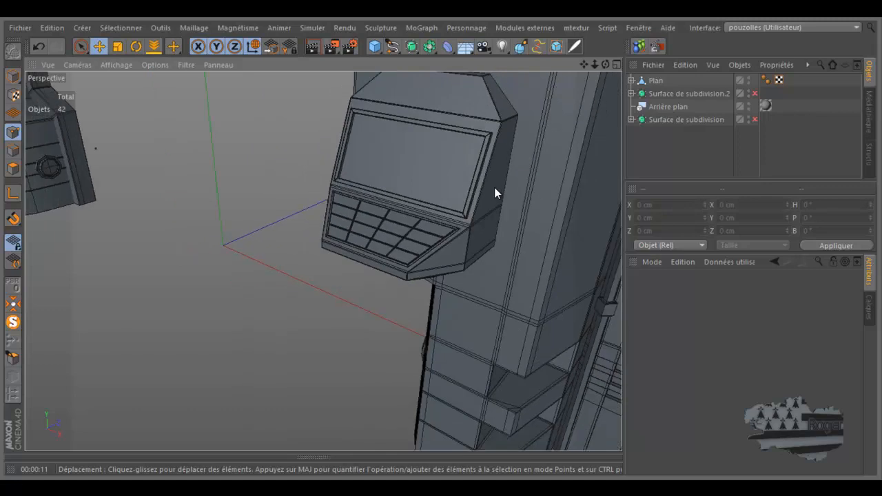
{"action": "left_click", "coordinate": [631, 94]}
{"action": "left_click_drag", "start_coordinate": [657, 82], "coordinate": [673, 114]}
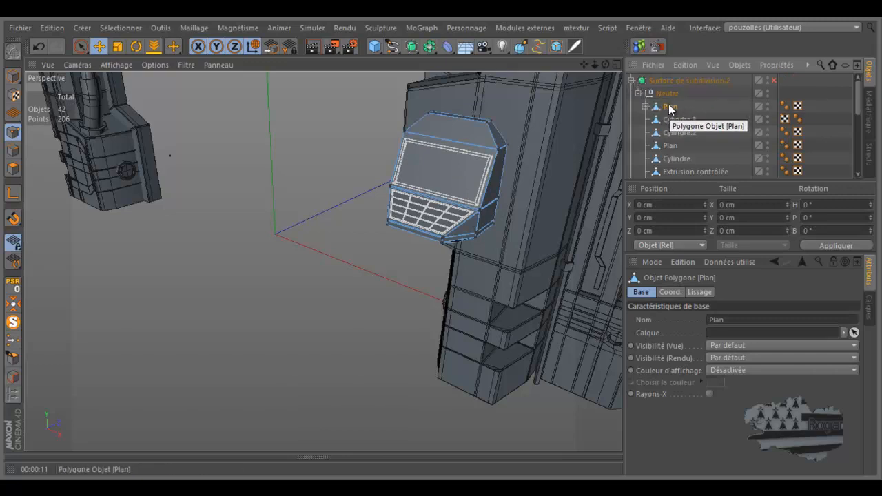
- Look through the objects under Neutre, then widen the viewport and examine the console on the whole door frame
{"action": "scroll", "coordinate": [687, 117], "scroll_direction": "down", "scroll_amount": 3}
{"action": "scroll", "coordinate": [687, 117], "scroll_direction": "down", "scroll_amount": 2}
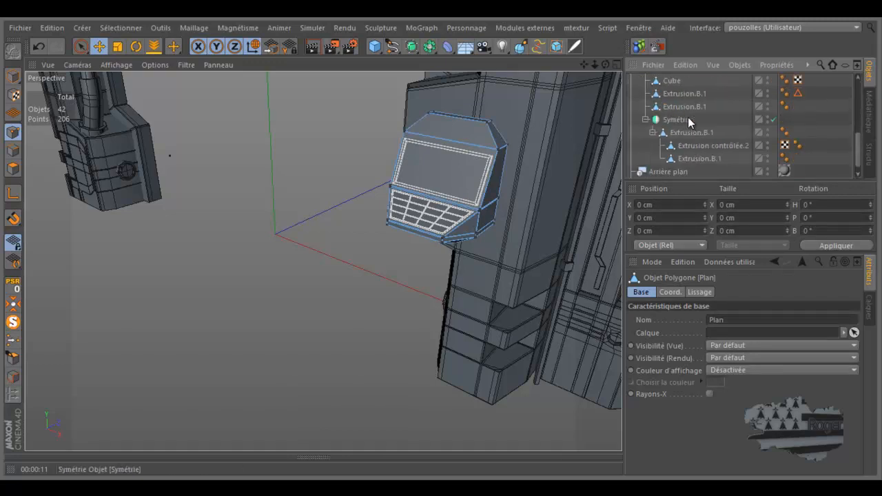
{"action": "scroll", "coordinate": [688, 118], "scroll_direction": "down", "scroll_amount": 1}
{"action": "scroll", "coordinate": [688, 120], "scroll_direction": "up", "scroll_amount": 2}
{"action": "scroll", "coordinate": [688, 119], "scroll_direction": "up", "scroll_amount": 5}
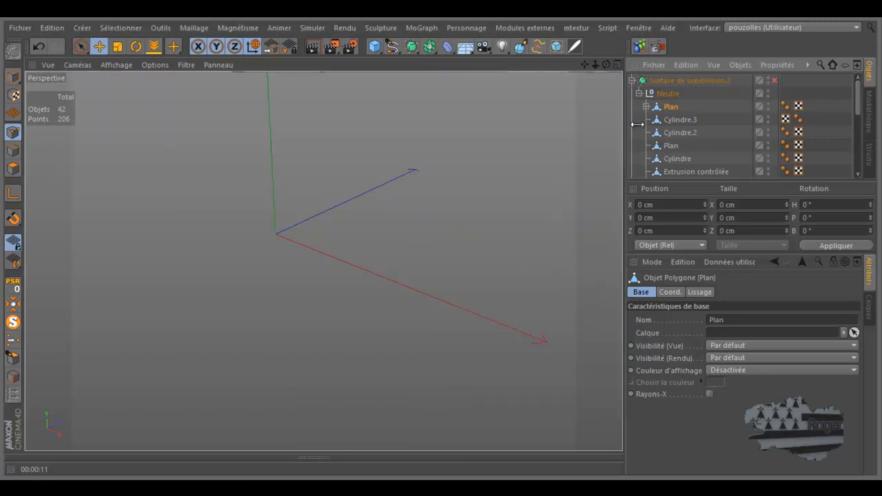
{"action": "left_click_drag", "start_coordinate": [627, 122], "coordinate": [662, 126]}
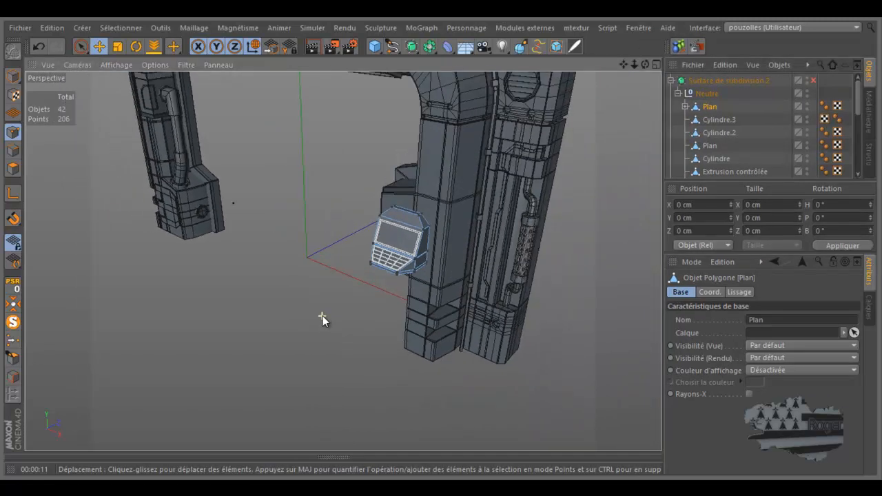
{"action": "left_click_drag", "start_coordinate": [322, 316], "coordinate": [336, 289], "text": "alt"}
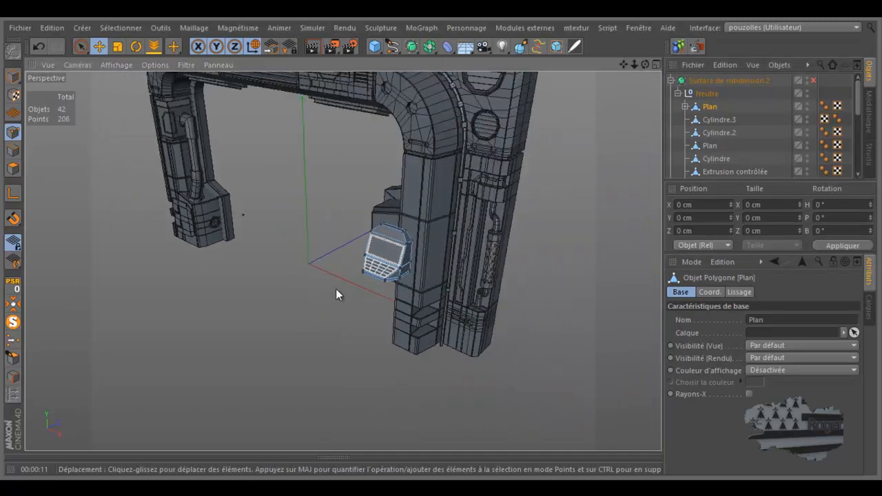
- Show the door post above the console in the front view, enlarge the object list and select the first Extrusion.B.1 after the Cubes
{"action": "middle_click", "coordinate": [414, 167]}
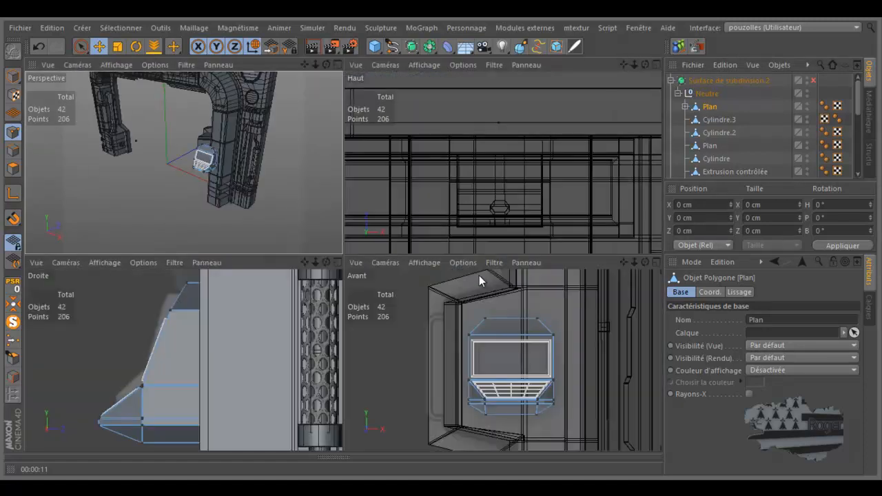
{"action": "middle_click", "coordinate": [512, 306]}
{"action": "scroll", "coordinate": [470, 354], "scroll_direction": "down", "scroll_amount": 4}
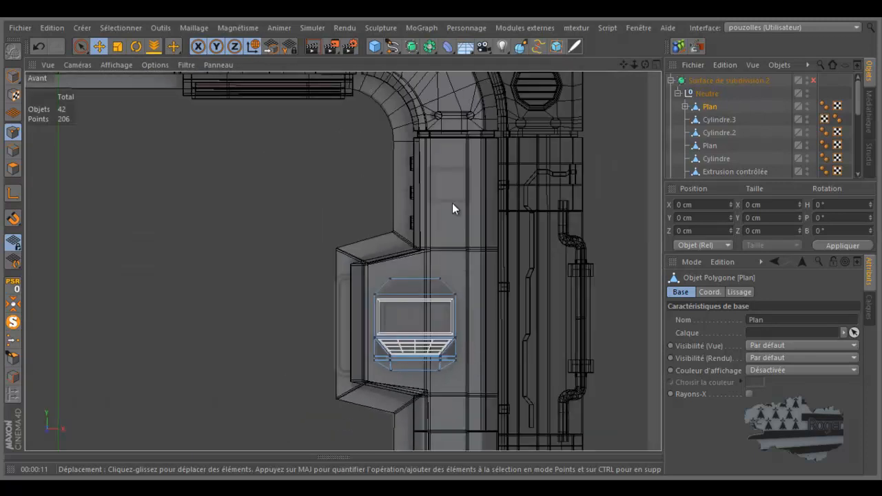
{"action": "scroll", "coordinate": [443, 165], "scroll_direction": "up", "scroll_amount": 5}
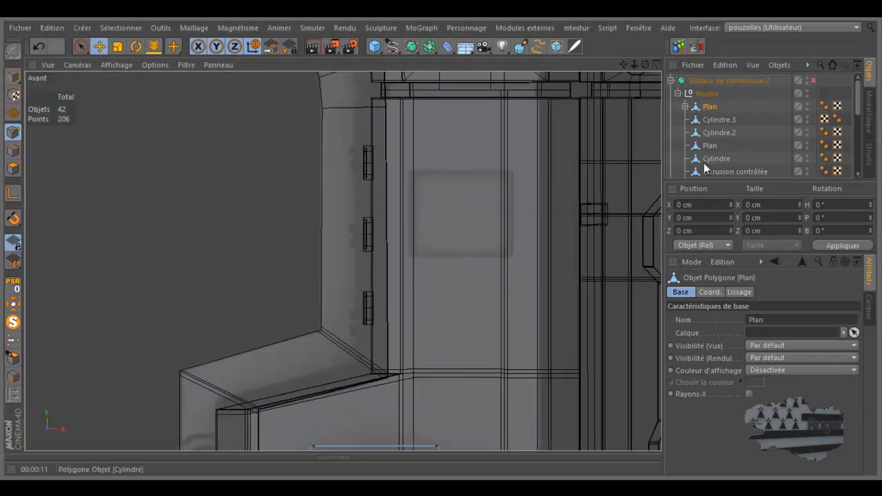
{"action": "left_click_drag", "start_coordinate": [714, 180], "coordinate": [718, 244]}
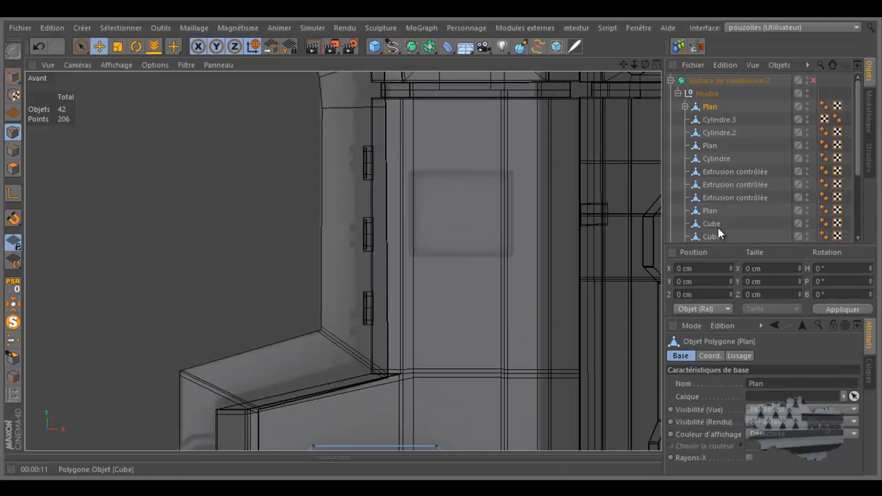
{"action": "scroll", "coordinate": [719, 200], "scroll_direction": "down", "scroll_amount": 3}
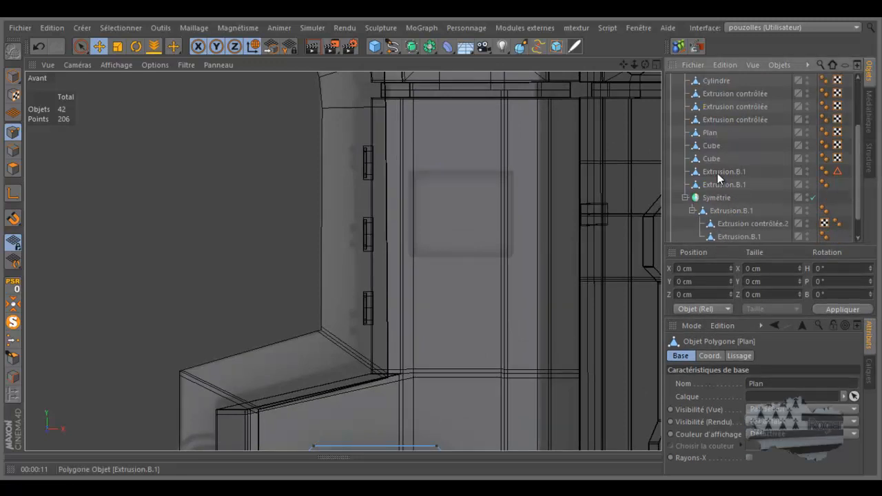
{"action": "left_click", "coordinate": [717, 172]}
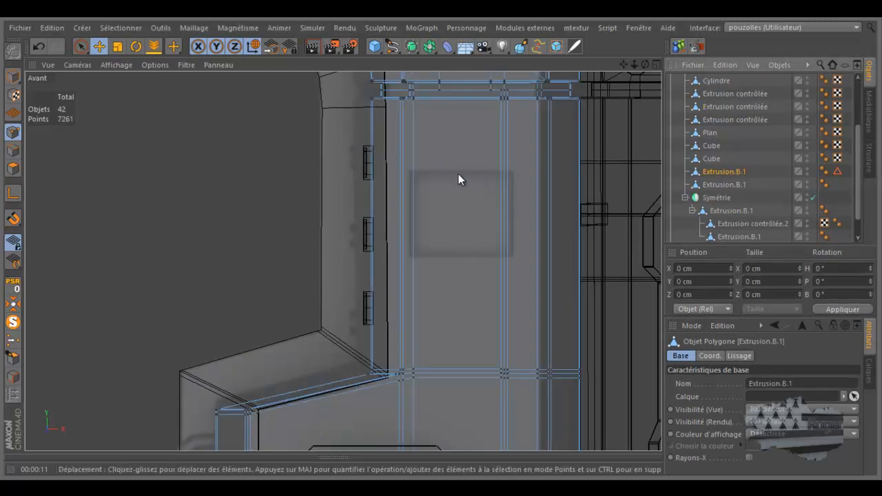
- Select the post's front polygon over the blurred rectangular detail of the reference image, using polygon mode and the Move tool
{"action": "scroll", "coordinate": [470, 179], "scroll_direction": "up", "scroll_amount": 5}
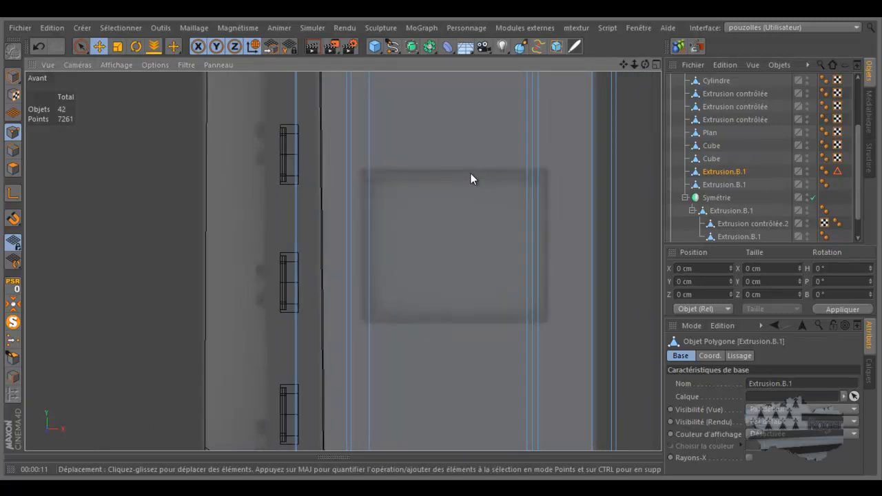
{"action": "scroll", "coordinate": [460, 180], "scroll_direction": "down", "scroll_amount": 4}
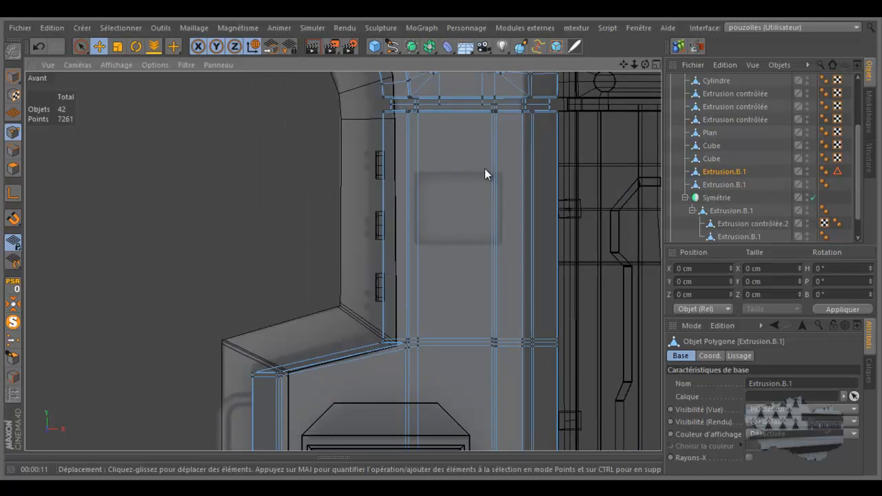
{"action": "scroll", "coordinate": [485, 174], "scroll_direction": "down", "scroll_amount": 1}
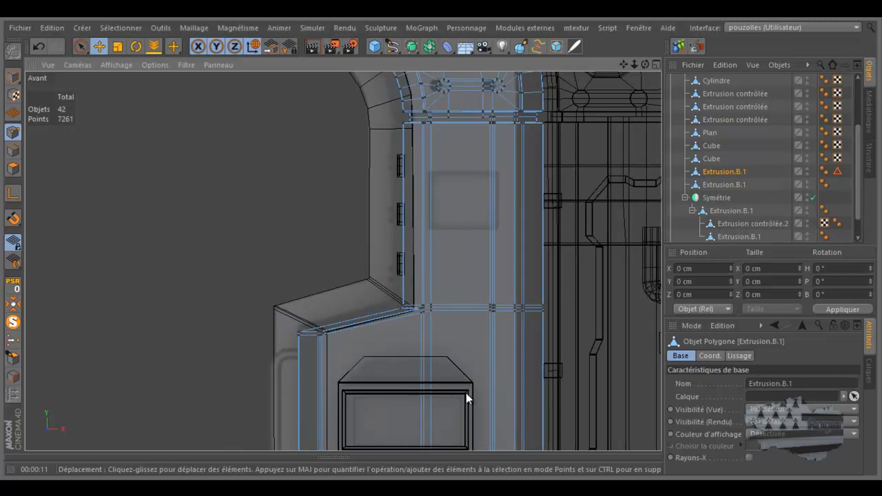
{"action": "scroll", "coordinate": [500, 176], "scroll_direction": "up", "scroll_amount": 10}
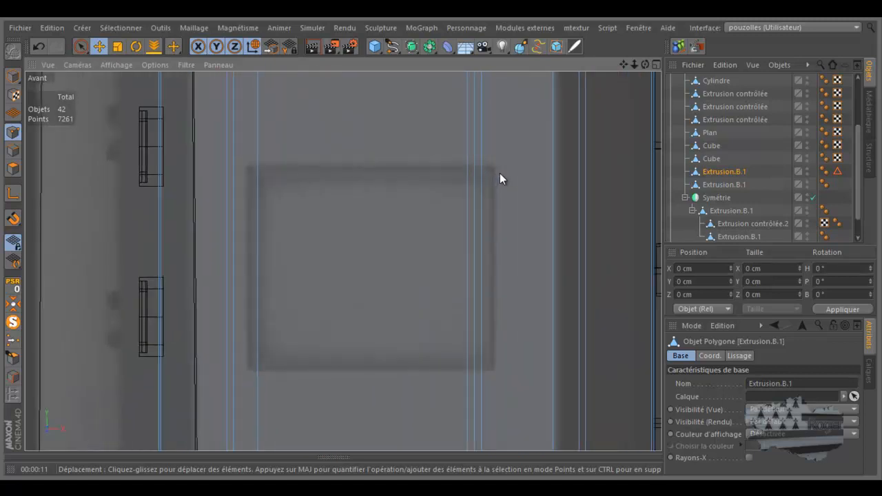
{"action": "left_click", "coordinate": [12, 169]}
{"action": "left_click", "coordinate": [116, 48]}
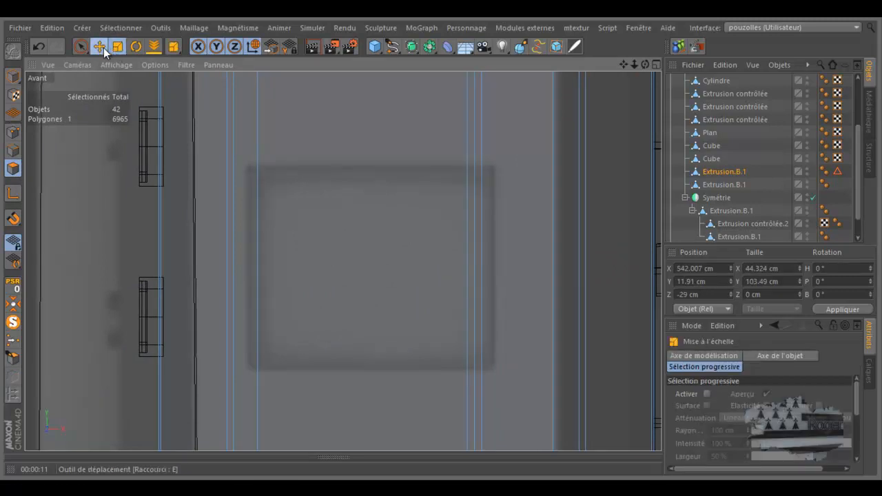
{"action": "left_click", "coordinate": [100, 47]}
{"action": "left_click", "coordinate": [382, 243]}
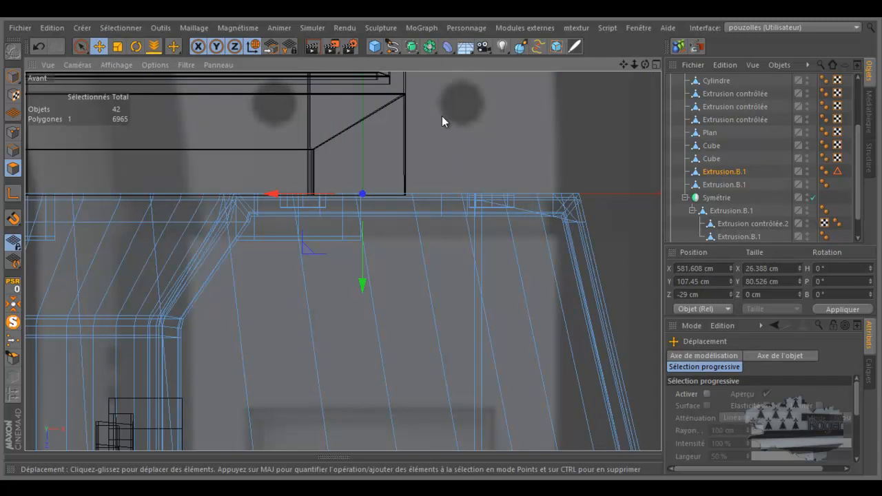
- Add a Plane primitive on the selected front polygon of the post and align the work plane on Y
{"action": "left_click", "coordinate": [375, 45]}
{"action": "left_click", "coordinate": [518, 88]}
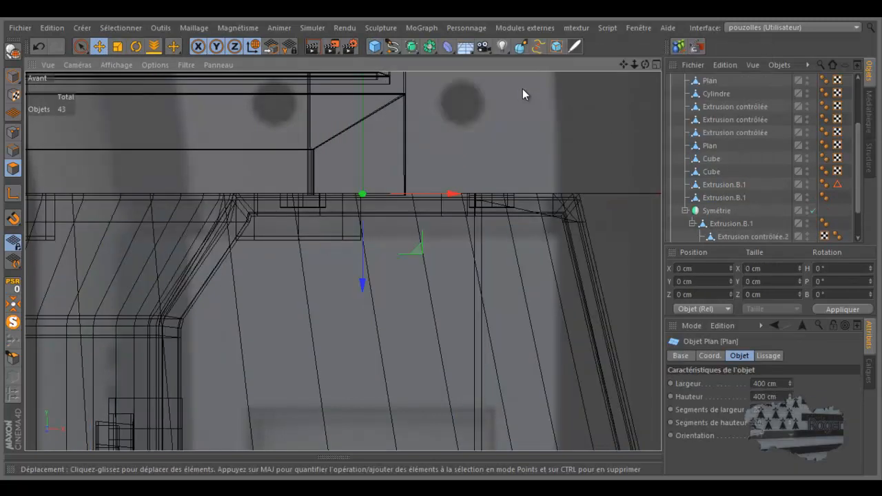
{"action": "left_click", "coordinate": [288, 47]}
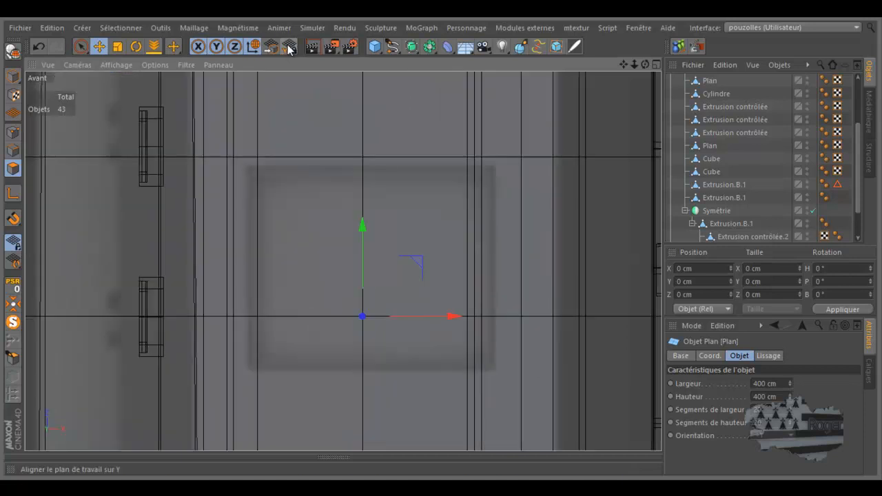
- In model mode, narrow the new Plane to a width of about 44 cm to match the rectangular detail on the post
{"action": "scroll", "coordinate": [414, 178], "scroll_direction": "down", "scroll_amount": 1}
{"action": "scroll", "coordinate": [414, 180], "scroll_direction": "down", "scroll_amount": 2}
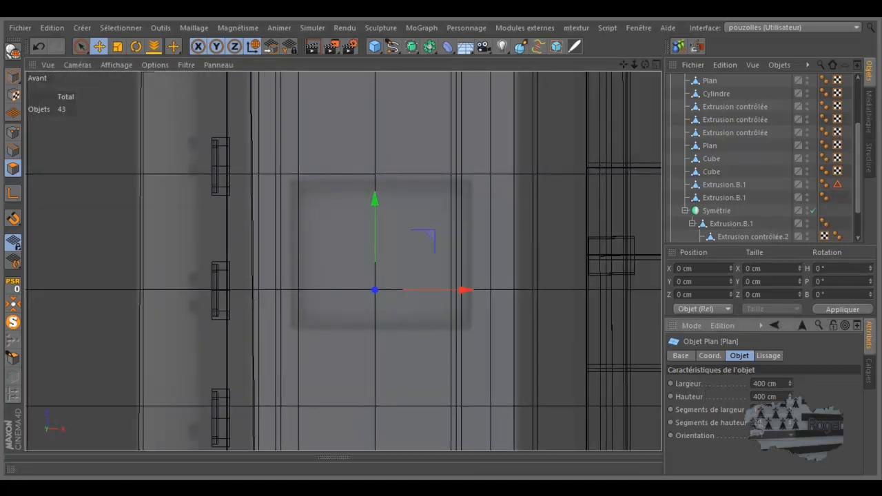
{"action": "scroll", "coordinate": [386, 299], "scroll_direction": "down", "scroll_amount": 3}
{"action": "scroll", "coordinate": [384, 297], "scroll_direction": "down", "scroll_amount": 3}
{"action": "scroll", "coordinate": [455, 265], "scroll_direction": "down", "scroll_amount": 2}
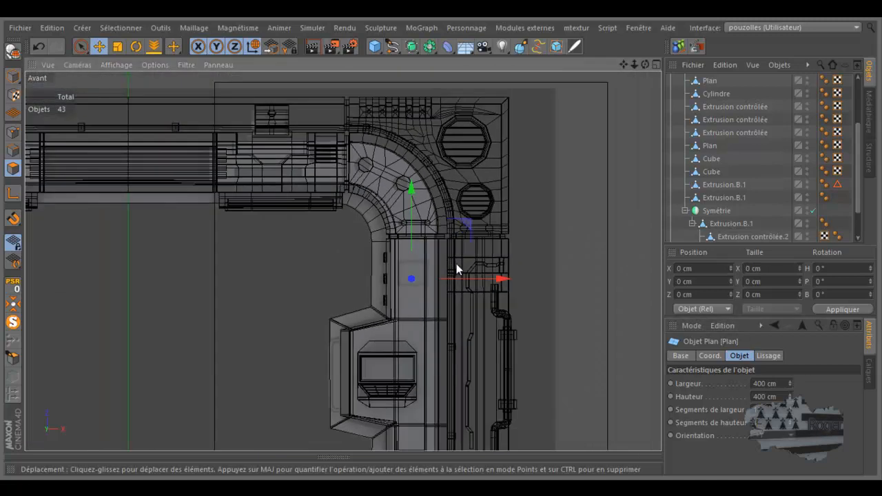
{"action": "scroll", "coordinate": [455, 265], "scroll_direction": "down", "scroll_amount": 3}
{"action": "left_click", "coordinate": [14, 77]}
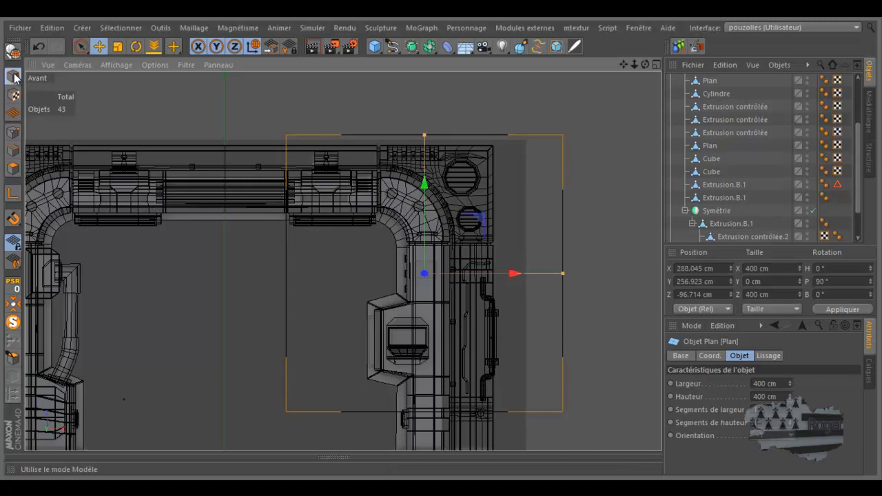
{"action": "left_click_drag", "start_coordinate": [560, 273], "coordinate": [440, 294]}
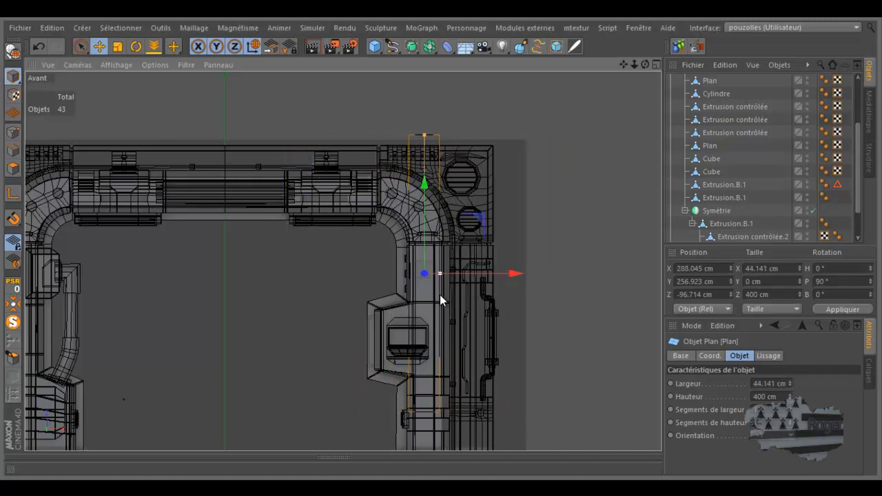
- Reduce the Plane's height to about 28 cm and move it up to Y about 262 cm, over the blurred rectangular detail
{"action": "left_click_drag", "start_coordinate": [425, 136], "coordinate": [426, 261]}
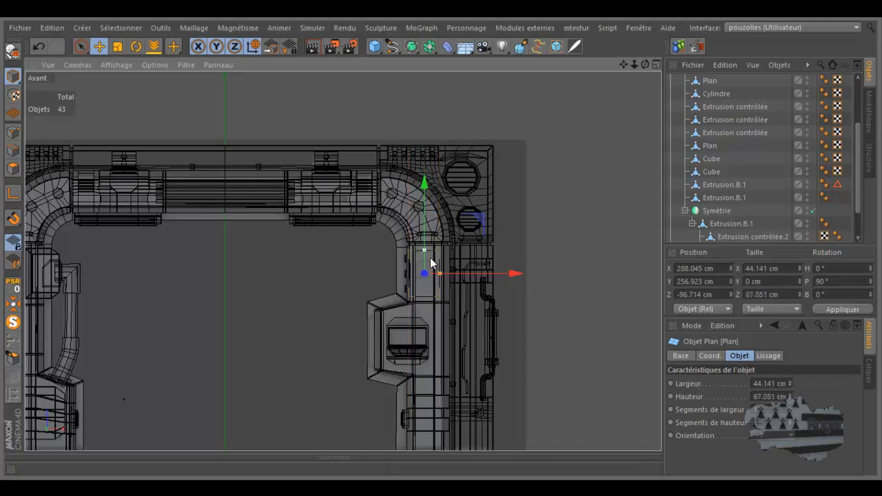
{"action": "scroll", "coordinate": [420, 279], "scroll_direction": "up", "scroll_amount": 3}
{"action": "scroll", "coordinate": [424, 286], "scroll_direction": "up", "scroll_amount": 8}
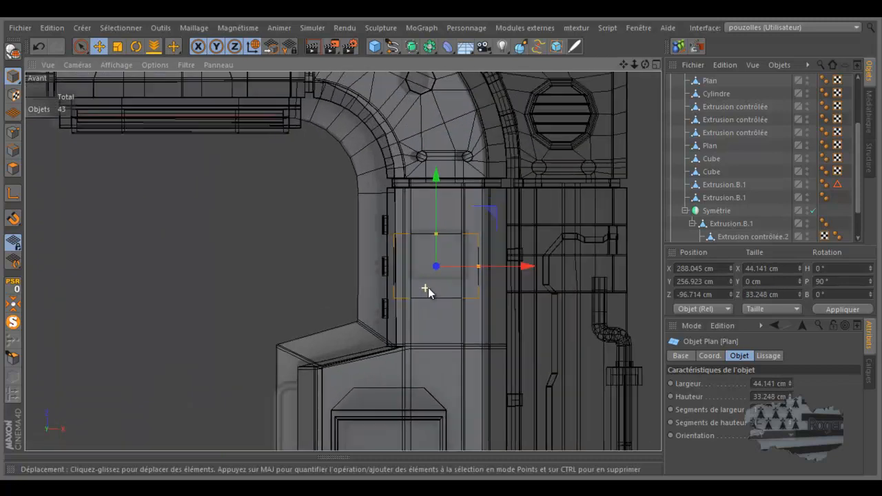
{"action": "left_click_drag", "start_coordinate": [452, 135], "coordinate": [459, 118]}
{"action": "scroll", "coordinate": [450, 195], "scroll_direction": "down", "scroll_amount": 1}
{"action": "scroll", "coordinate": [450, 195], "scroll_direction": "down", "scroll_amount": 1}
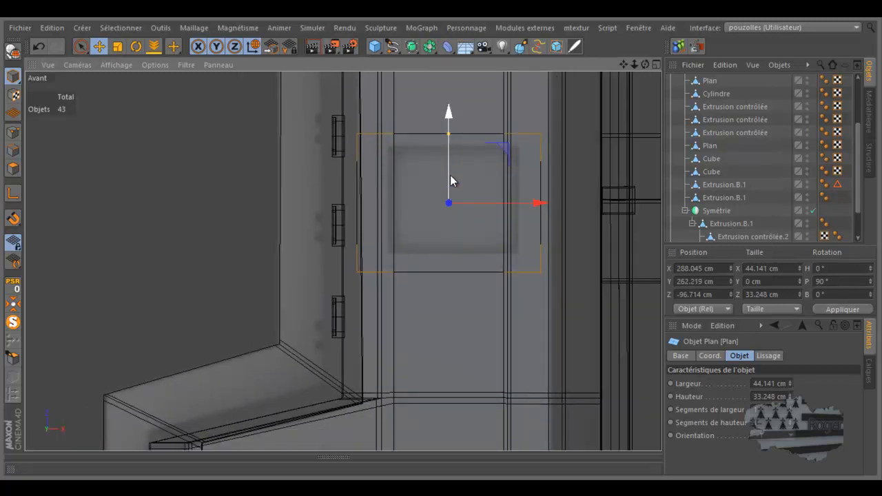
{"action": "left_click_drag", "start_coordinate": [450, 136], "coordinate": [453, 145]}
- Reselect the new Plane in the object hierarchy and convert it to an editable polygon object
{"action": "left_click", "coordinate": [560, 222]}
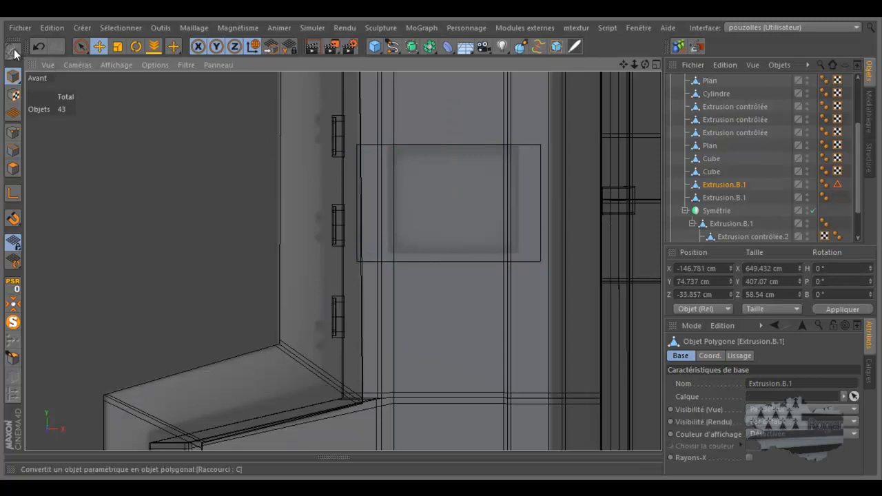
{"action": "scroll", "coordinate": [718, 95], "scroll_direction": "up", "scroll_amount": 3}
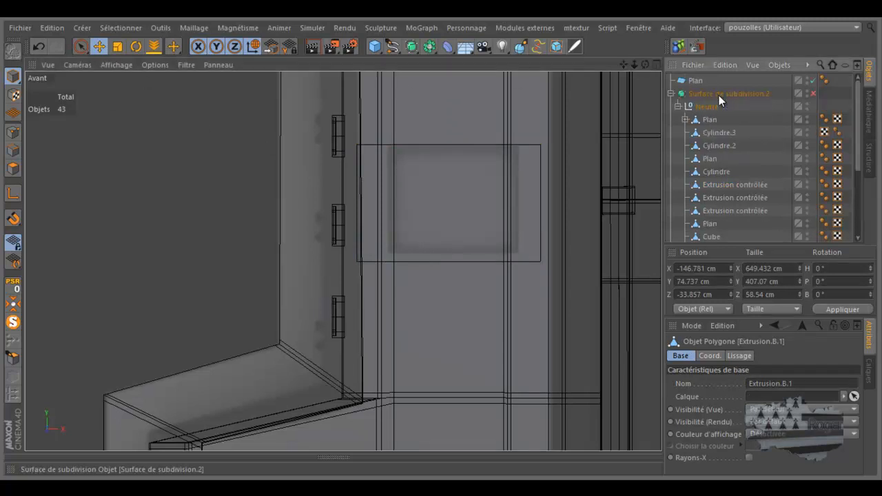
{"action": "left_click", "coordinate": [695, 80]}
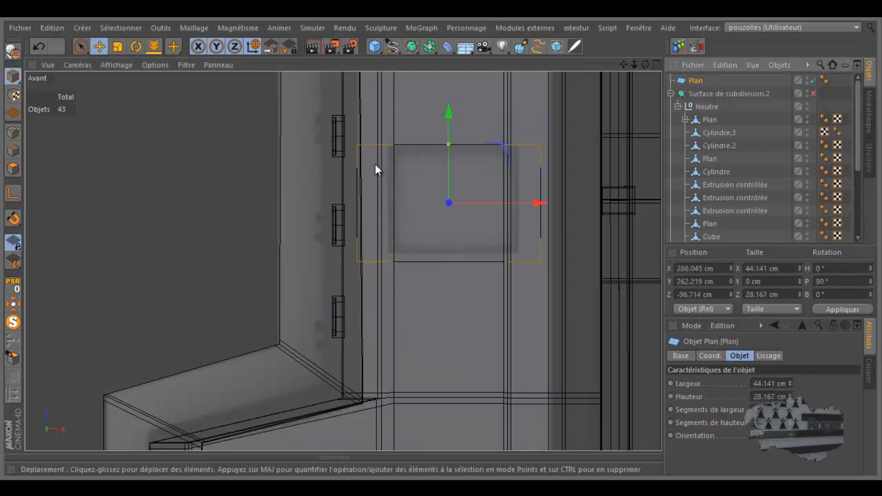
{"action": "left_click", "coordinate": [13, 51]}
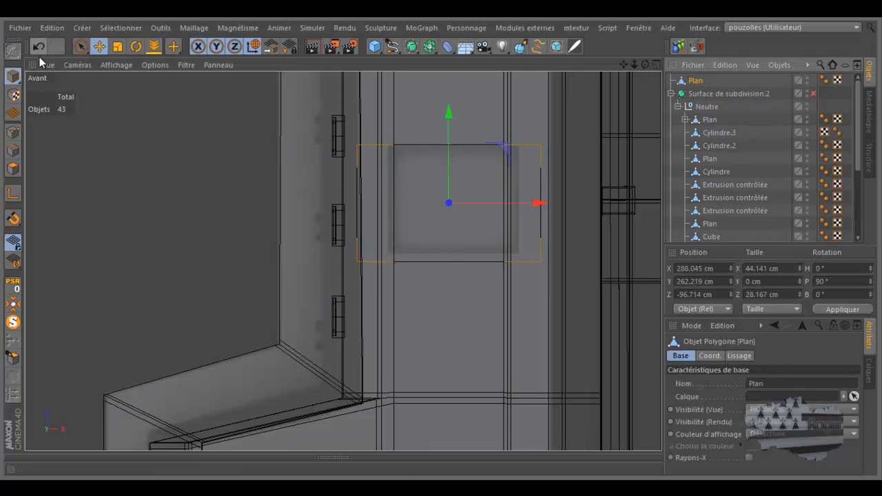
- In point mode, rectangle-select the Plane's two right-hand points and move them inward to X about 18.1 cm
{"action": "left_click", "coordinate": [82, 47]}
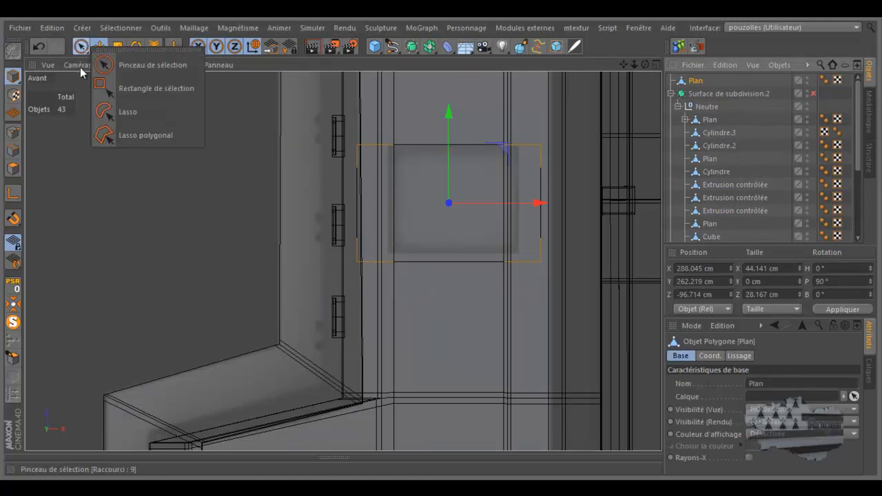
{"action": "left_click", "coordinate": [123, 88]}
{"action": "left_click", "coordinate": [13, 132]}
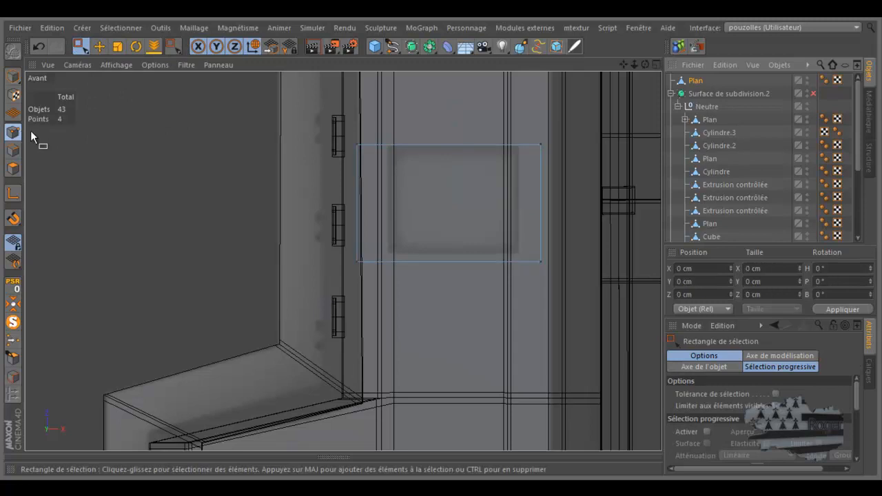
{"action": "left_click_drag", "start_coordinate": [567, 132], "coordinate": [522, 281]}
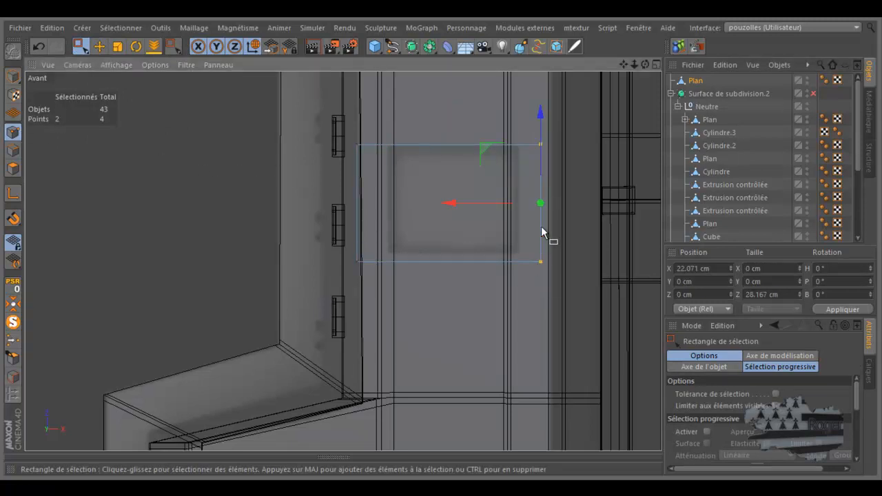
{"action": "scroll", "coordinate": [482, 216], "scroll_direction": "up", "scroll_amount": 3}
{"action": "left_click_drag", "start_coordinate": [487, 198], "coordinate": [458, 204]}
{"action": "scroll", "coordinate": [412, 202], "scroll_direction": "up", "scroll_amount": 2}
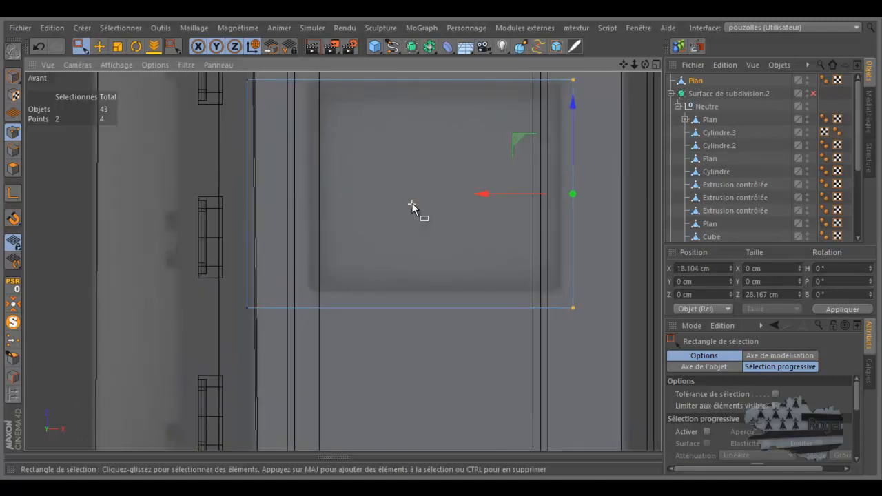
{"action": "middle_click", "coordinate": [295, 240]}
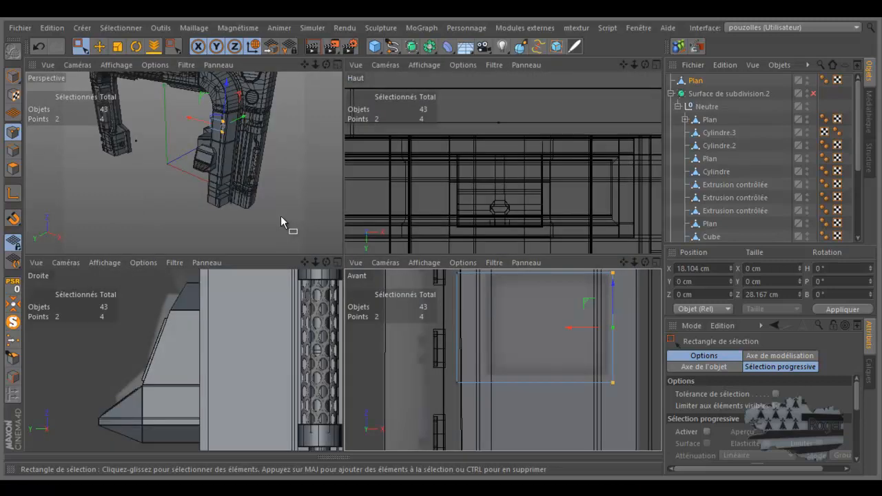
{"action": "middle_click", "coordinate": [281, 216]}
{"action": "scroll", "coordinate": [423, 173], "scroll_direction": "up", "scroll_amount": 1}
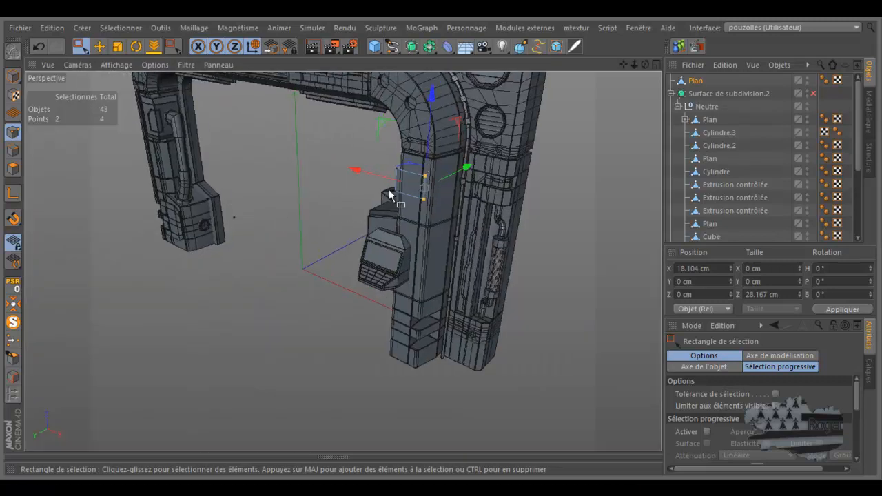
{"action": "middle_click", "coordinate": [358, 206]}
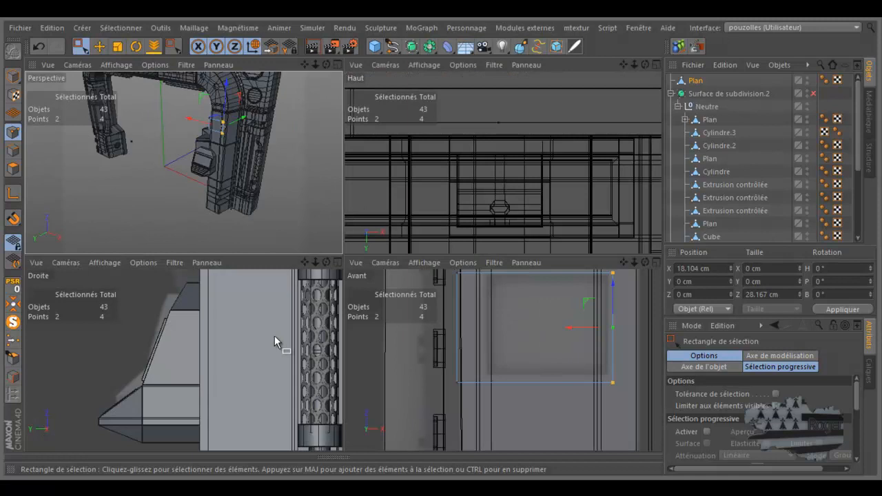
{"action": "middle_click", "coordinate": [493, 311]}
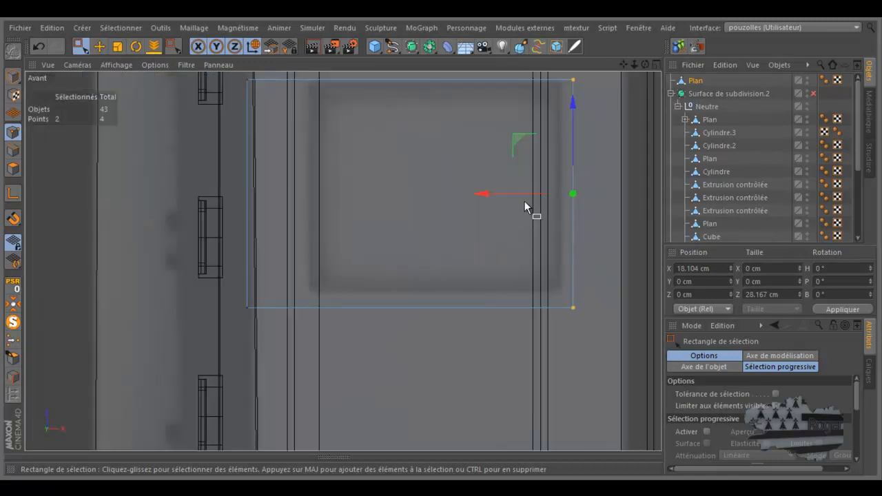
- Move the Plane's left, right and bottom points inward to fit the blurred detail, about 31.7 by 26.6 cm
{"action": "left_click_drag", "start_coordinate": [237, 73], "coordinate": [259, 348]}
{"action": "left_click_drag", "start_coordinate": [208, 200], "coordinate": [267, 211]}
{"action": "left_click_drag", "start_coordinate": [586, 77], "coordinate": [538, 324]}
{"action": "left_click_drag", "start_coordinate": [534, 194], "coordinate": [521, 199]}
{"action": "left_click_drag", "start_coordinate": [593, 289], "coordinate": [271, 361]}
{"action": "left_click_drag", "start_coordinate": [432, 258], "coordinate": [437, 244]}
- Divide all four outer edges of the Plane with the Edge Cut tool, using subdivision 2 and a scale of 257%
{"action": "left_click", "coordinate": [18, 153]}
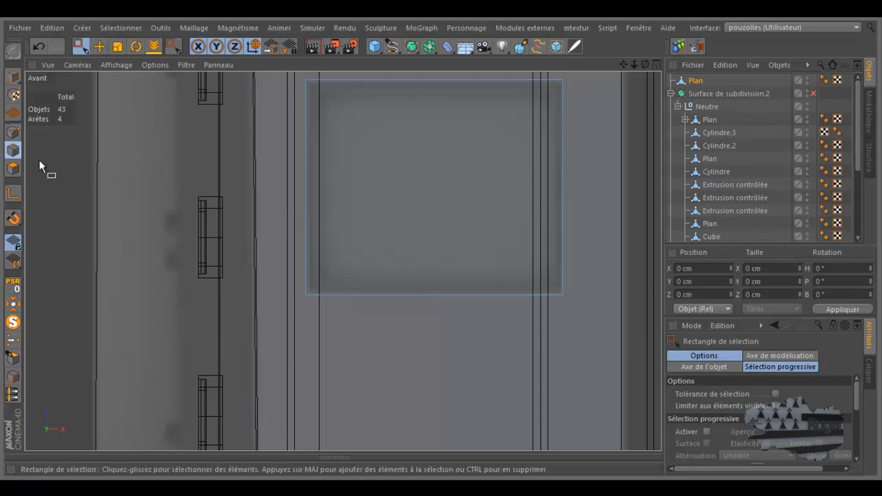
{"action": "left_click_drag", "start_coordinate": [90, 49], "coordinate": [129, 66]}
{"action": "mouse_move", "coordinate": [408, 83]}
{"action": "left_mouse_down"}
{"action": "mouse_move", "coordinate": [418, 286]}
{"action": "mouse_move", "coordinate": [309, 234]}
{"action": "mouse_move", "coordinate": [404, 238]}
{"action": "mouse_move", "coordinate": [577, 221]}
{"action": "left_mouse_up"}
{"action": "right_click", "coordinate": [215, 204]}
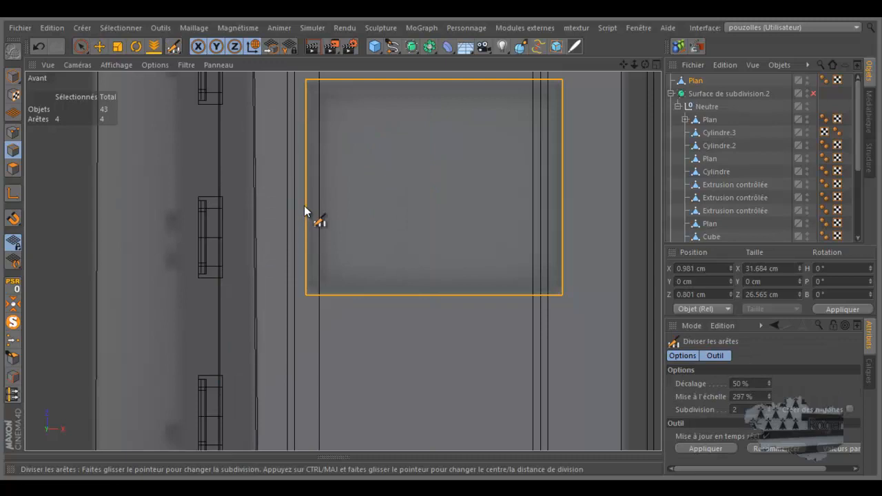
{"action": "left_click", "coordinate": [304, 205]}
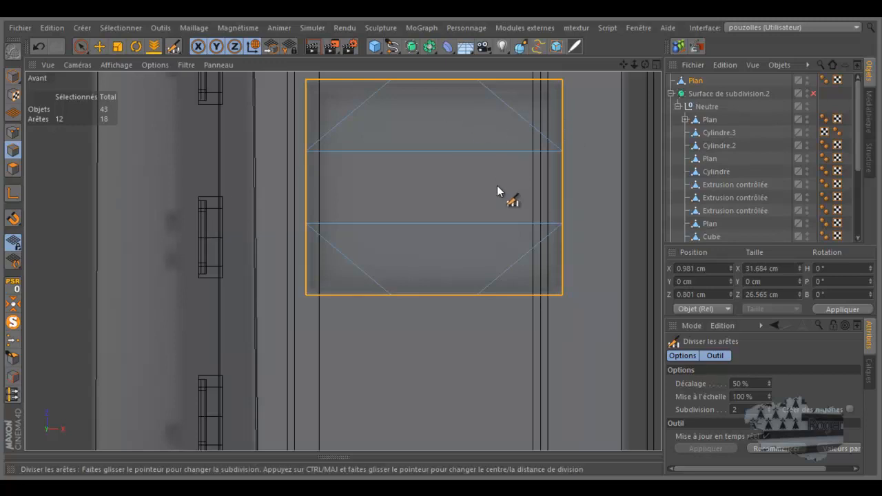
{"action": "scroll", "coordinate": [506, 158], "scroll_direction": "down", "scroll_amount": 2}
{"action": "scroll", "coordinate": [513, 124], "scroll_direction": "up", "scroll_amount": 3}
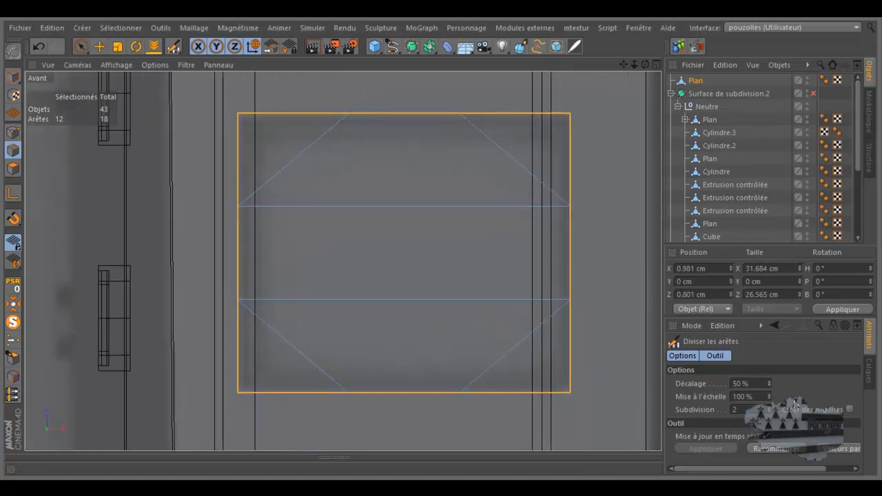
{"action": "left_click_drag", "start_coordinate": [769, 395], "coordinate": [768, 396]}
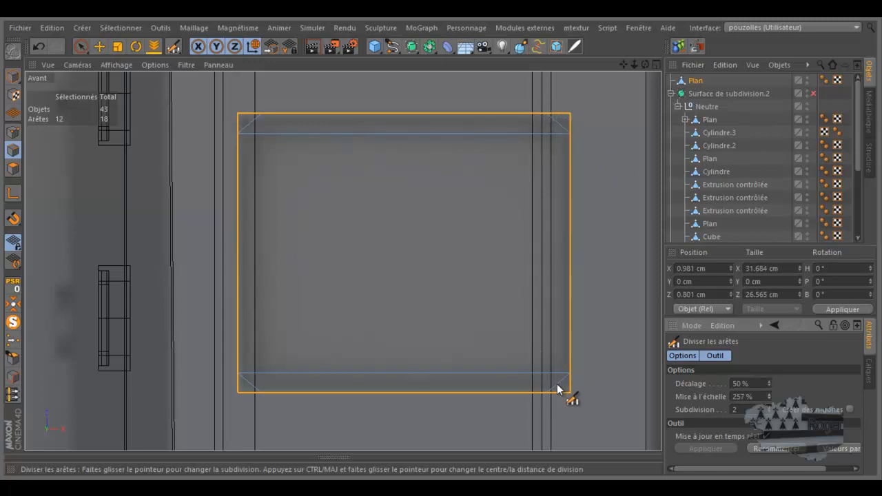
- Using the Knife in Line mode, cut the Plane vertically between the split points on both sides and diagonally across its corners
{"action": "key", "text": "k"}
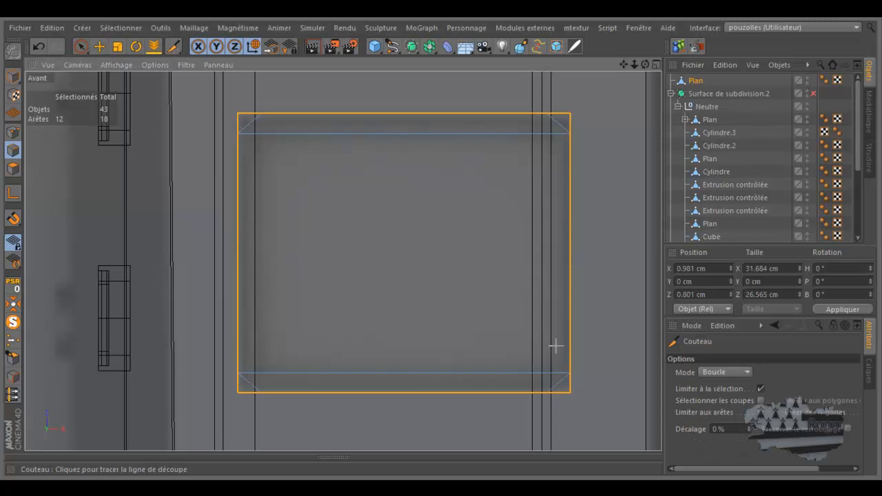
{"action": "left_click", "coordinate": [12, 131]}
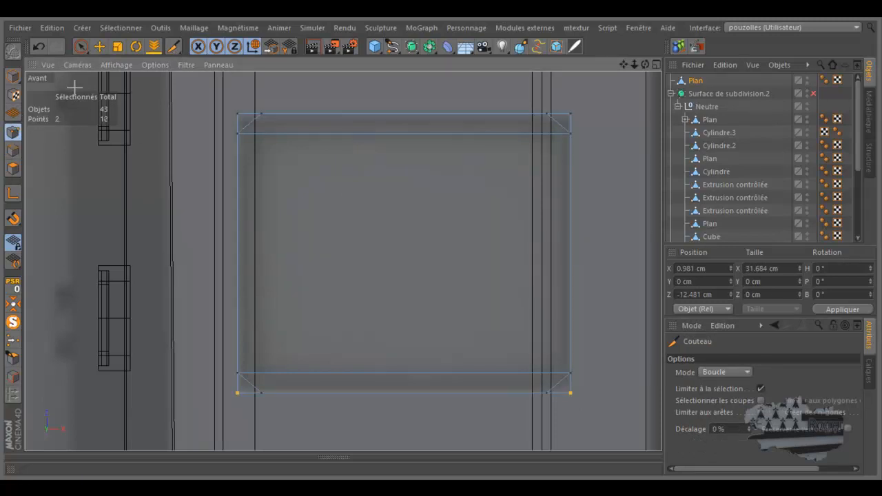
{"action": "left_click", "coordinate": [742, 371]}
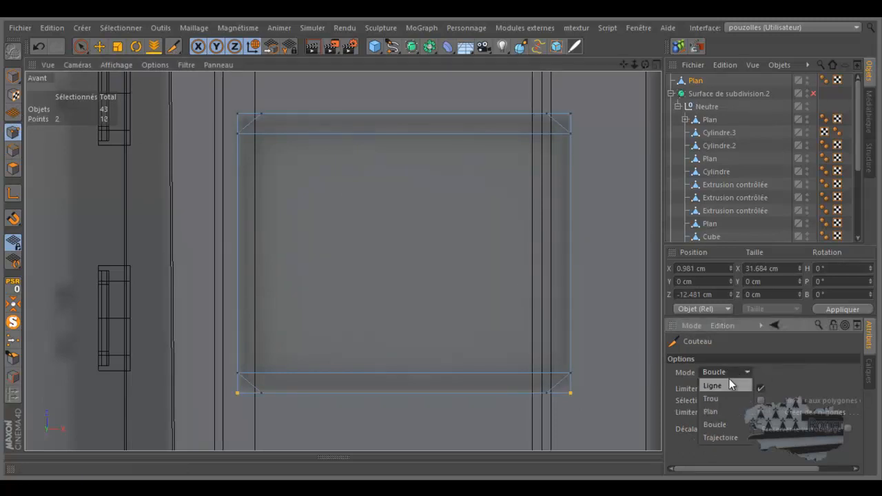
{"action": "left_click", "coordinate": [721, 386]}
{"action": "left_click_drag", "start_coordinate": [546, 113], "coordinate": [547, 394]}
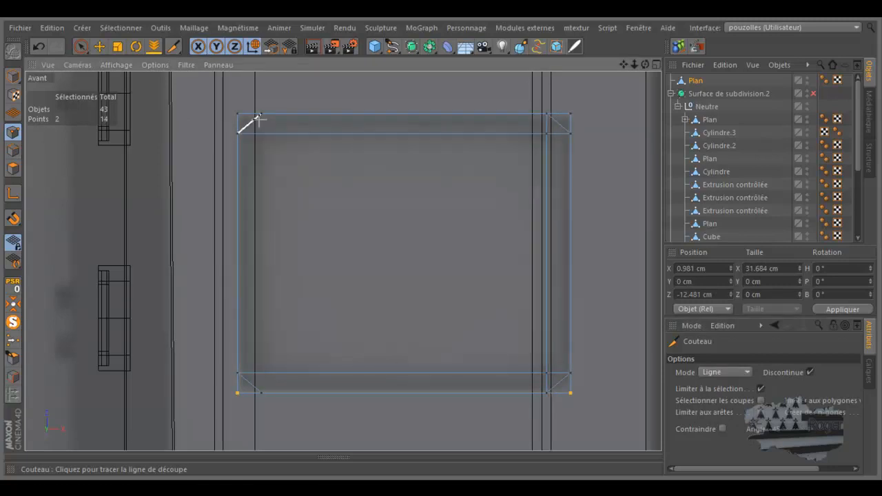
{"action": "left_click_drag", "start_coordinate": [261, 115], "coordinate": [256, 393]}
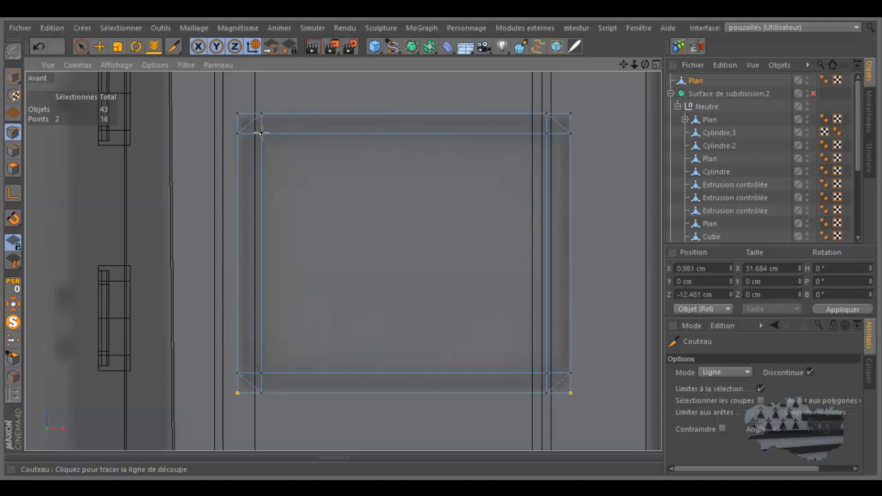
{"action": "left_click_drag", "start_coordinate": [237, 112], "coordinate": [570, 113]}
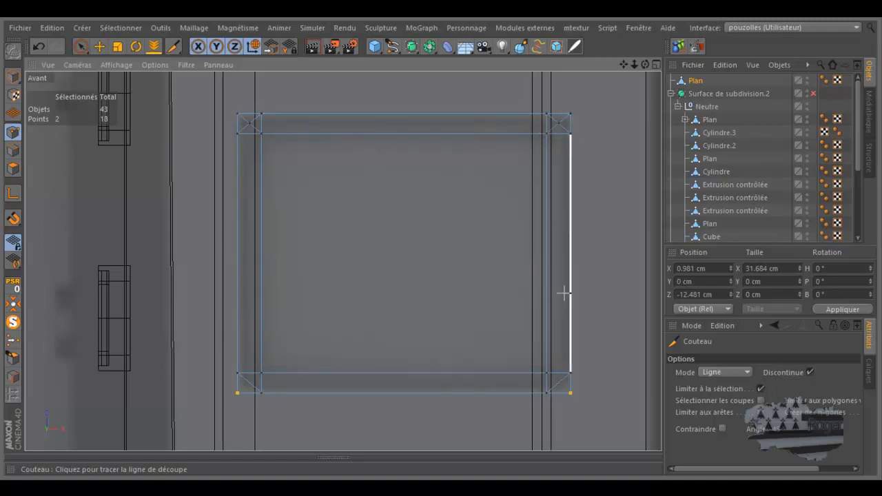
{"action": "left_click_drag", "start_coordinate": [570, 392], "coordinate": [570, 393]}
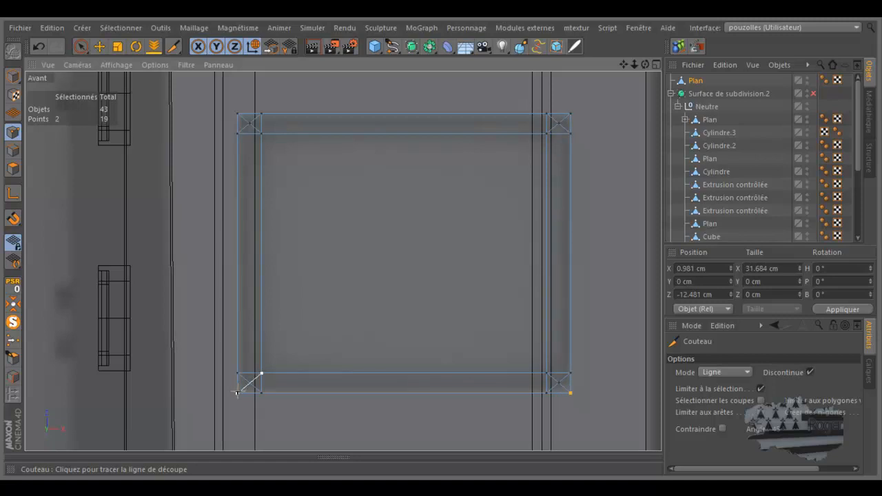
- Activate the Live Selection brush and put the Plane in edge mode
{"action": "left_click", "coordinate": [80, 47]}
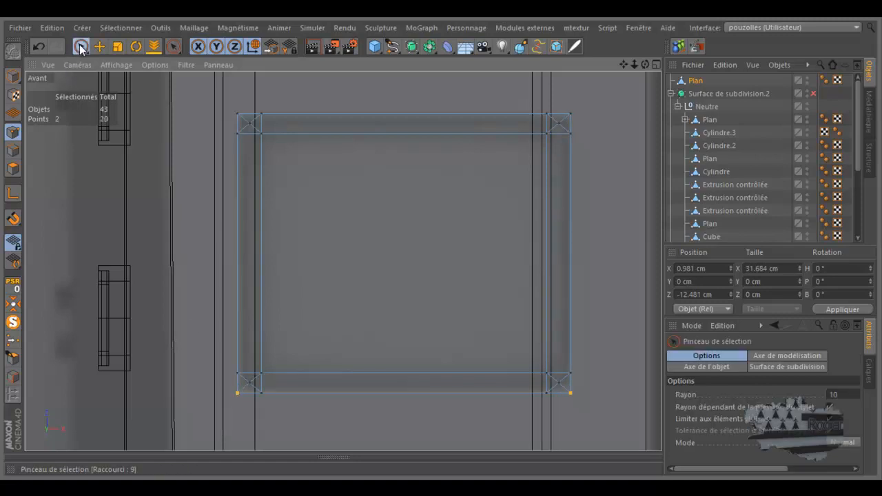
{"action": "left_click", "coordinate": [13, 150]}
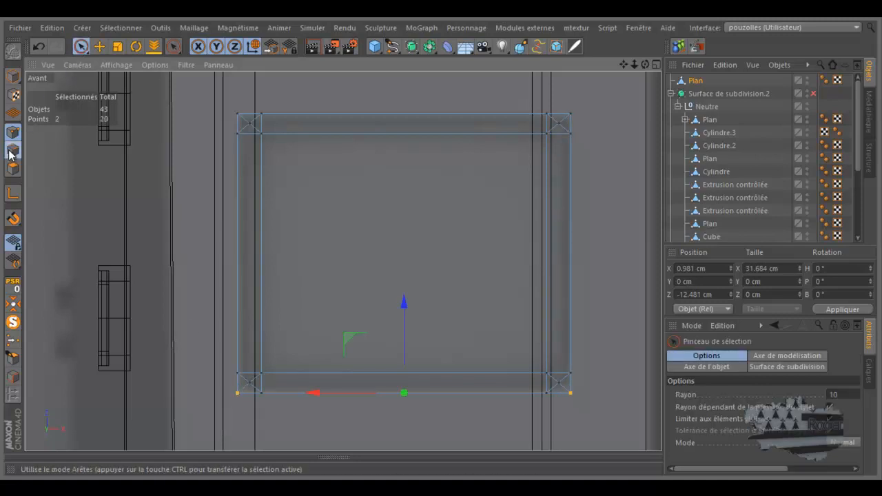
{"action": "left_click", "coordinate": [248, 123]}
{"action": "scroll", "coordinate": [583, 139], "scroll_direction": "up", "scroll_amount": 1}
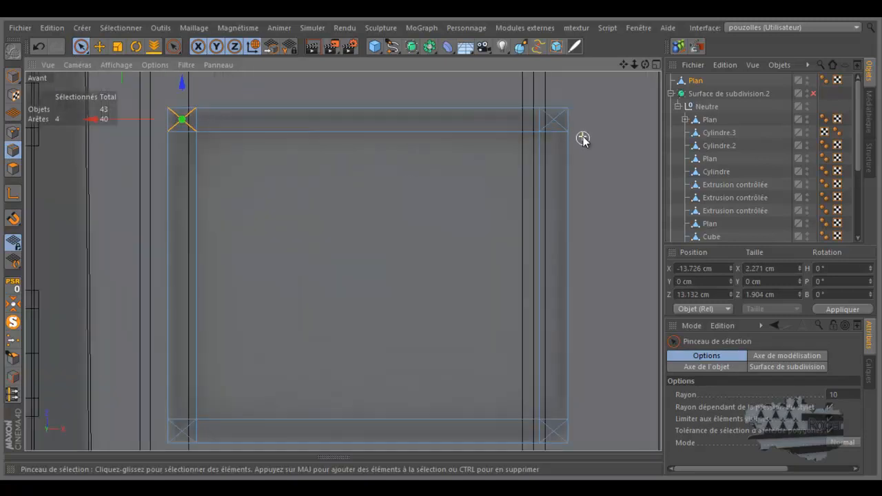
{"action": "scroll", "coordinate": [584, 140], "scroll_direction": "up", "scroll_amount": 1}
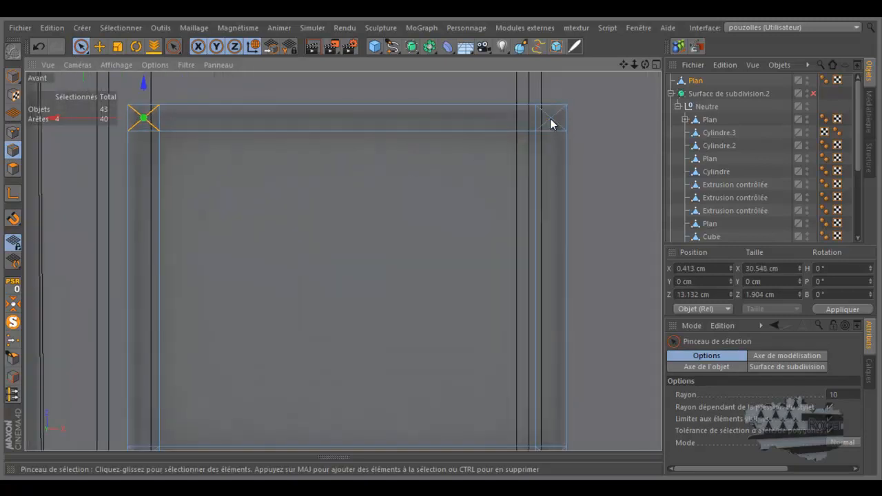
{"action": "scroll", "coordinate": [547, 126], "scroll_direction": "down", "scroll_amount": 2}
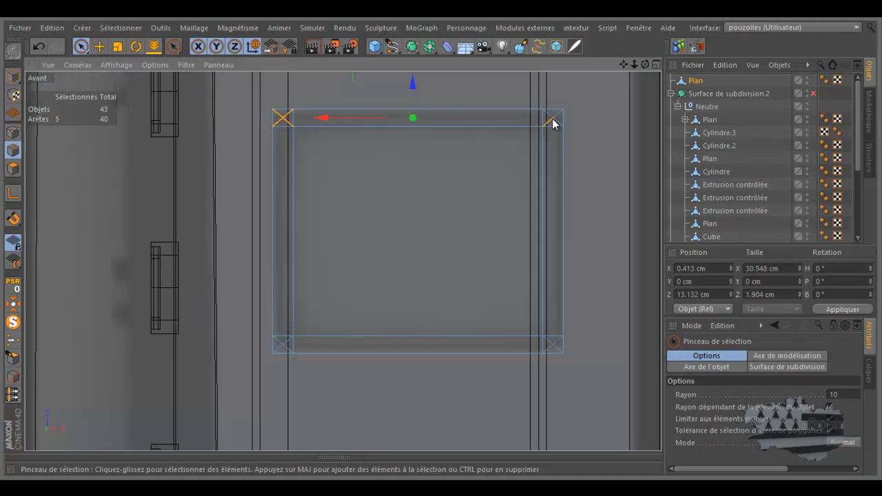
{"action": "scroll", "coordinate": [565, 130], "scroll_direction": "up", "scroll_amount": 2}
{"action": "left_click", "coordinate": [544, 112]}
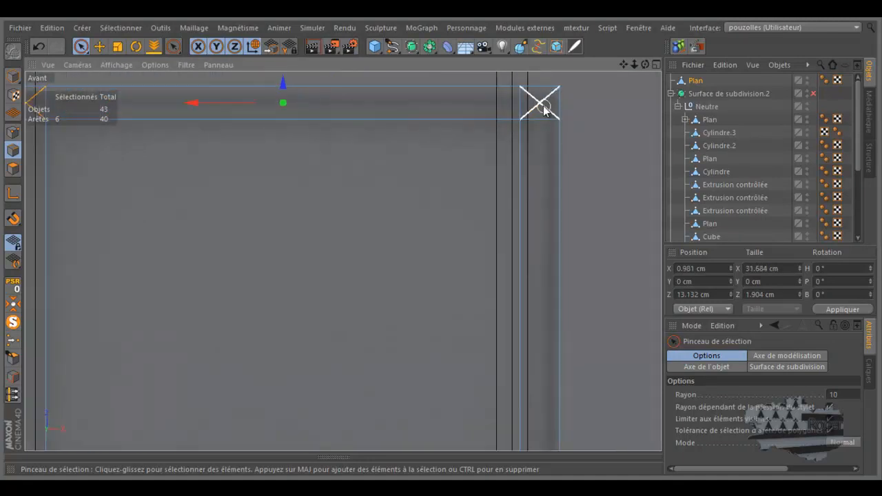
{"action": "left_click", "coordinate": [536, 102]}
{"action": "scroll", "coordinate": [601, 118], "scroll_direction": "down", "scroll_amount": 2}
{"action": "scroll", "coordinate": [599, 118], "scroll_direction": "down", "scroll_amount": 1}
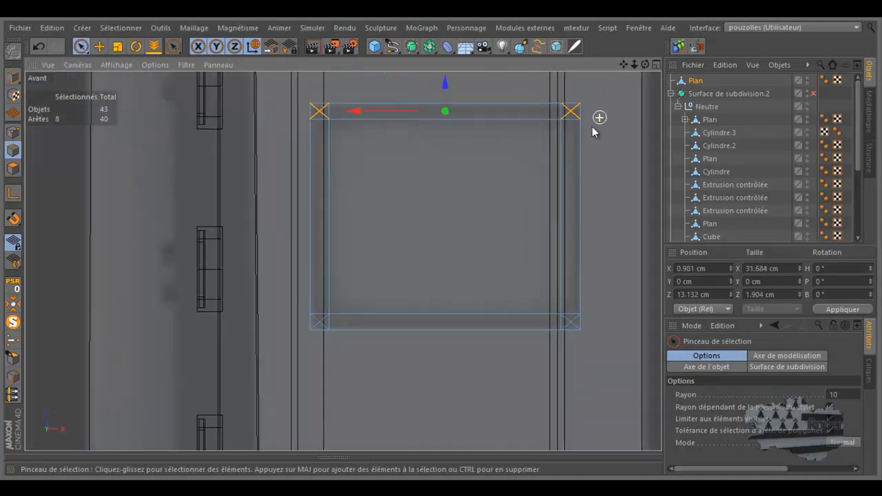
{"action": "scroll", "coordinate": [559, 346], "scroll_direction": "up", "scroll_amount": 3}
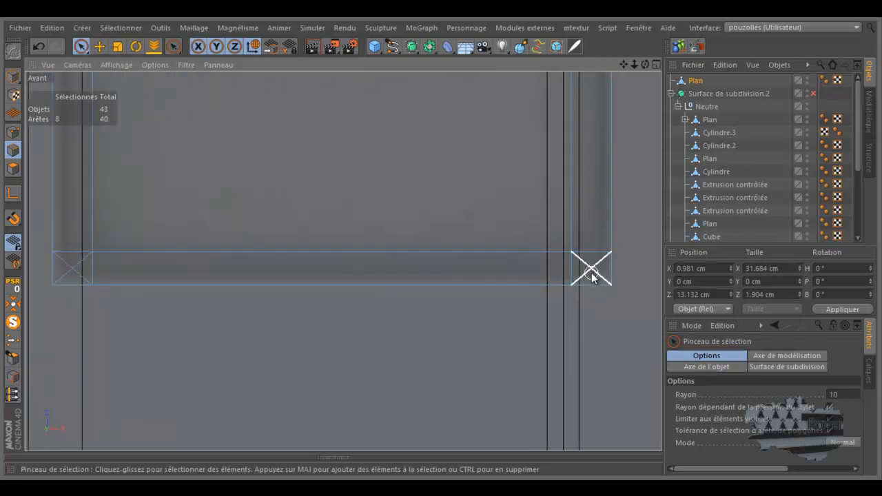
{"action": "left_click", "coordinate": [591, 277]}
{"action": "scroll", "coordinate": [586, 310], "scroll_direction": "down", "scroll_amount": 3}
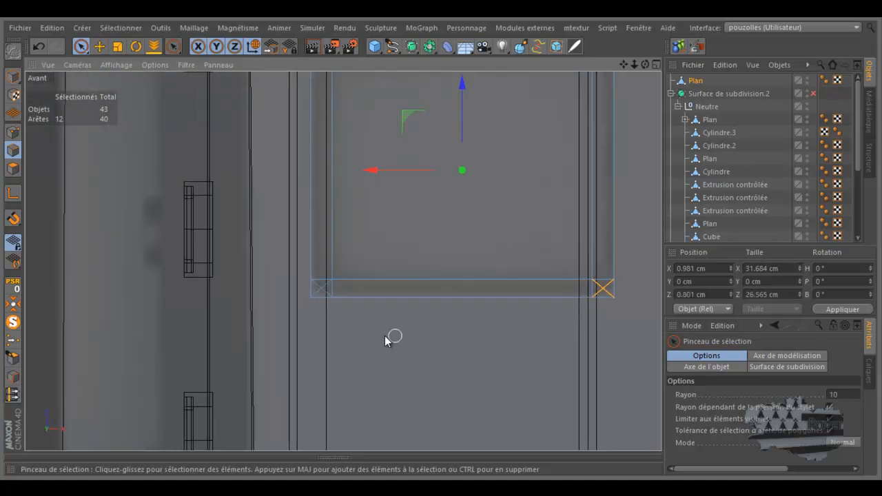
{"action": "scroll", "coordinate": [319, 306], "scroll_direction": "up", "scroll_amount": 3}
{"action": "left_click", "coordinate": [291, 251]}
{"action": "right_click", "coordinate": [277, 319]}
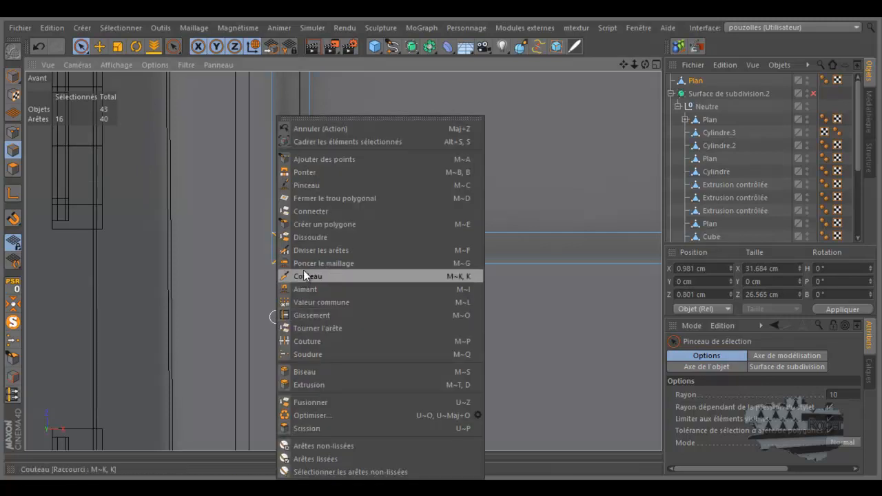
{"action": "left_click", "coordinate": [306, 250]}
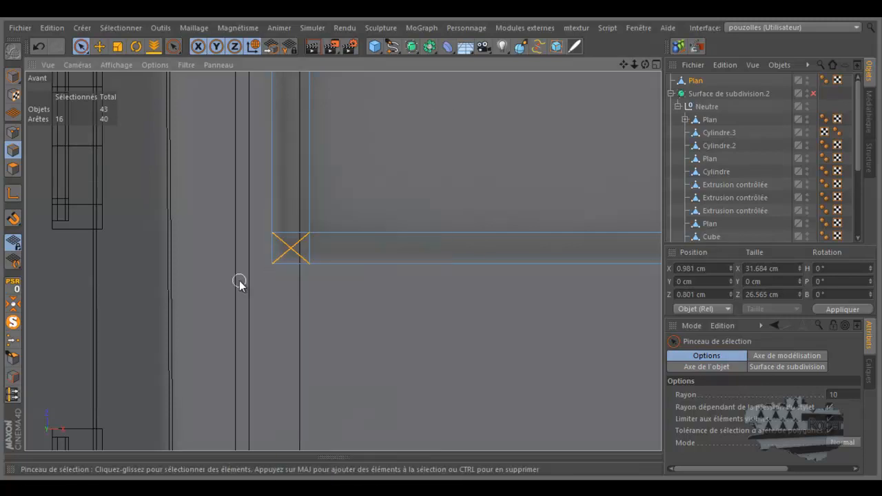
- At each of the Plane's four corners, select the two inner square edges plus the diagonal joining their ends, and dissolve them
{"action": "left_click", "coordinate": [284, 236]}
{"action": "left_click", "coordinate": [285, 240]}
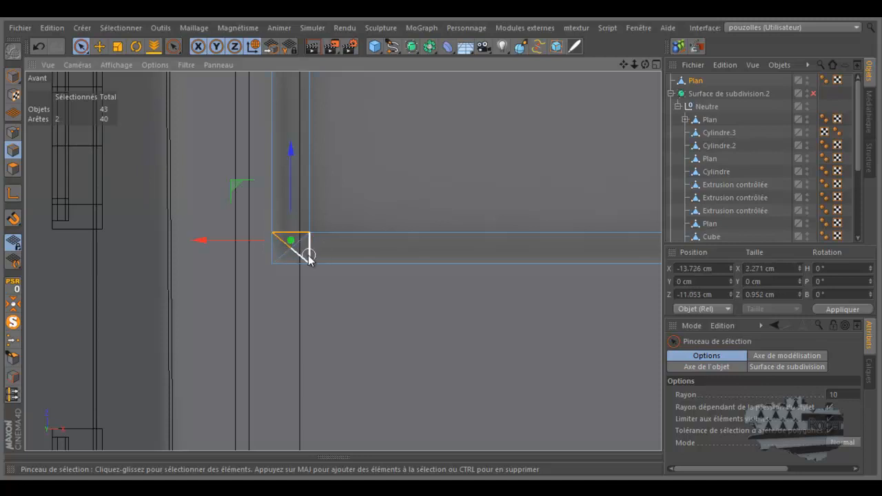
{"action": "left_click", "coordinate": [307, 260], "text": "shift"}
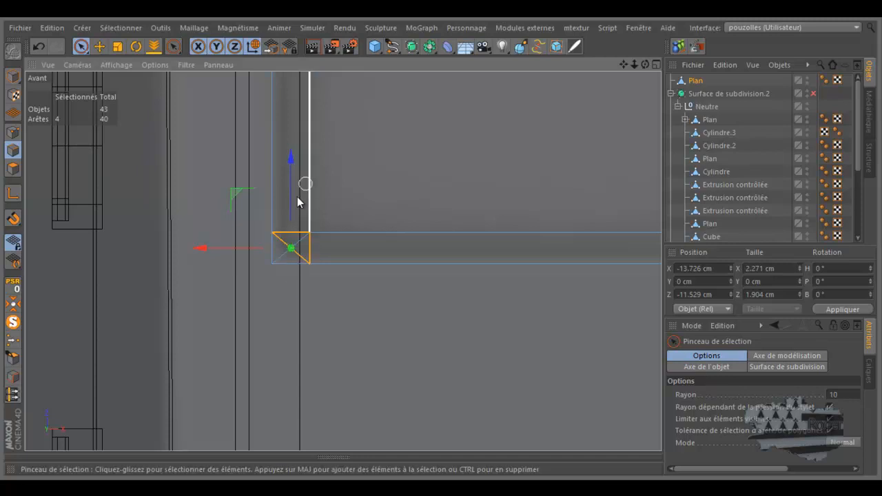
{"action": "scroll", "coordinate": [335, 180], "scroll_direction": "down", "scroll_amount": 3}
{"action": "scroll", "coordinate": [261, 91], "scroll_direction": "up", "scroll_amount": 4}
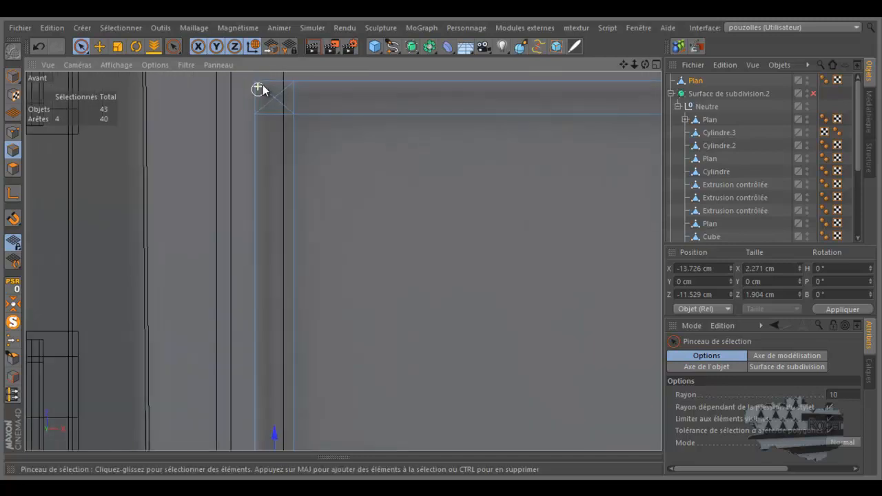
{"action": "mouse_move", "coordinate": [316, 91]}
{"action": "left_mouse_down", "text": "shift"}
{"action": "mouse_move", "coordinate": [282, 150]}
{"action": "mouse_move", "coordinate": [268, 127]}
{"action": "left_mouse_up", "text": "shift"}
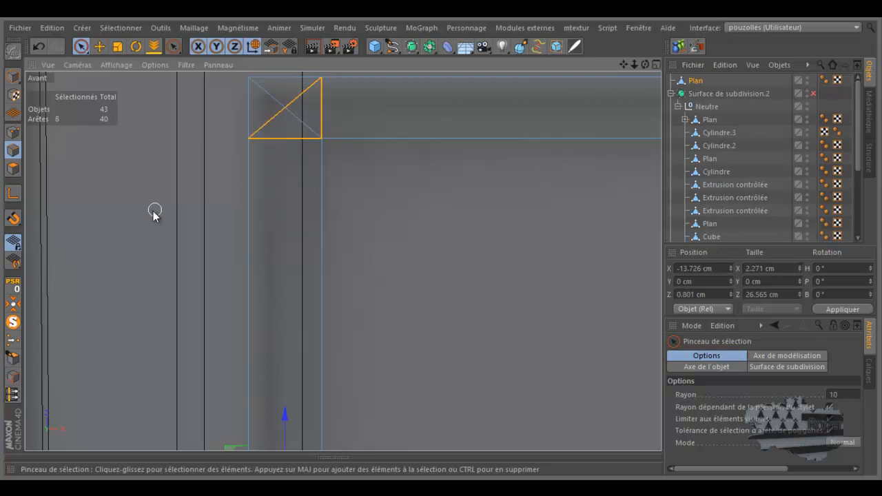
{"action": "scroll", "coordinate": [170, 207], "scroll_direction": "down", "scroll_amount": 6}
{"action": "scroll", "coordinate": [520, 223], "scroll_direction": "up", "scroll_amount": 4}
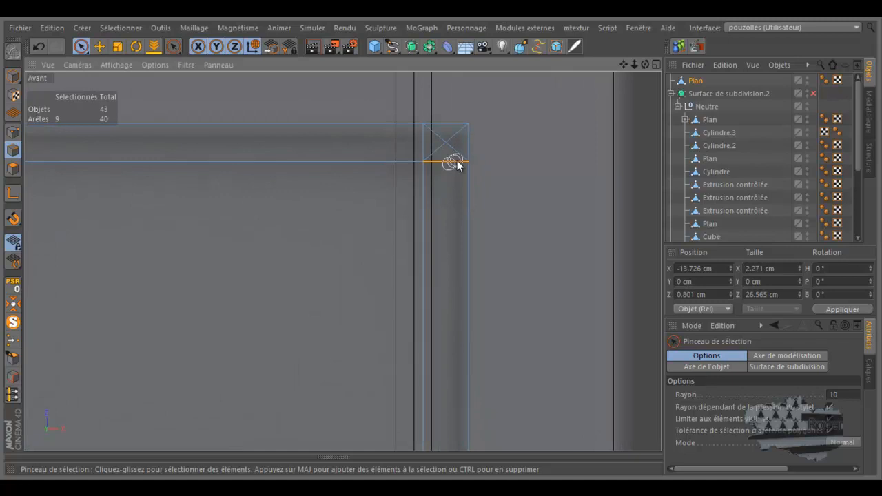
{"action": "mouse_move", "coordinate": [458, 160]}
{"action": "left_mouse_down", "text": "shift"}
{"action": "mouse_move", "coordinate": [441, 158]}
{"action": "mouse_move", "coordinate": [417, 134]}
{"action": "left_mouse_up", "text": "shift"}
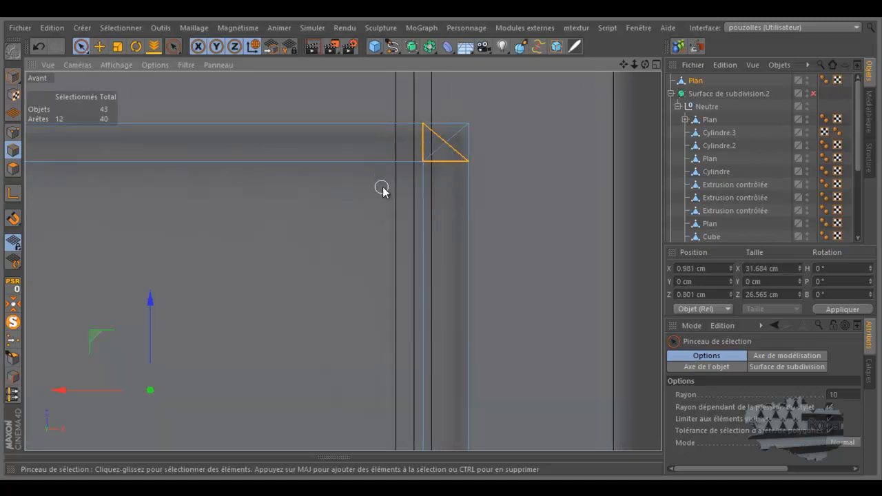
{"action": "scroll", "coordinate": [380, 188], "scroll_direction": "down", "scroll_amount": 4}
{"action": "scroll", "coordinate": [467, 365], "scroll_direction": "up", "scroll_amount": 5}
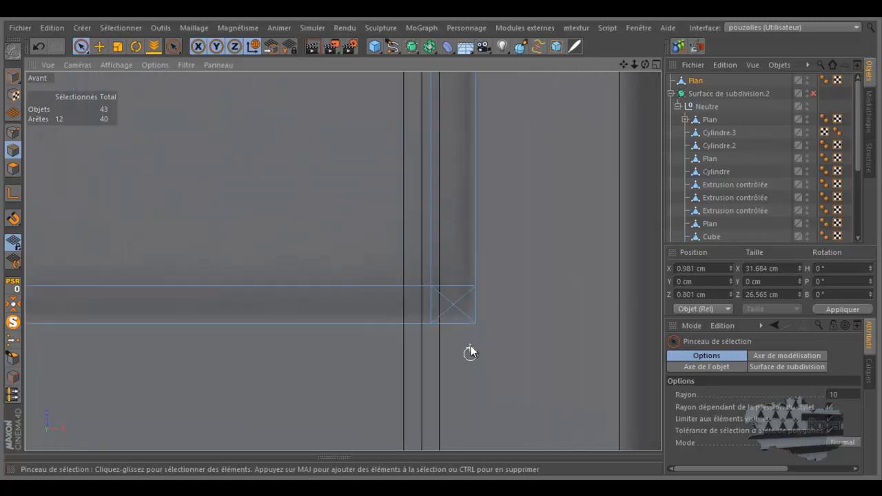
{"action": "mouse_move", "coordinate": [455, 278]}
{"action": "left_mouse_down", "text": "shift"}
{"action": "mouse_move", "coordinate": [467, 290]}
{"action": "mouse_move", "coordinate": [433, 307]}
{"action": "mouse_move", "coordinate": [439, 315]}
{"action": "left_mouse_up", "text": "shift"}
{"action": "mouse_move", "coordinate": [472, 311]}
{"action": "left_mouse_down", "text": "ctrl"}
{"action": "mouse_move", "coordinate": [457, 305]}
{"action": "mouse_move", "coordinate": [463, 310]}
{"action": "left_mouse_up", "text": "ctrl"}
{"action": "left_click", "coordinate": [466, 302]}
{"action": "left_click", "coordinate": [467, 294], "text": "shift"}
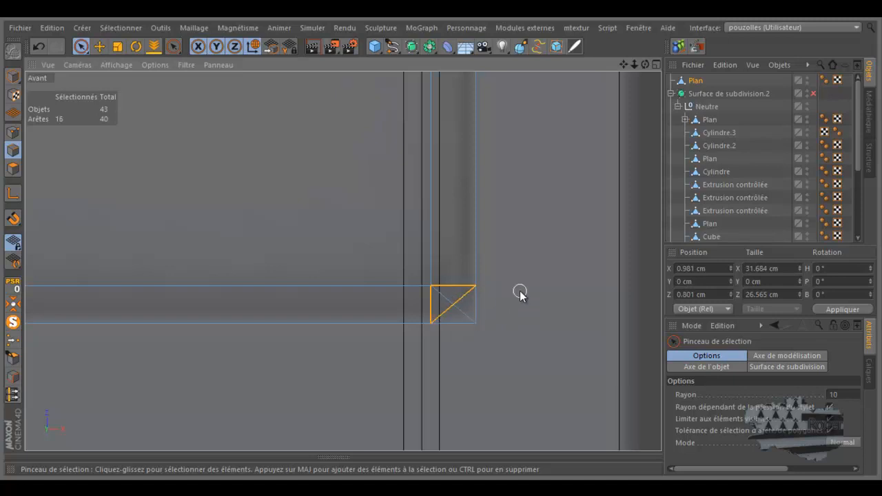
{"action": "right_click", "coordinate": [520, 293]}
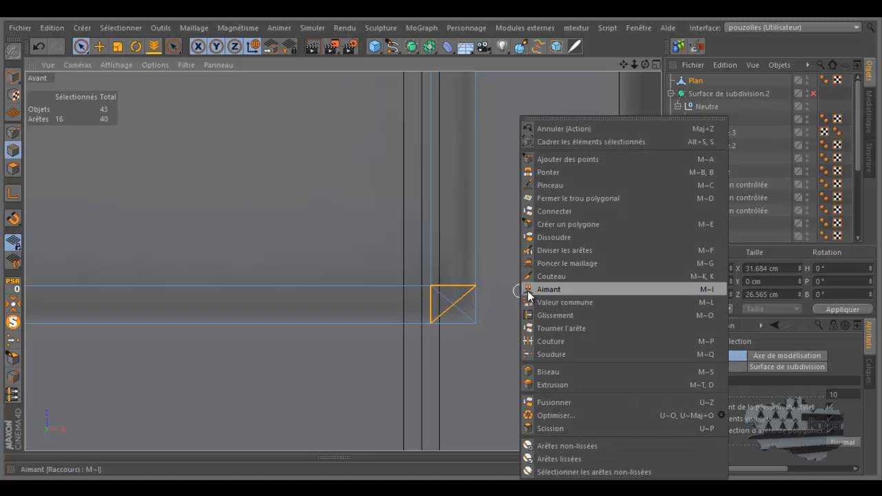
{"action": "left_click", "coordinate": [559, 238]}
- Select the Plane's inner and outer vertical edges and divide them with Edge Cut, using subdivision 2 and a scale of 292%
{"action": "scroll", "coordinate": [561, 310], "scroll_direction": "down", "scroll_amount": 5}
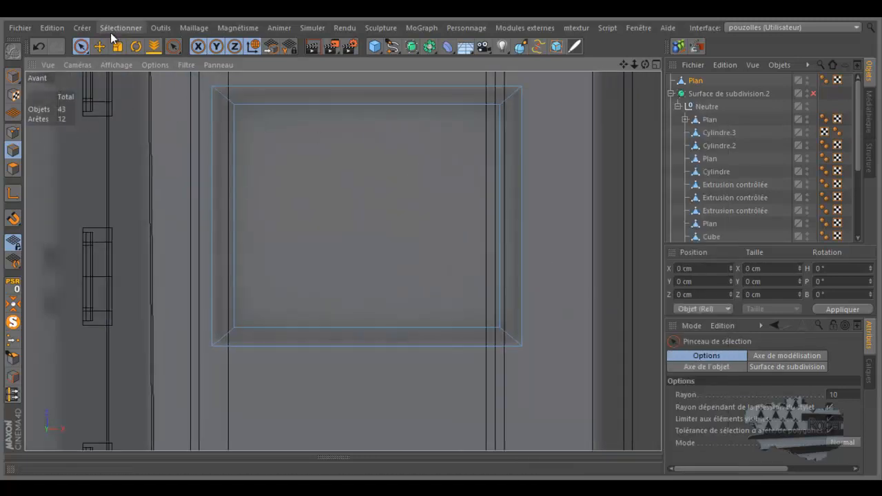
{"action": "left_click", "coordinate": [219, 205]}
{"action": "left_click_drag", "start_coordinate": [220, 205], "coordinate": [527, 207]}
{"action": "right_click", "coordinate": [586, 189]}
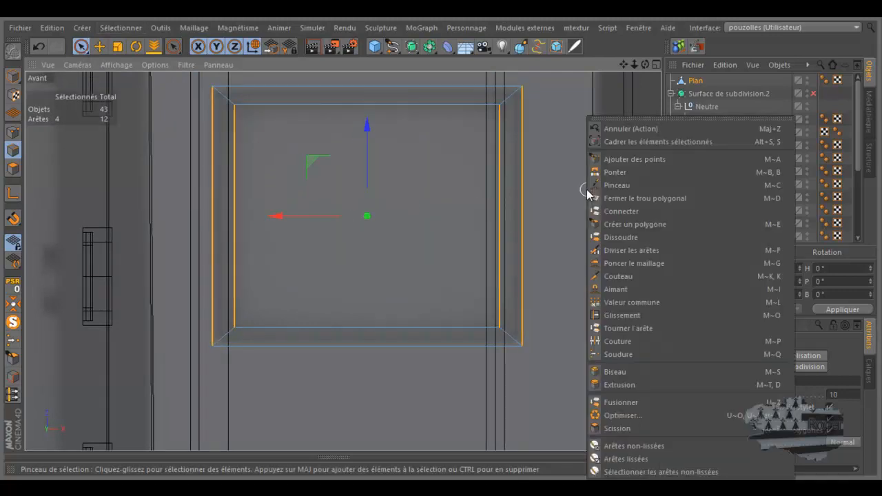
{"action": "left_click", "coordinate": [623, 250]}
{"action": "left_click", "coordinate": [525, 258]}
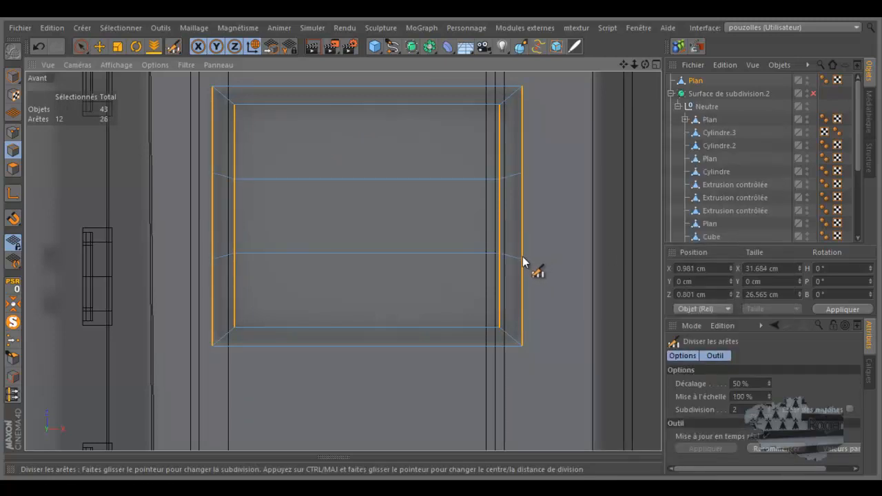
{"action": "scroll", "coordinate": [547, 355], "scroll_direction": "up", "scroll_amount": 3}
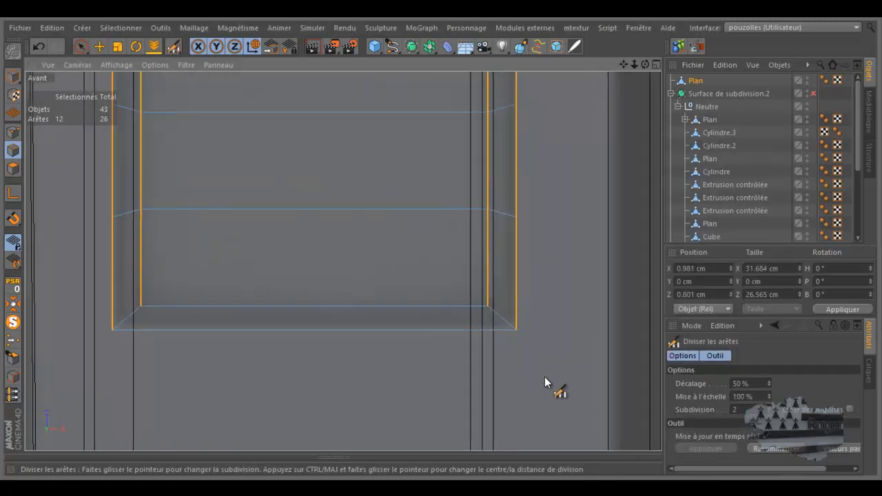
{"action": "scroll", "coordinate": [544, 381], "scroll_direction": "up", "scroll_amount": 2}
{"action": "left_click_drag", "start_coordinate": [768, 395], "coordinate": [769, 395]}
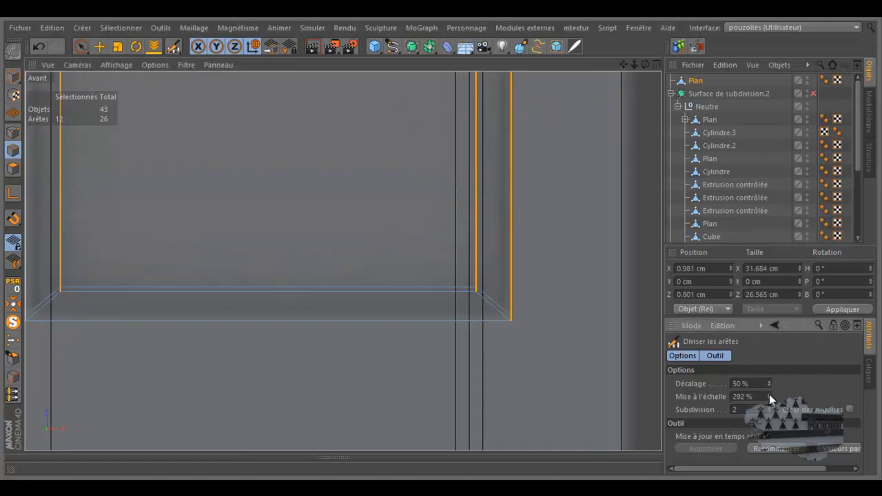
- Brush-select all the horizontal edges of the Plane, from the lower border up to the upper border
{"action": "scroll", "coordinate": [518, 402], "scroll_direction": "down", "scroll_amount": 4}
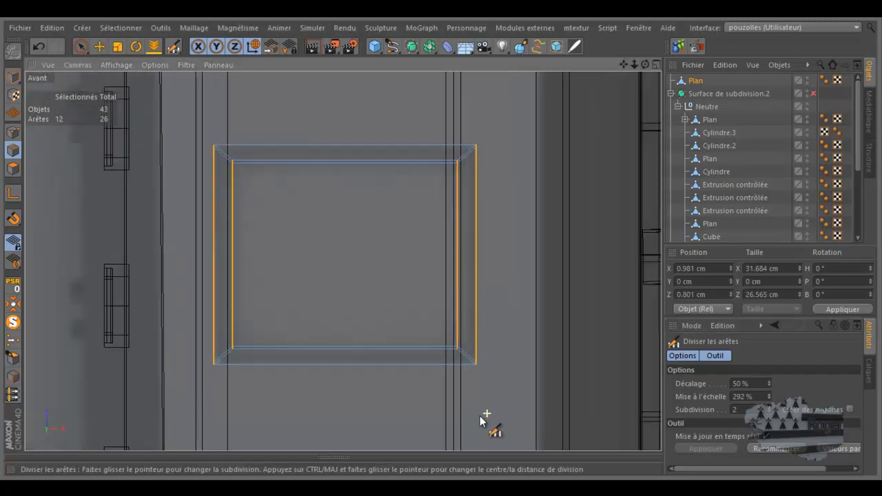
{"action": "key", "text": "space"}
{"action": "left_click_drag", "start_coordinate": [403, 288], "coordinate": [408, 125]}
{"action": "key", "text": "space"}
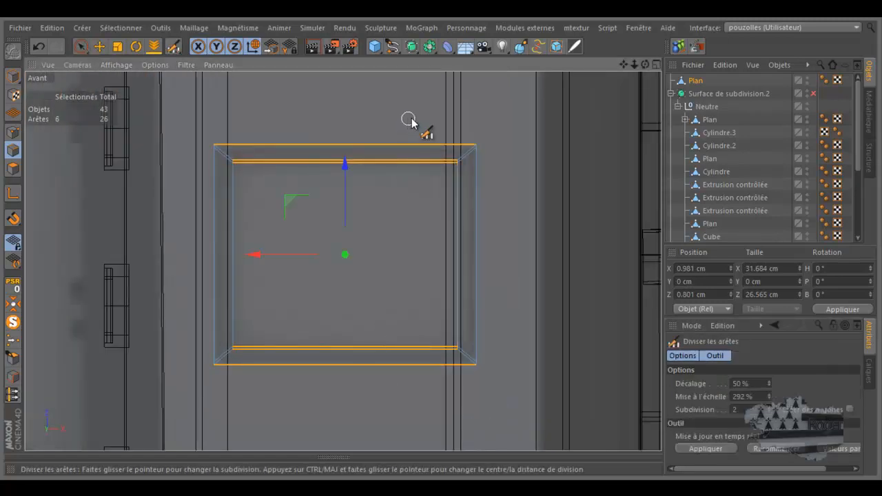
{"action": "left_click", "coordinate": [418, 144]}
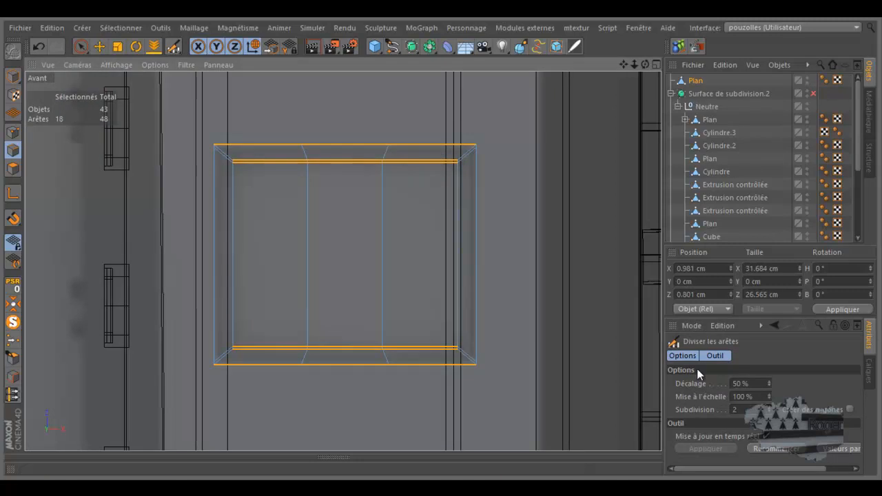
{"action": "left_click", "coordinate": [781, 448]}
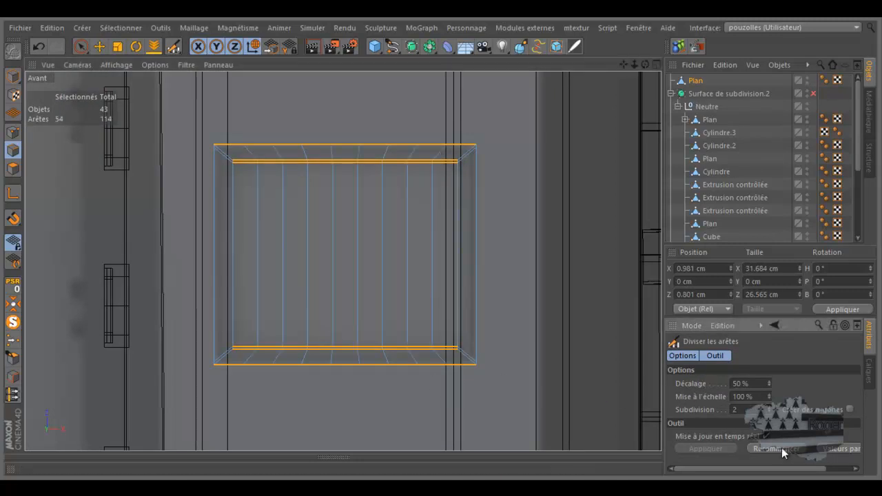
{"action": "left_click", "coordinate": [39, 45]}
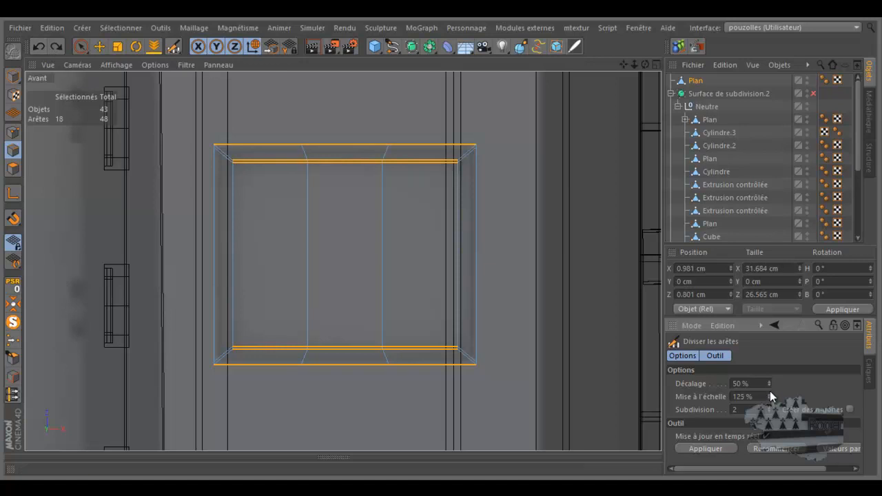
{"action": "left_click", "coordinate": [38, 46]}
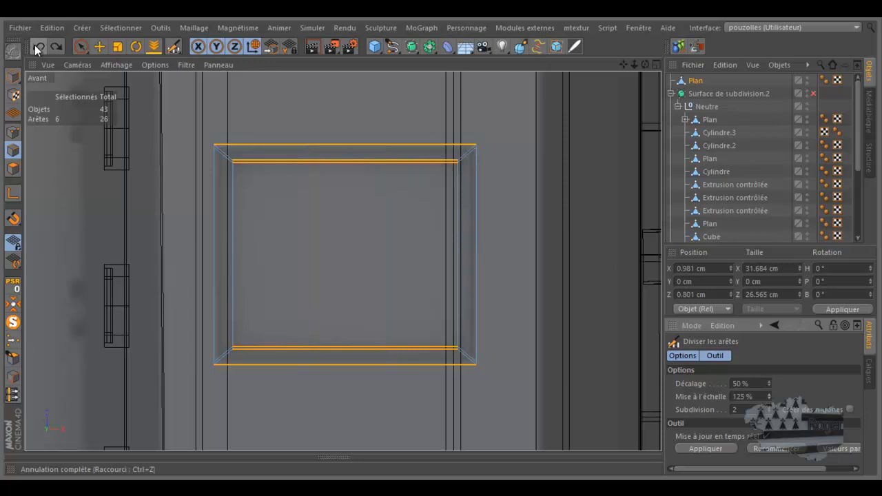
- Divide the selected horizontal edges with Edge Cut at subdivision 2 and a scale of 292%, and switch to polygon mode
{"action": "left_click", "coordinate": [780, 453]}
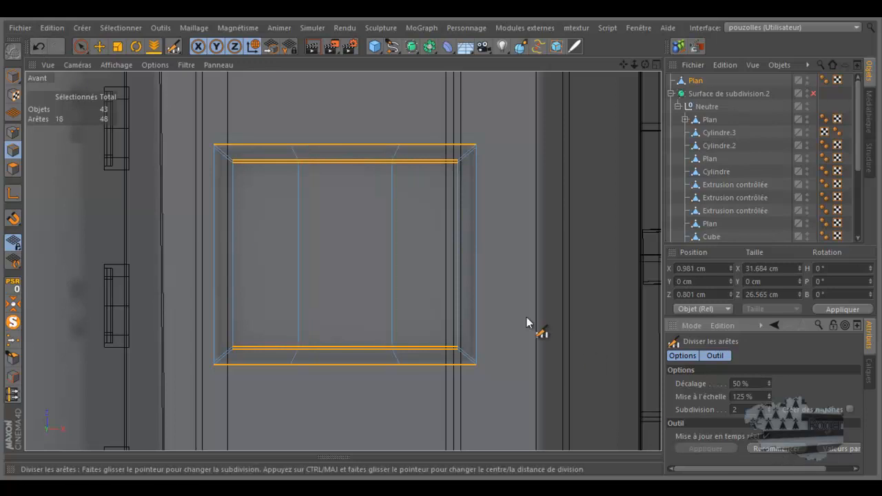
{"action": "scroll", "coordinate": [476, 321], "scroll_direction": "up", "scroll_amount": 2}
{"action": "mouse_move", "coordinate": [770, 393]}
{"action": "left_mouse_down"}
{"action": "mouse_move", "coordinate": [772, 384]}
{"action": "mouse_move", "coordinate": [770, 393]}
{"action": "left_mouse_up"}
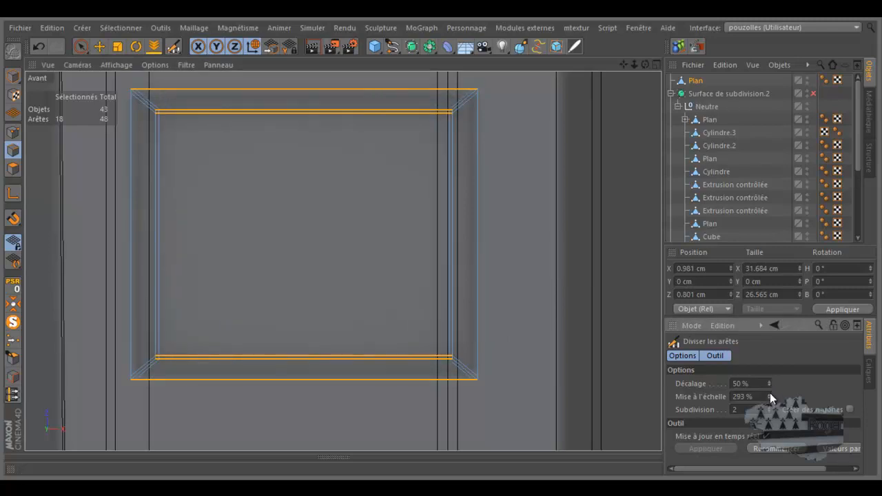
{"action": "scroll", "coordinate": [94, 236], "scroll_direction": "down", "scroll_amount": 1}
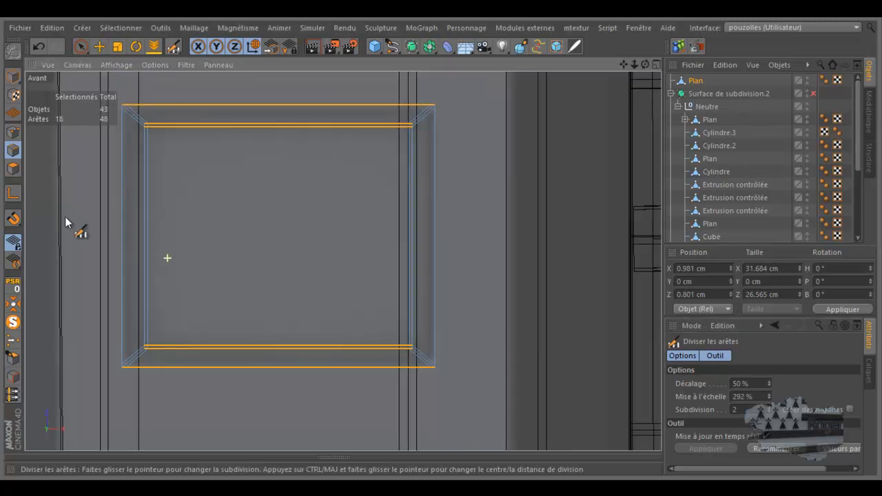
{"action": "left_click", "coordinate": [13, 169]}
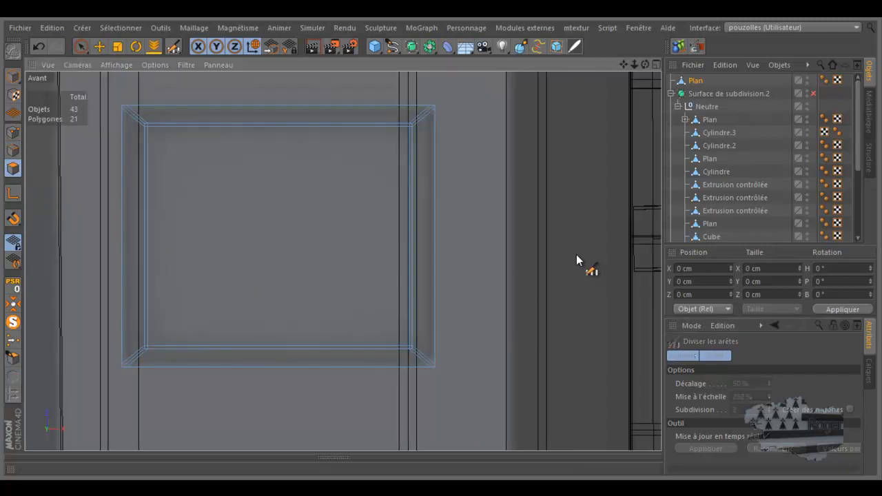
- Brush-select the Plane's large central polygon plus the narrow inner strips and small corner polygons around it, and delete them all
{"action": "key", "text": "ctrl+a"}
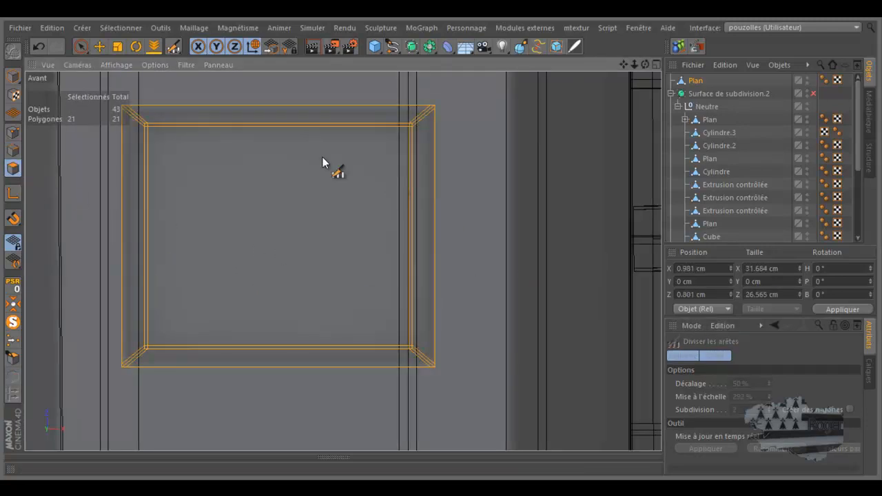
{"action": "left_click", "coordinate": [84, 44]}
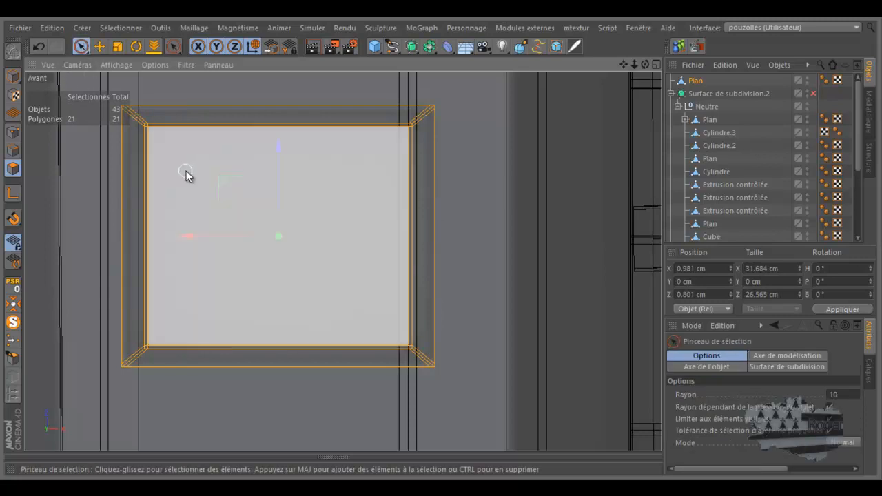
{"action": "left_click", "coordinate": [190, 177]}
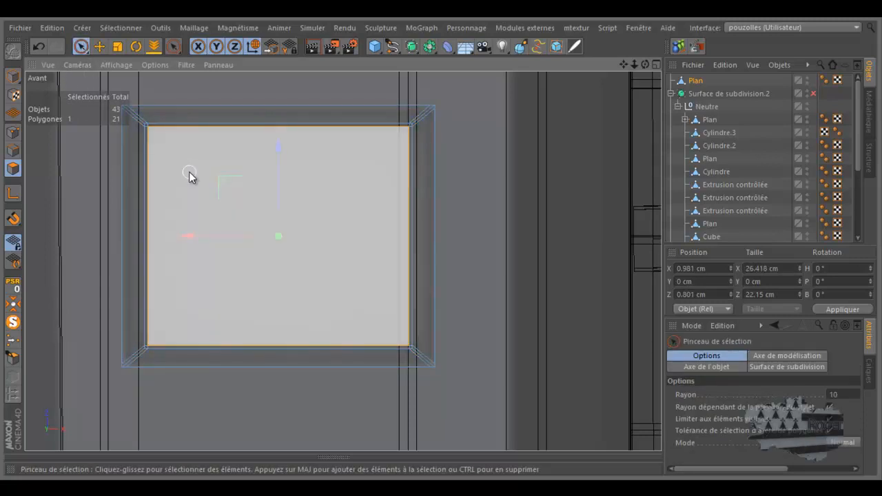
{"action": "scroll", "coordinate": [369, 120], "scroll_direction": "up", "scroll_amount": 5}
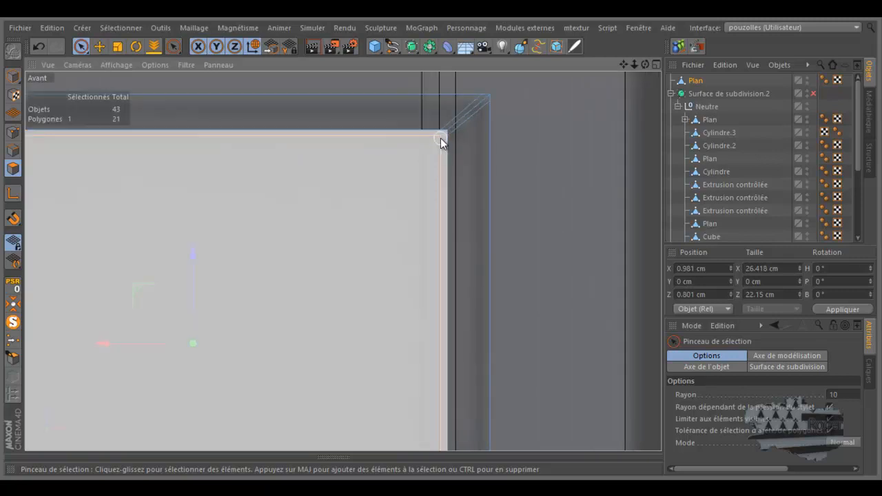
{"action": "left_click", "coordinate": [440, 138]}
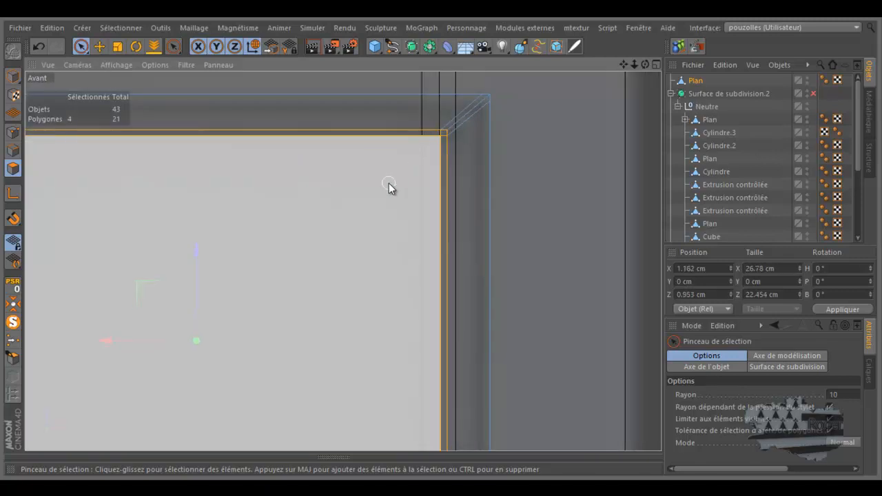
{"action": "scroll", "coordinate": [388, 185], "scroll_direction": "down", "scroll_amount": 4}
{"action": "scroll", "coordinate": [417, 408], "scroll_direction": "up", "scroll_amount": 5}
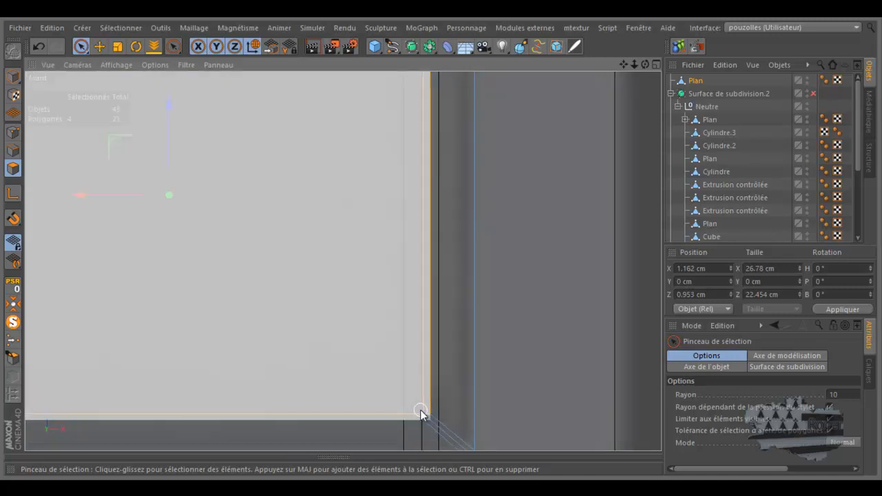
{"action": "scroll", "coordinate": [488, 295], "scroll_direction": "down", "scroll_amount": 1}
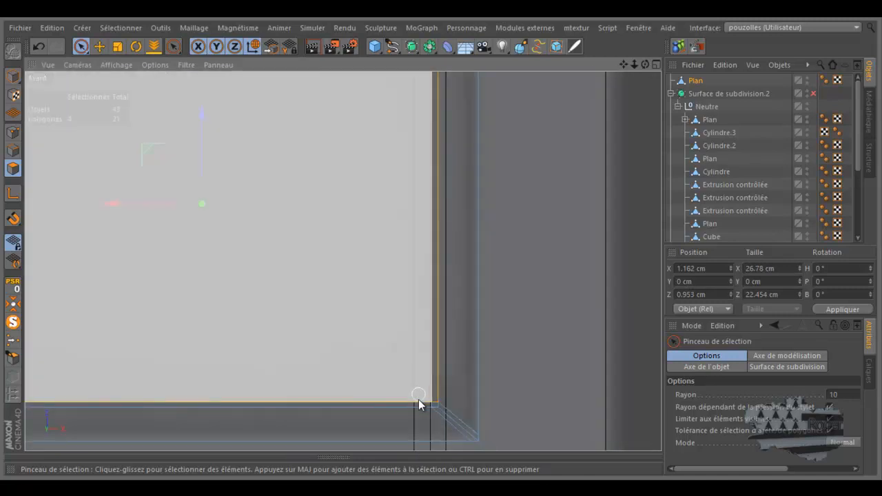
{"action": "scroll", "coordinate": [418, 397], "scroll_direction": "up", "scroll_amount": 3}
{"action": "scroll", "coordinate": [430, 414], "scroll_direction": "up", "scroll_amount": 1}
{"action": "left_click", "coordinate": [445, 409], "text": "shift"}
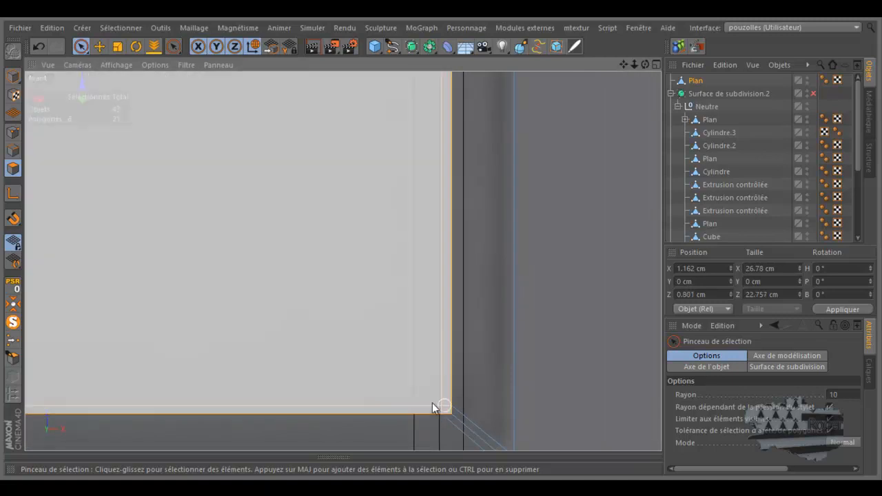
{"action": "scroll", "coordinate": [488, 354], "scroll_direction": "down", "scroll_amount": 4}
{"action": "scroll", "coordinate": [172, 388], "scroll_direction": "up", "scroll_amount": 4}
{"action": "scroll", "coordinate": [147, 377], "scroll_direction": "up", "scroll_amount": 1}
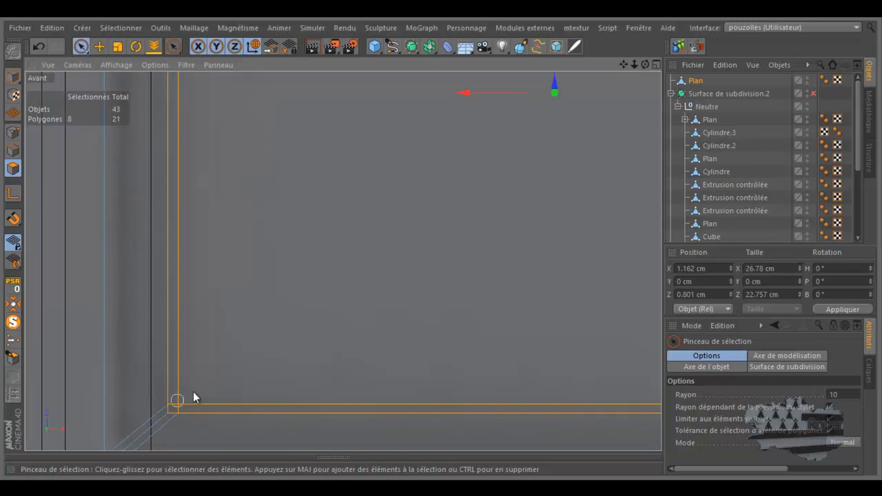
{"action": "left_click", "coordinate": [173, 401], "text": "shift"}
{"action": "scroll", "coordinate": [220, 386], "scroll_direction": "down", "scroll_amount": 3}
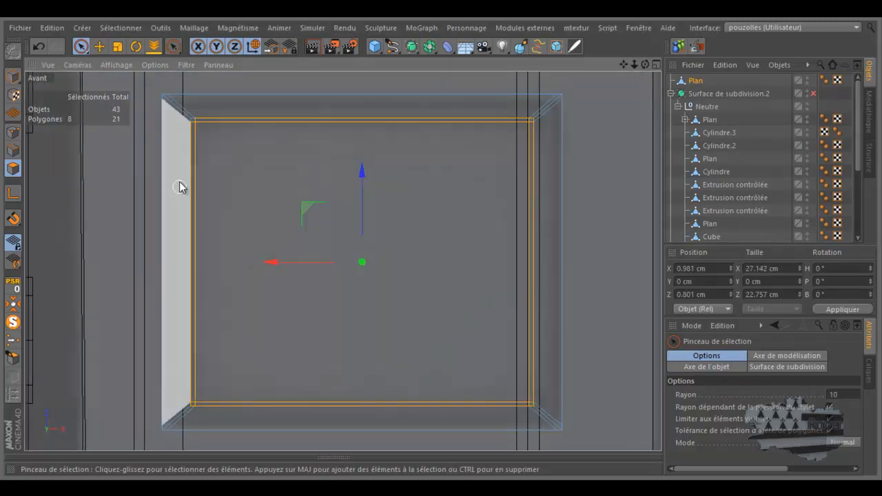
{"action": "scroll", "coordinate": [197, 120], "scroll_direction": "up", "scroll_amount": 3}
{"action": "left_click", "coordinate": [197, 115], "text": "shift"}
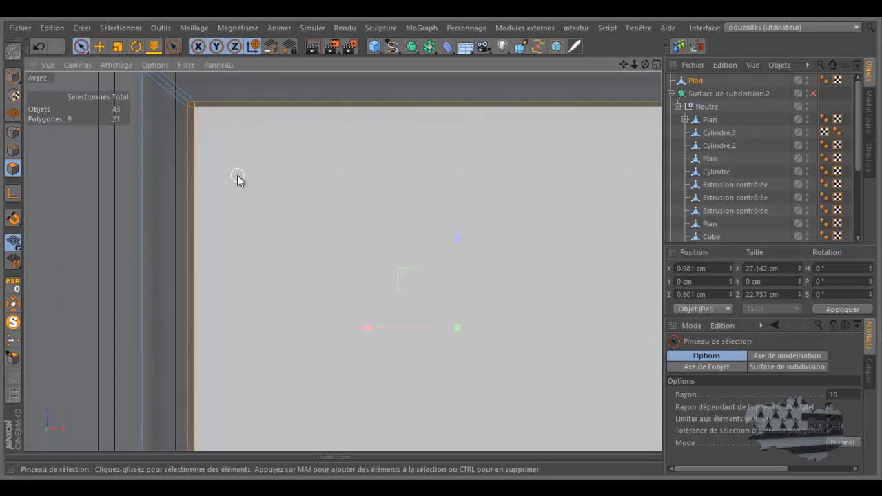
{"action": "key", "text": "ctrl+z"}
{"action": "key", "text": "ctrl+z"}
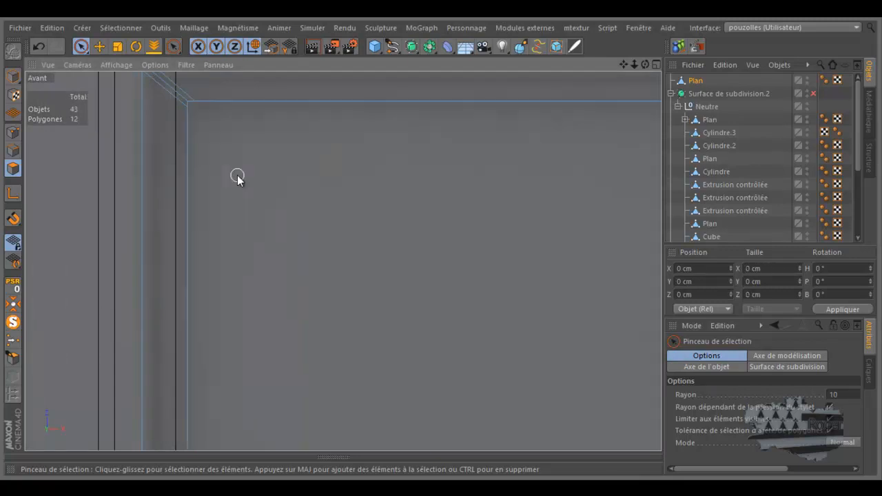
- Select all the remaining polygons of the Plane's mitred border and extrude them about 1.08 cm outward from the post in the perspective view
{"action": "scroll", "coordinate": [237, 177], "scroll_direction": "down", "scroll_amount": 4}
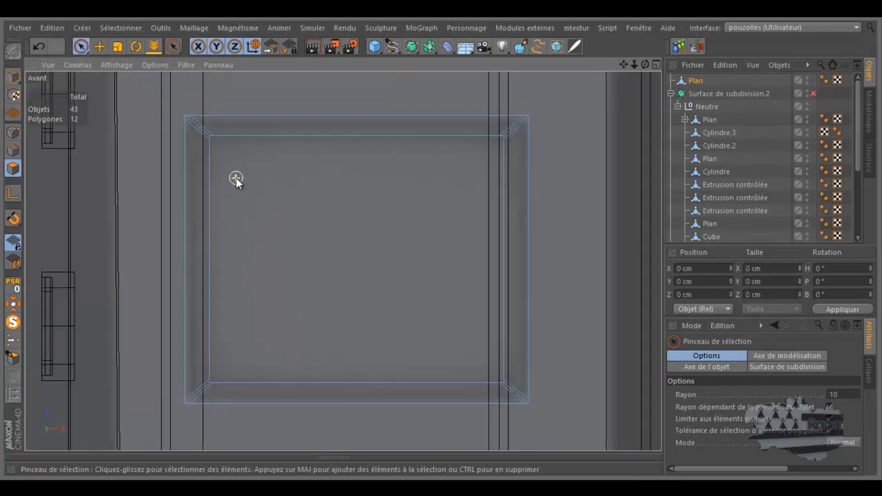
{"action": "key", "text": "ctrl+a"}
{"action": "middle_click", "coordinate": [154, 204]}
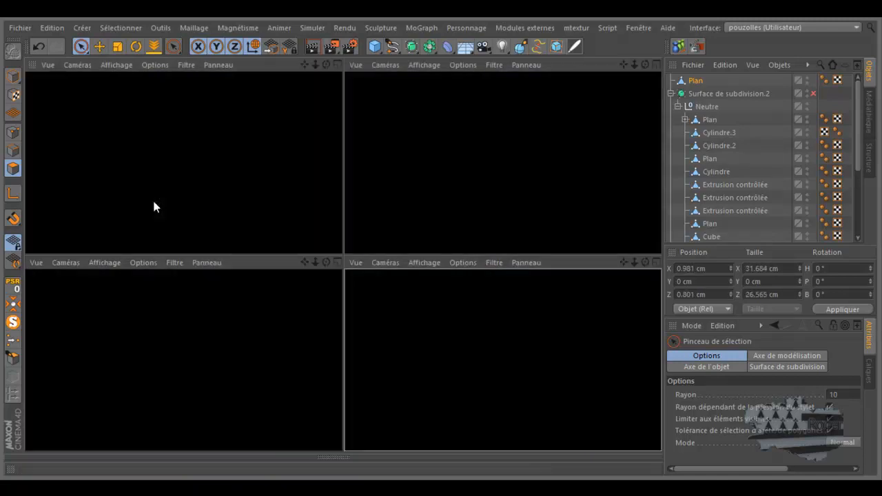
{"action": "middle_click", "coordinate": [236, 164]}
{"action": "scroll", "coordinate": [370, 144], "scroll_direction": "up", "scroll_amount": 4}
{"action": "scroll", "coordinate": [425, 185], "scroll_direction": "up", "scroll_amount": 4}
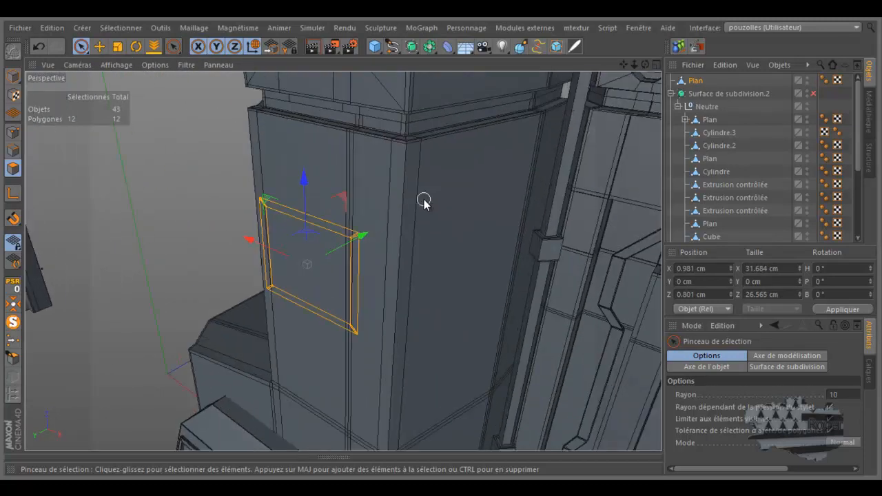
{"action": "left_click_drag", "start_coordinate": [645, 64], "coordinate": [626, 92]}
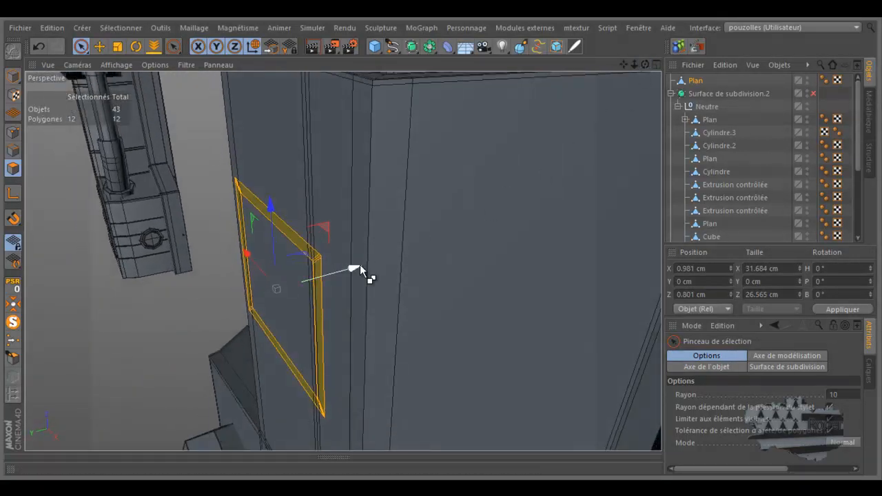
{"action": "left_click_drag", "start_coordinate": [358, 271], "coordinate": [352, 270], "text": "ctrl"}
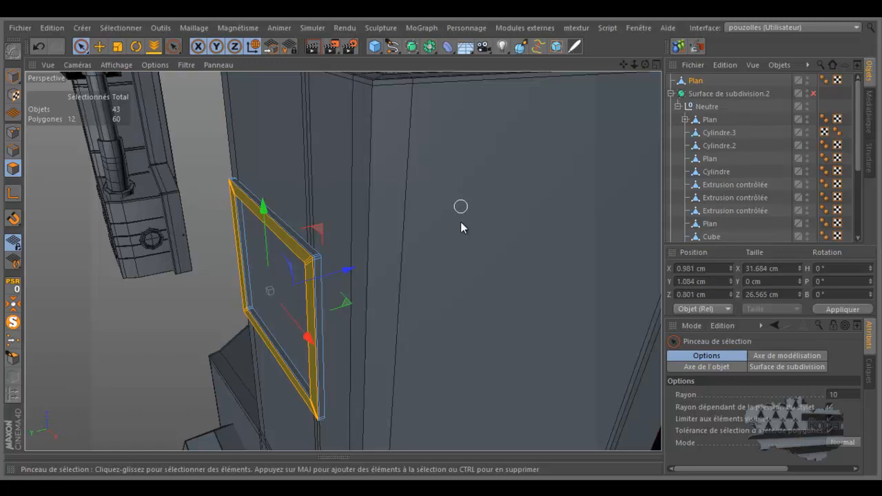
- Move the Plane into the Neutre null under Surface de subdivision.2 and enable that subdivision surface
{"action": "scroll", "coordinate": [284, 350], "scroll_direction": "up", "scroll_amount": 2}
{"action": "scroll", "coordinate": [284, 350], "scroll_direction": "up", "scroll_amount": 3}
{"action": "scroll", "coordinate": [292, 346], "scroll_direction": "down", "scroll_amount": 2}
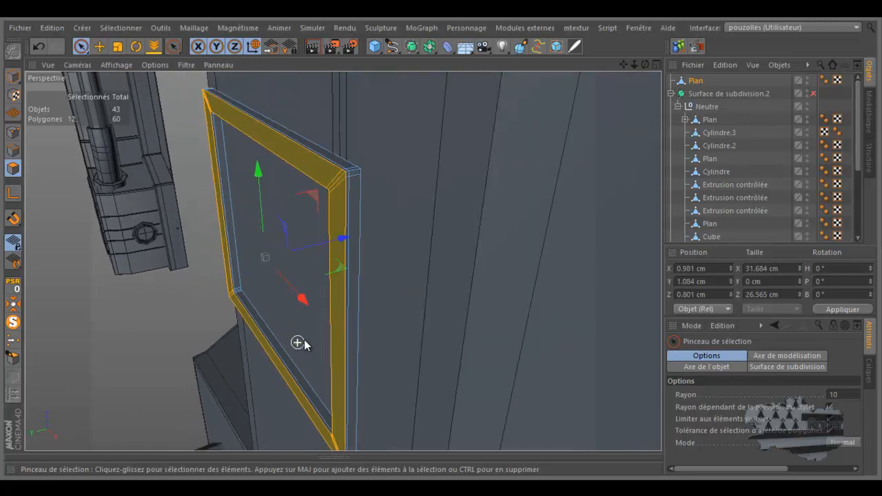
{"action": "left_click_drag", "start_coordinate": [699, 82], "coordinate": [712, 115]}
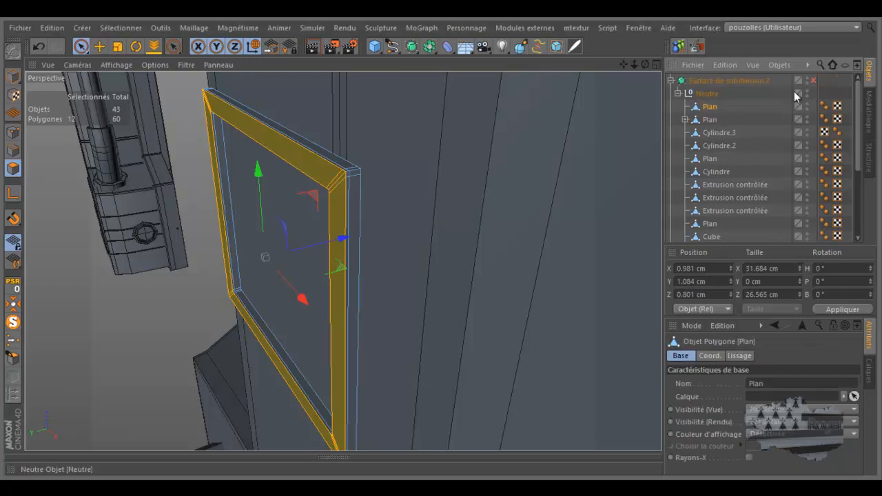
{"action": "left_click", "coordinate": [813, 80]}
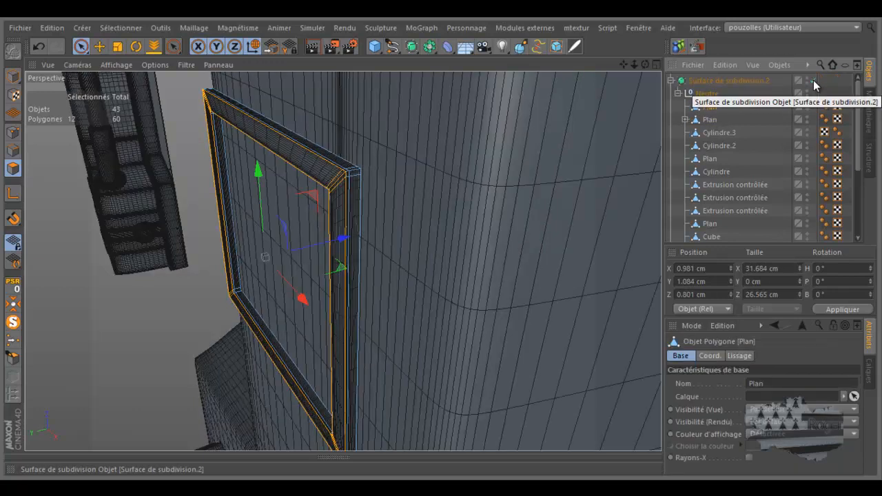
- Examine the smoothed frame's corners up close, switch to point mode, and render the view to check the frame on the post
{"action": "scroll", "coordinate": [332, 191], "scroll_direction": "up", "scroll_amount": 3}
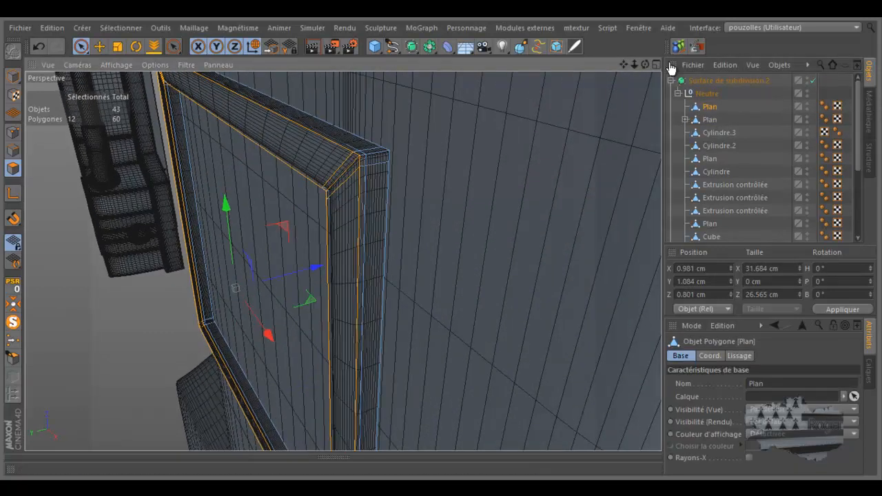
{"action": "left_click_drag", "start_coordinate": [645, 65], "coordinate": [439, 244]}
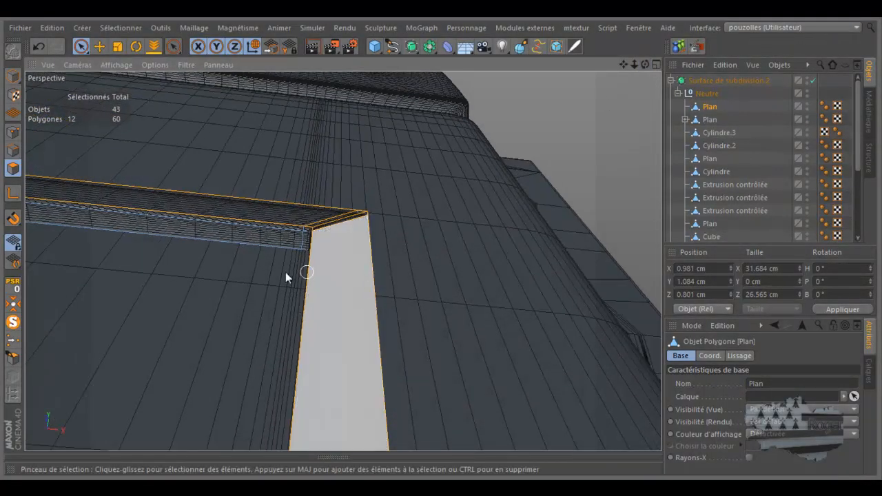
{"action": "left_click", "coordinate": [100, 46]}
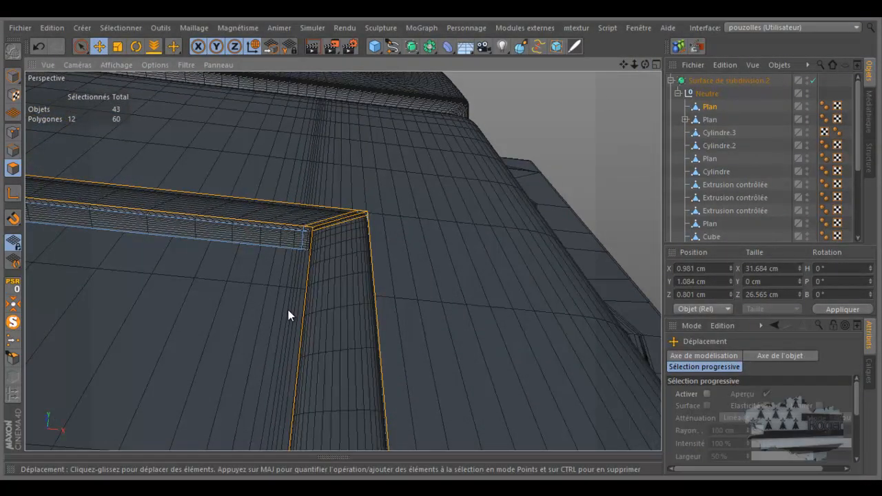
{"action": "key", "text": "Return"}
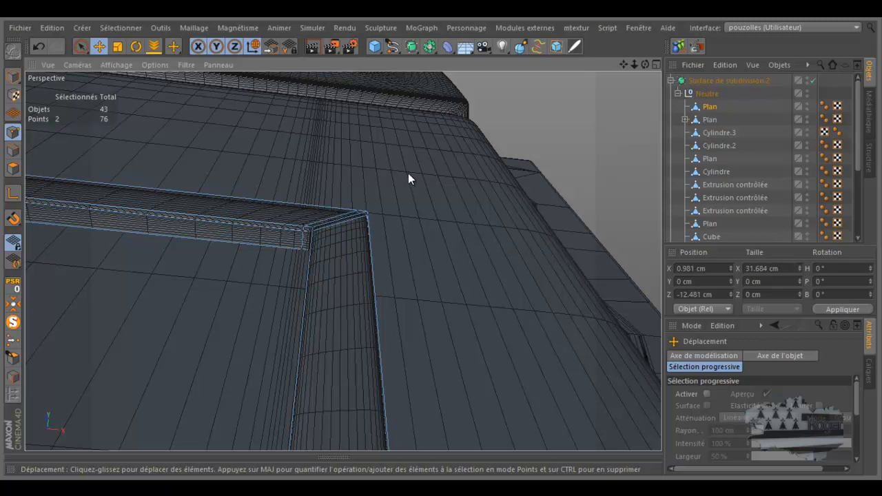
{"action": "scroll", "coordinate": [388, 232], "scroll_direction": "down", "scroll_amount": 10}
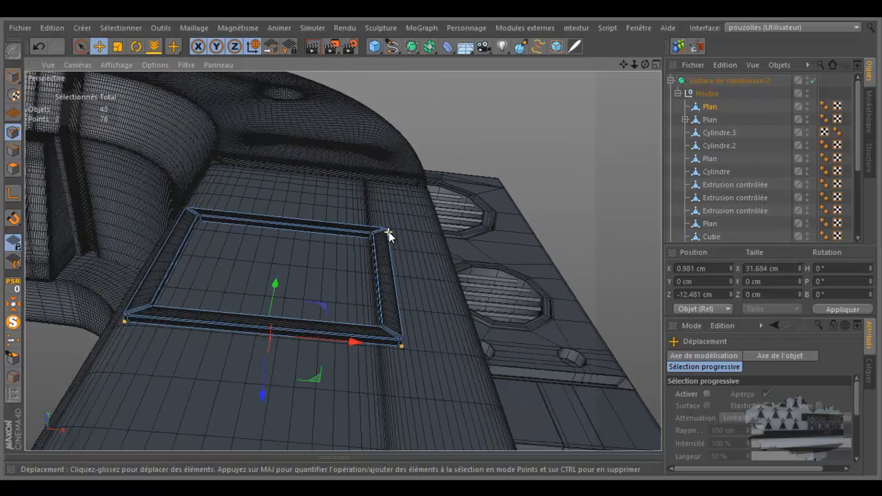
{"action": "left_click_drag", "start_coordinate": [642, 60], "coordinate": [440, 241]}
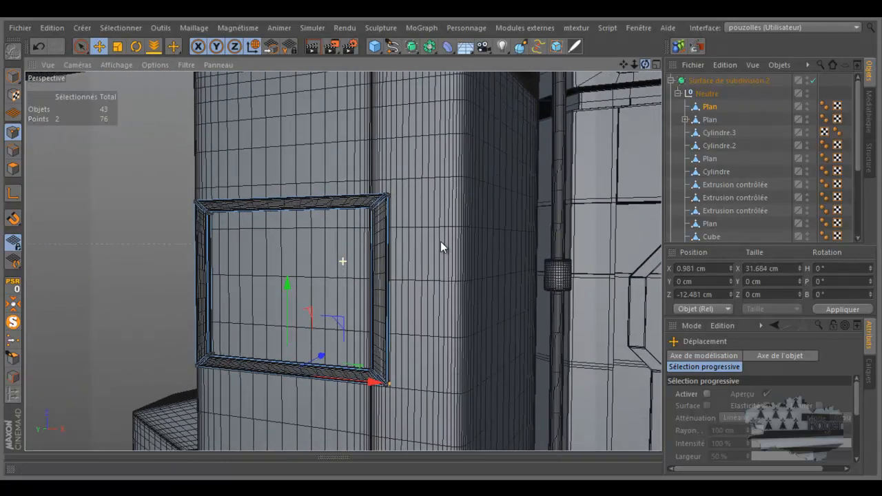
{"action": "left_click", "coordinate": [311, 49]}
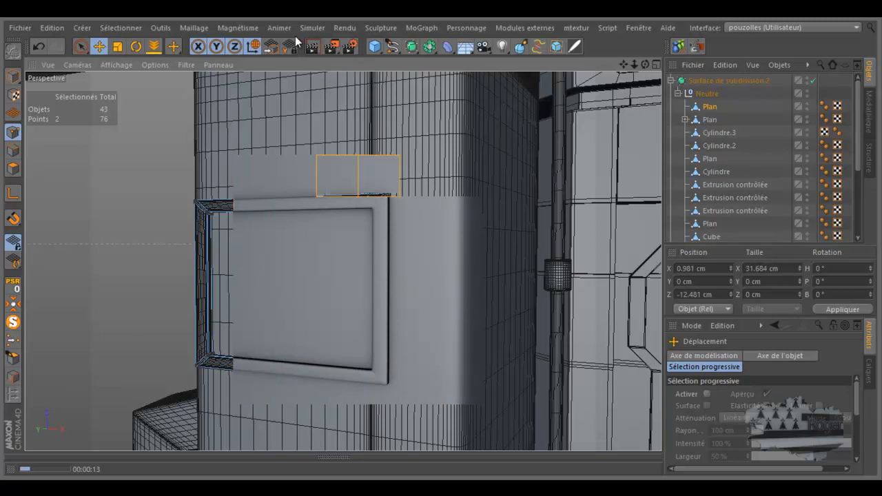
- Clear the point selection and examine the whole door with its new frame in the perspective and front views
{"action": "scroll", "coordinate": [285, 173], "scroll_direction": "down", "scroll_amount": 8}
{"action": "scroll", "coordinate": [555, 284], "scroll_direction": "down", "scroll_amount": 2}
{"action": "left_click", "coordinate": [322, 258]}
{"action": "scroll", "coordinate": [388, 237], "scroll_direction": "down", "scroll_amount": 2}
{"action": "scroll", "coordinate": [388, 237], "scroll_direction": "down", "scroll_amount": 1}
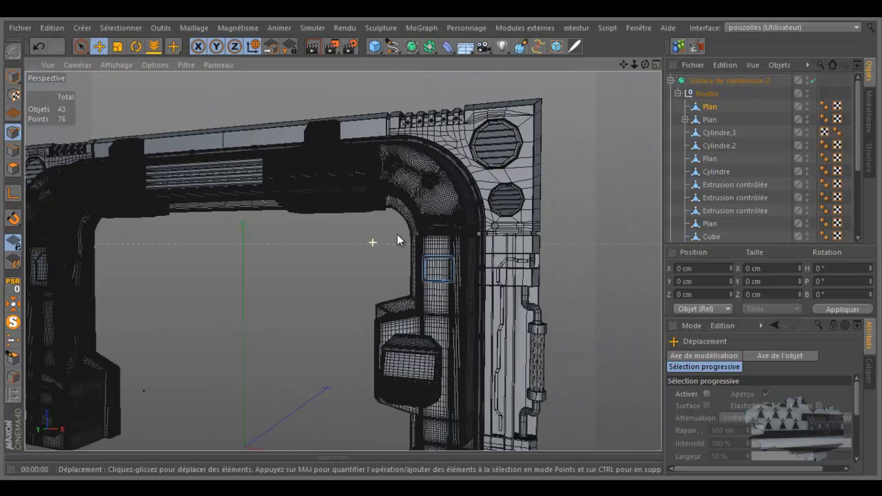
{"action": "left_click_drag", "start_coordinate": [623, 64], "coordinate": [673, 50]}
{"action": "scroll", "coordinate": [442, 239], "scroll_direction": "down", "scroll_amount": 1}
{"action": "scroll", "coordinate": [453, 237], "scroll_direction": "down", "scroll_amount": 2}
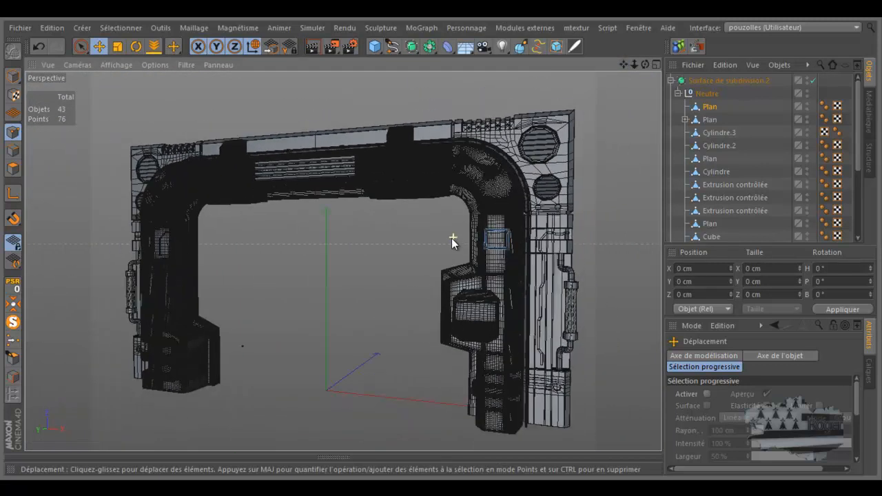
{"action": "middle_click", "coordinate": [402, 239]}
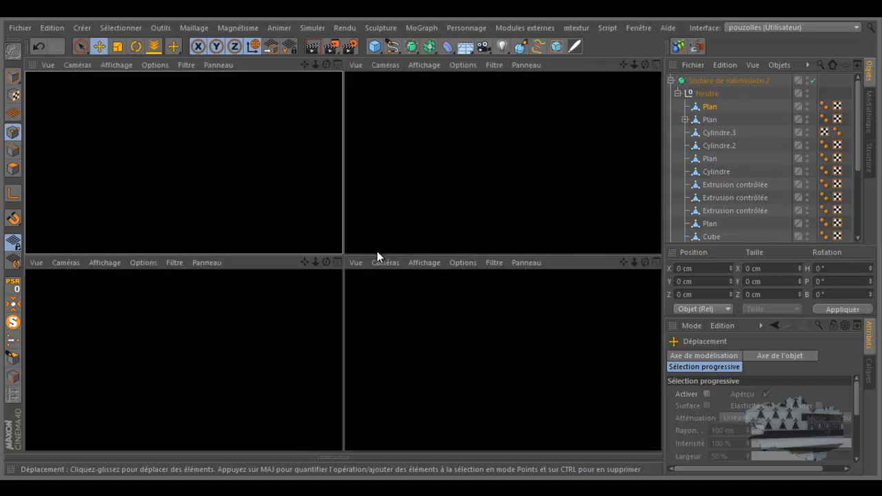
{"action": "middle_click", "coordinate": [454, 322]}
{"action": "scroll", "coordinate": [455, 325], "scroll_direction": "up", "scroll_amount": 5}
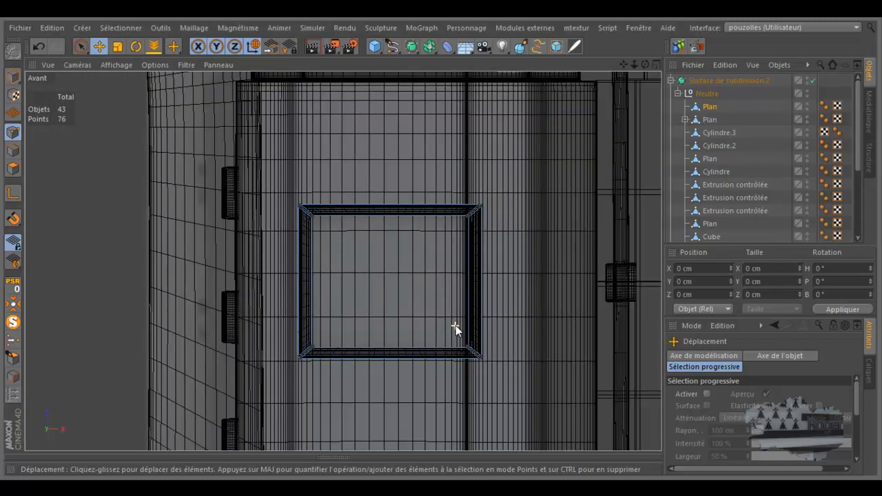
{"action": "scroll", "coordinate": [455, 326], "scroll_direction": "down", "scroll_amount": 6}
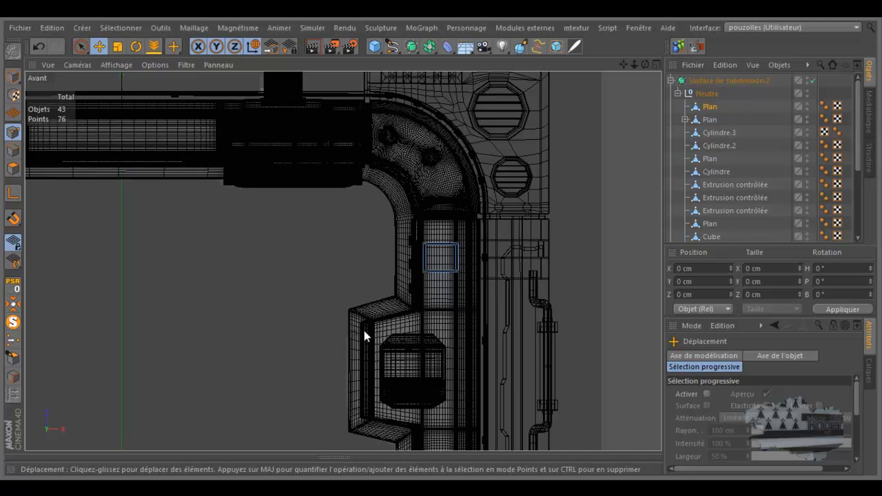
{"action": "scroll", "coordinate": [284, 270], "scroll_direction": "down", "scroll_amount": 5}
{"action": "middle_click_drag", "start_coordinate": [284, 270], "coordinate": [556, 259], "text": "alt"}
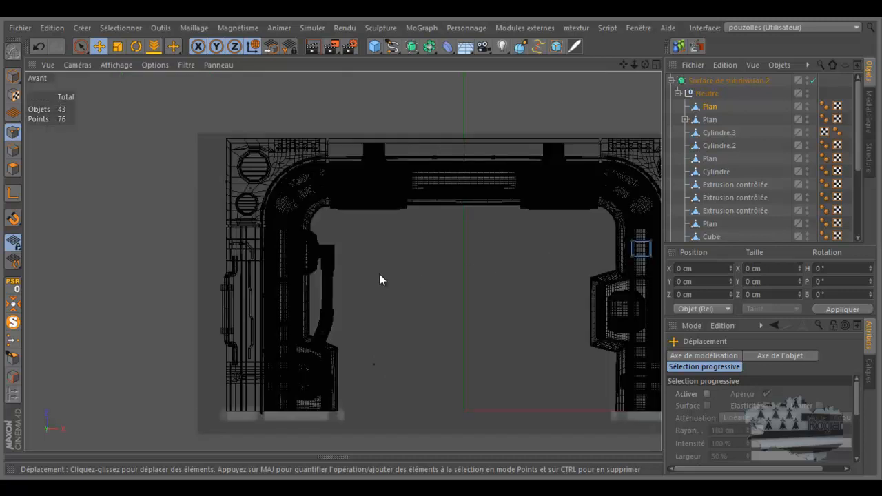